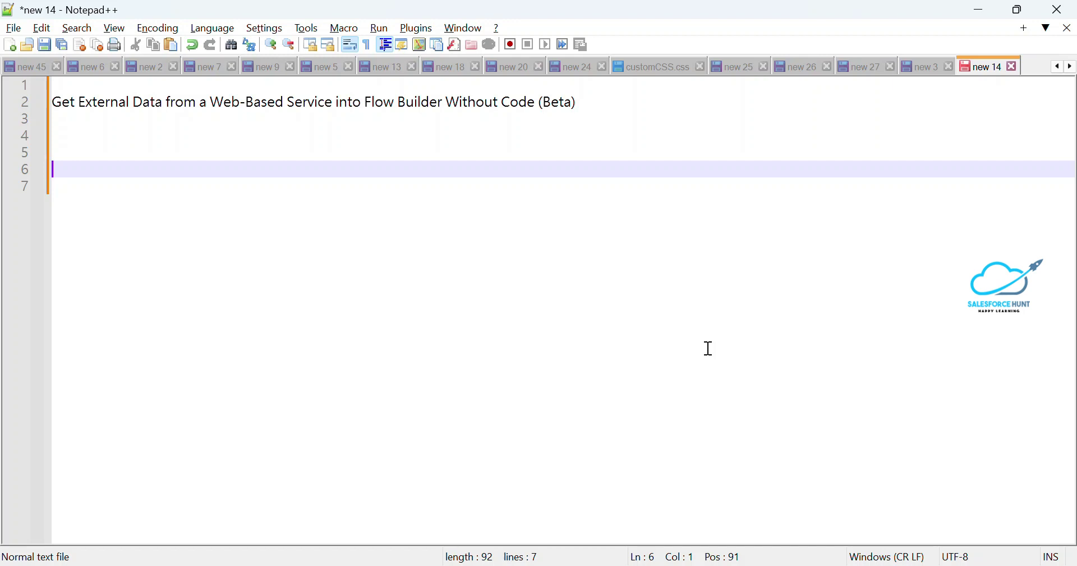
- Switch to Chrome and view the Salesforce Spring '23 pre-release signup page in a new tab, then return to Salesforce Setup
mouse_move(432, 562)
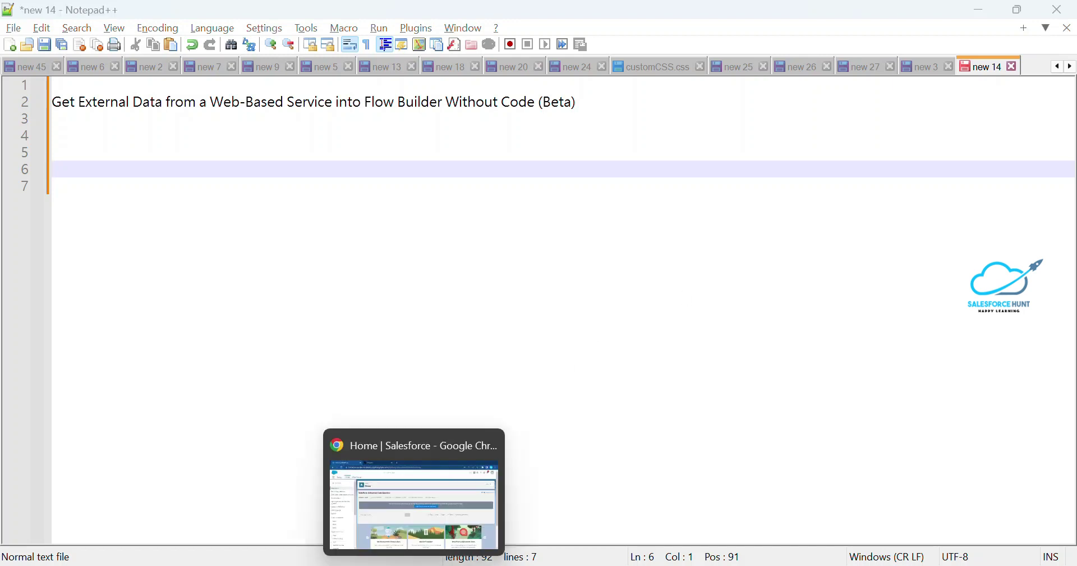
left_click(423, 494)
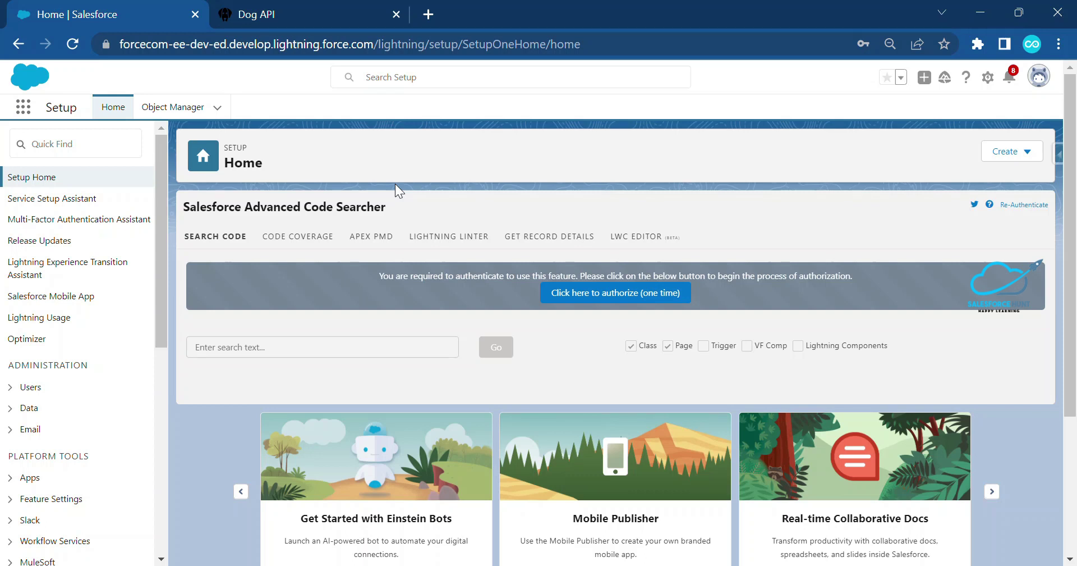
left_click(430, 15)
type("deve")
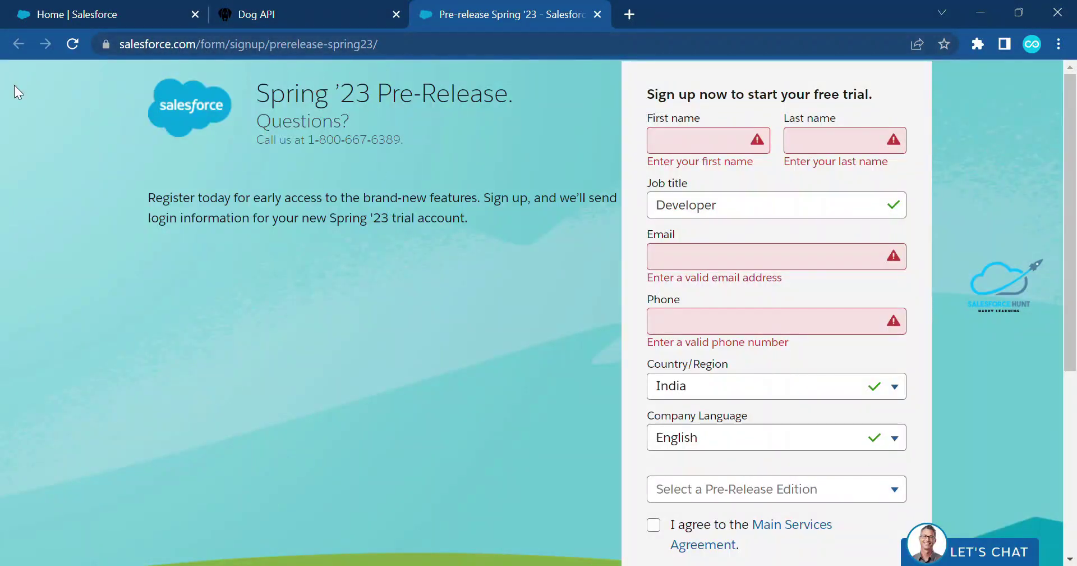
left_click_drag(271, 92, 508, 92)
left_click(479, 119)
left_click(113, 12)
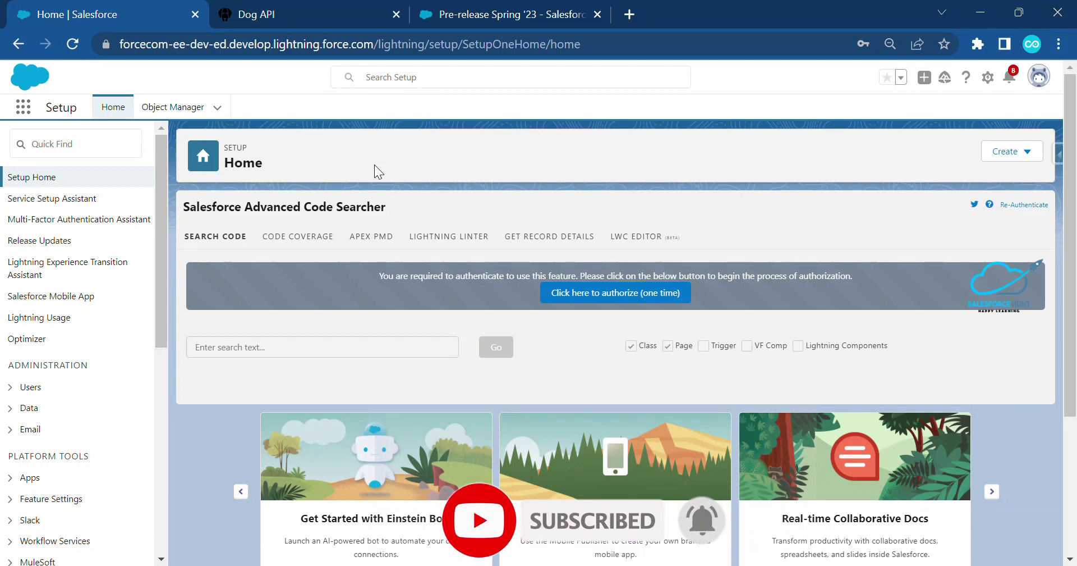
- Go to the Dog API page and examine the status and message fields in the random image endpoint's JSON response
left_click(279, 23)
scroll(279, 359, "up", 1)
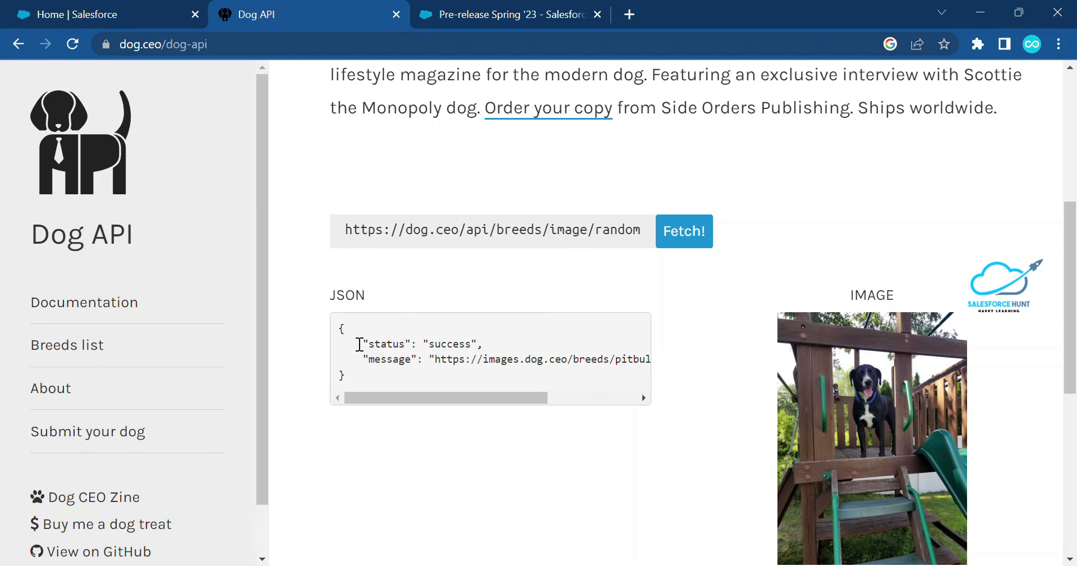
double_click(375, 344)
double_click(384, 359)
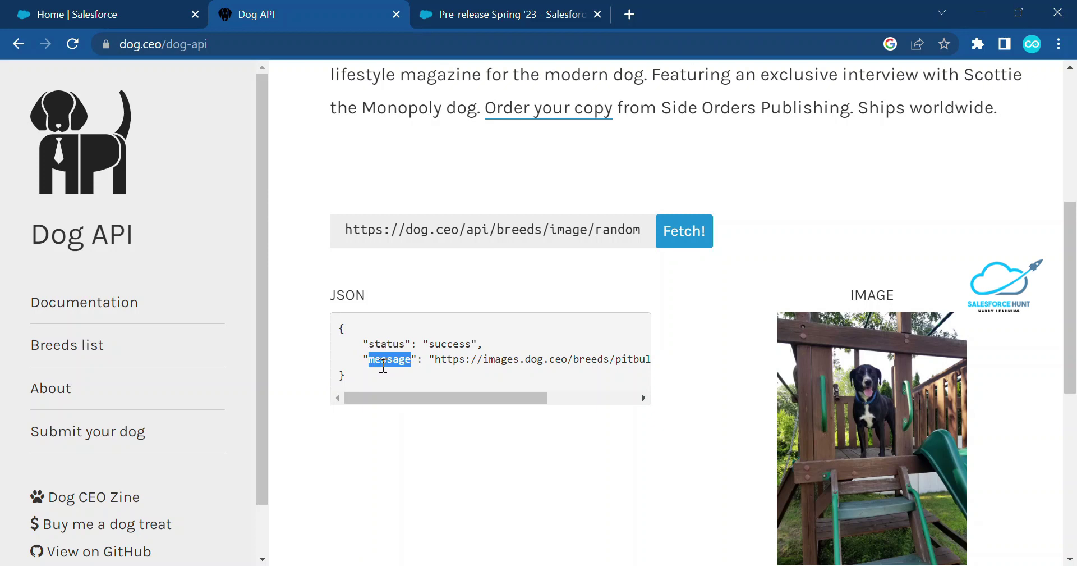
left_click_drag(441, 361, 617, 361)
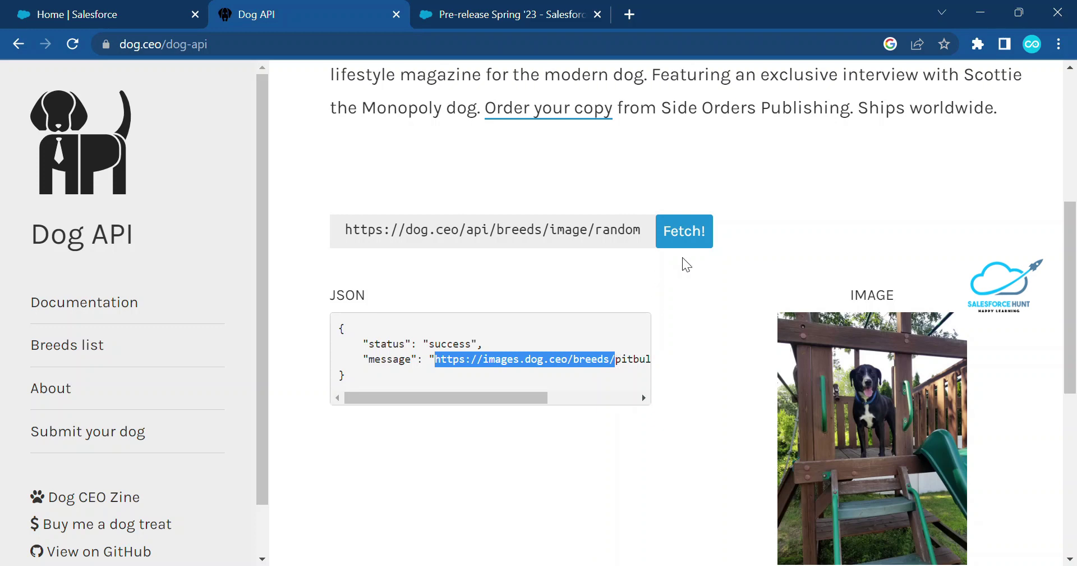
left_click(692, 243)
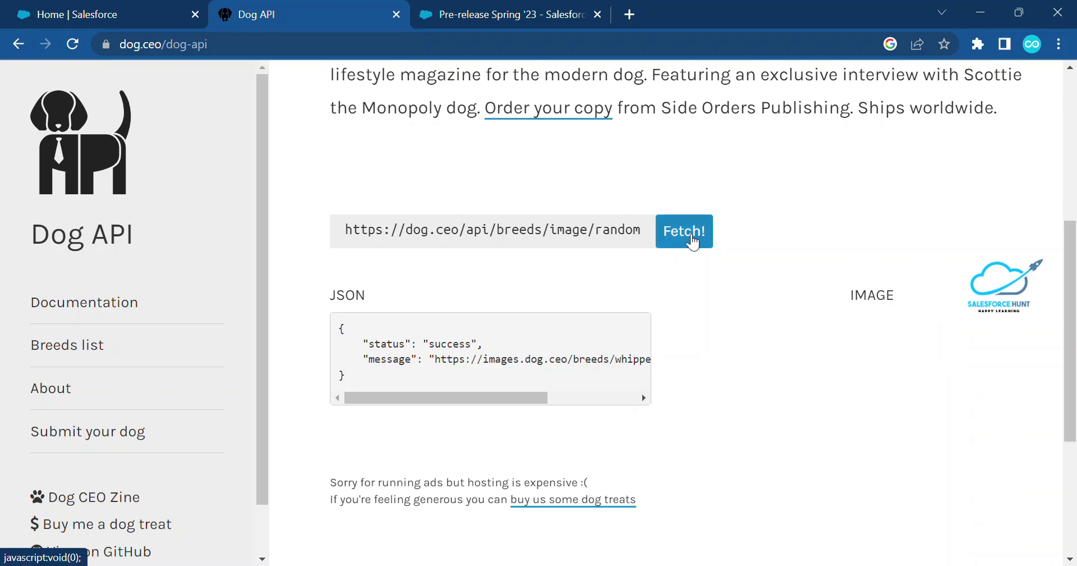
scroll(824, 379, "down", 2)
scroll(830, 376, "down", 2)
scroll(830, 368, "up", 4)
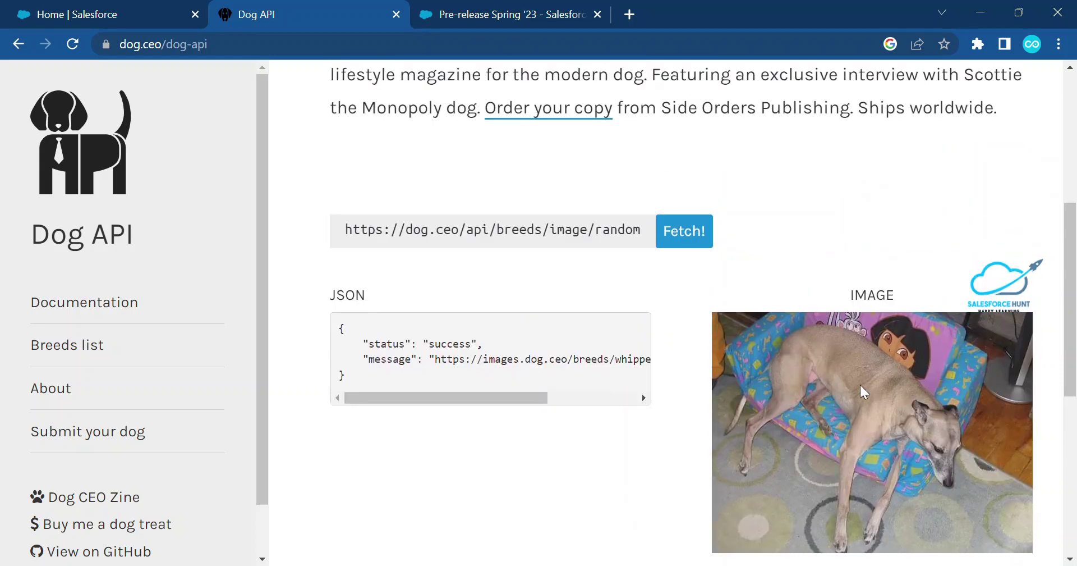
left_click(694, 241)
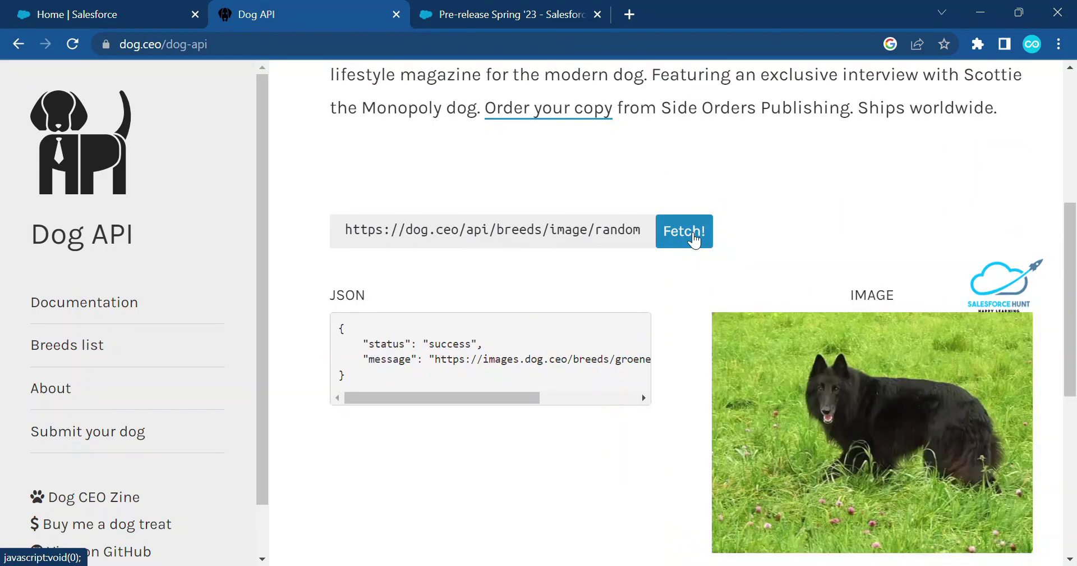
left_click(694, 241)
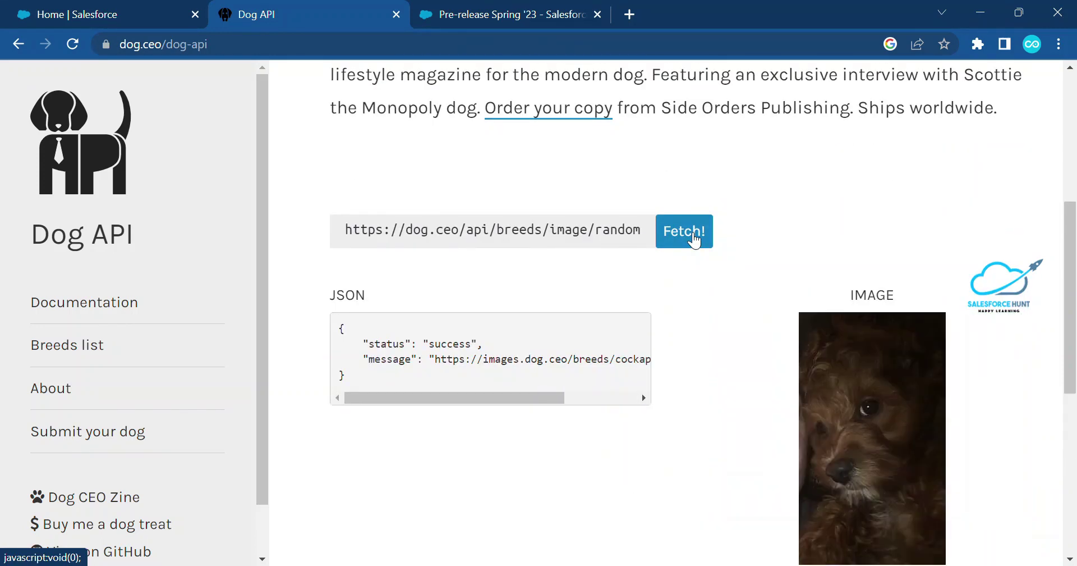
left_click(694, 241)
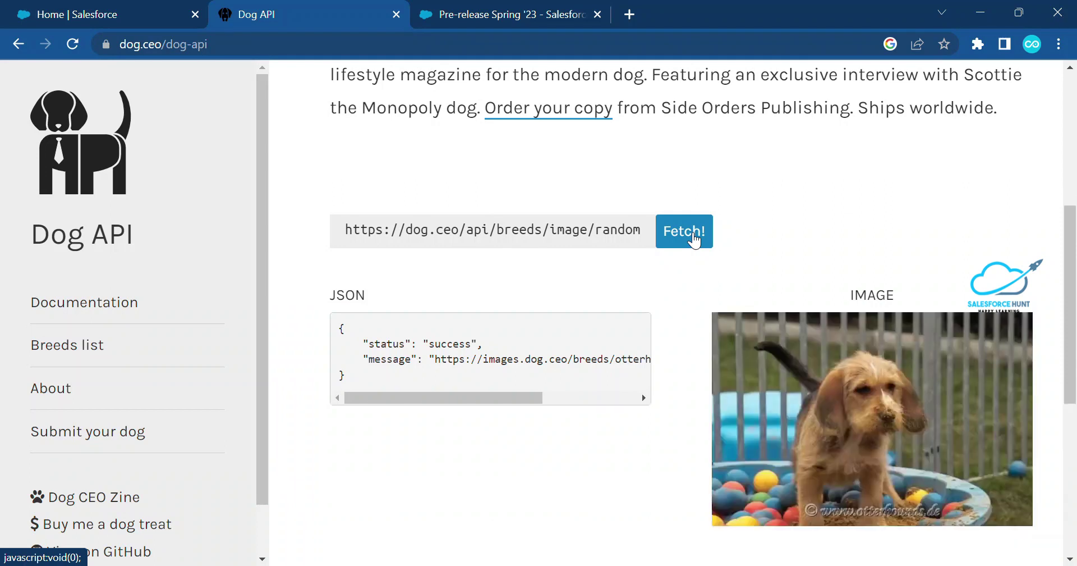
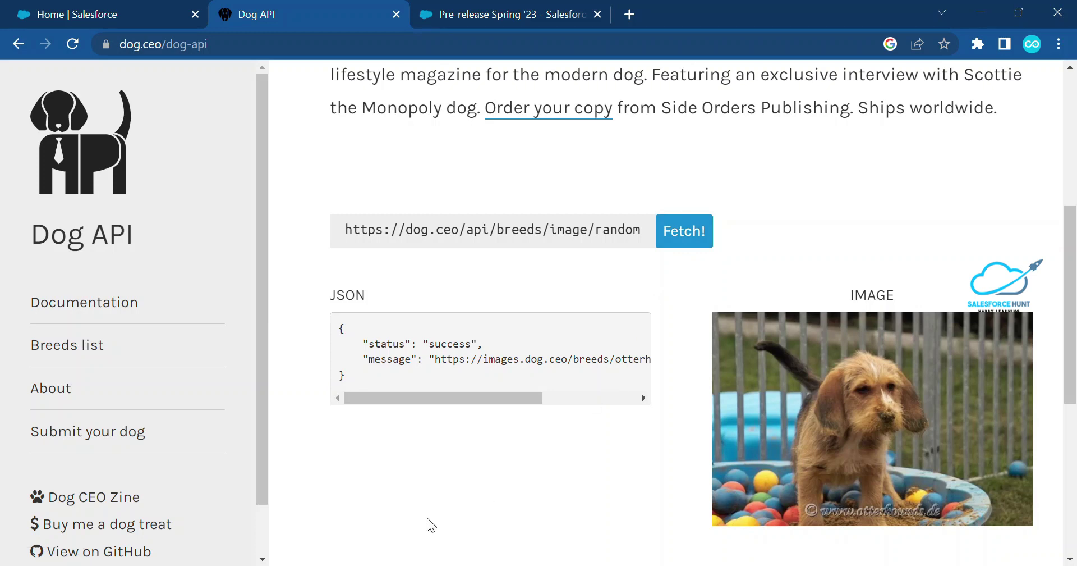
key("alt+Tab")
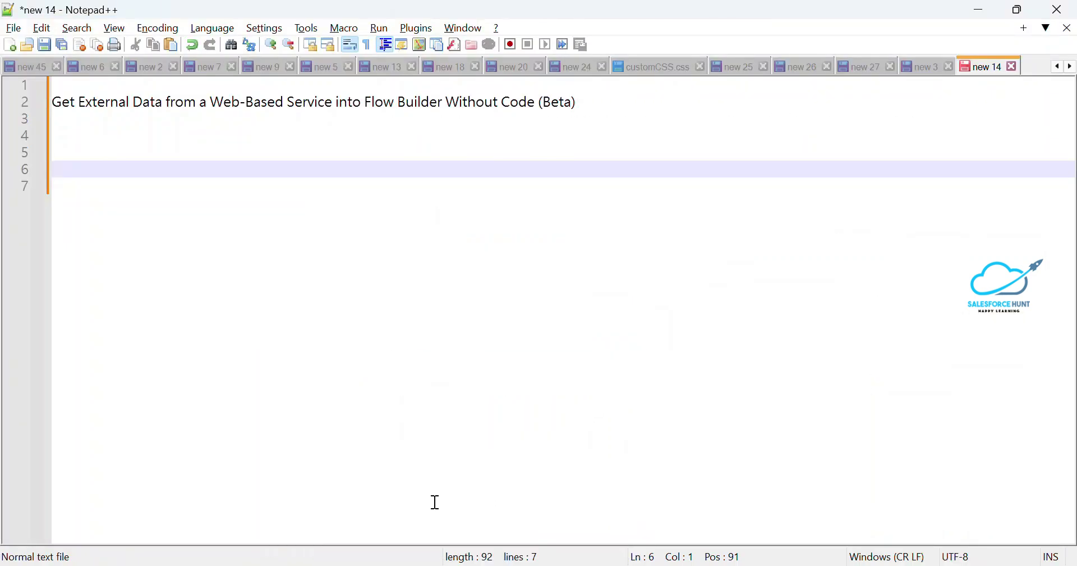
key("alt+Tab")
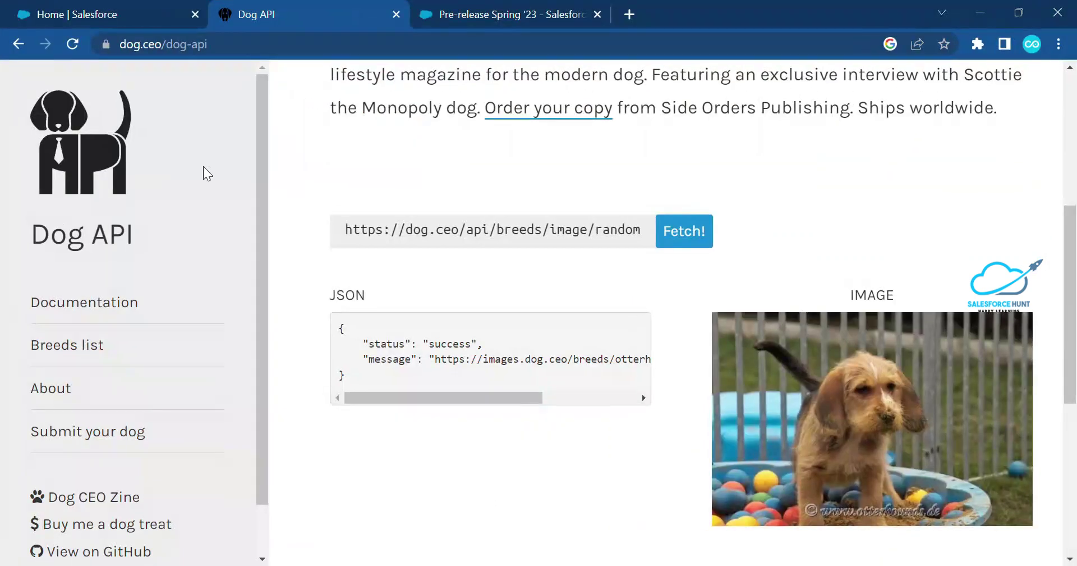
- Return to Salesforce Setup, search the setup pages for "permi" and open Permission Sets
left_click(82, 21)
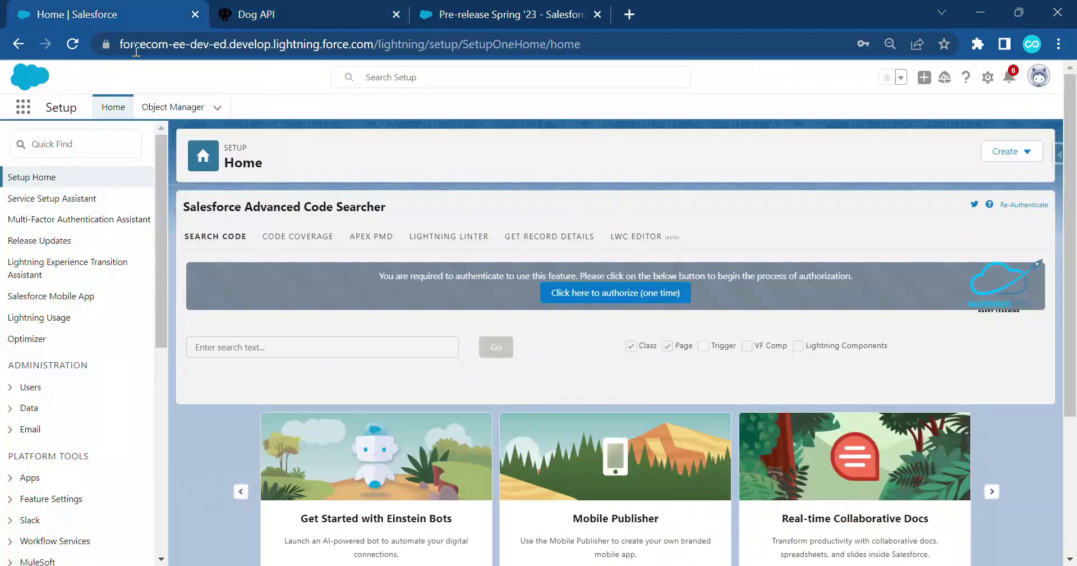
left_click(65, 139)
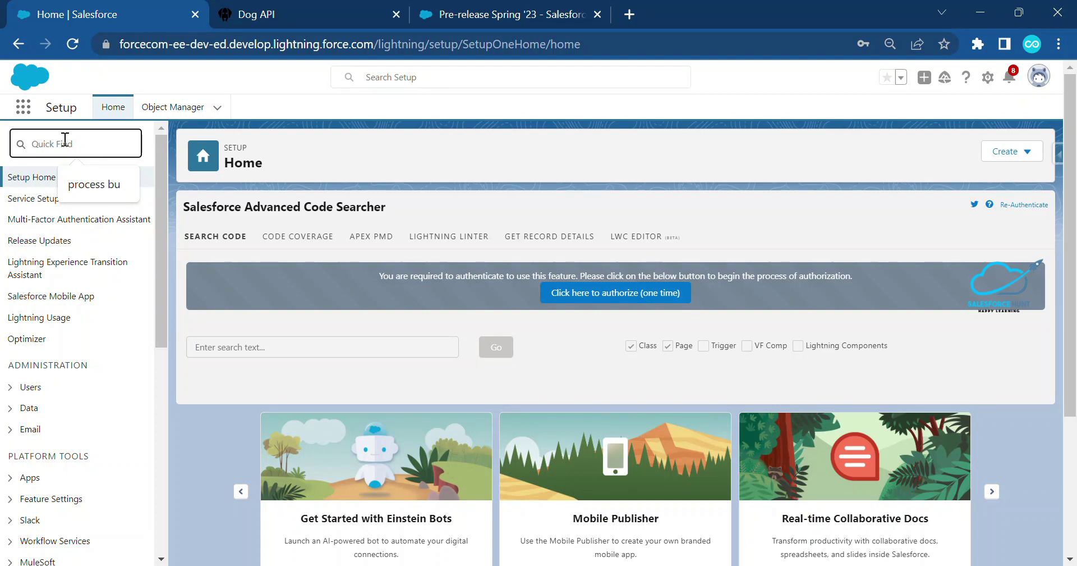
type("permi")
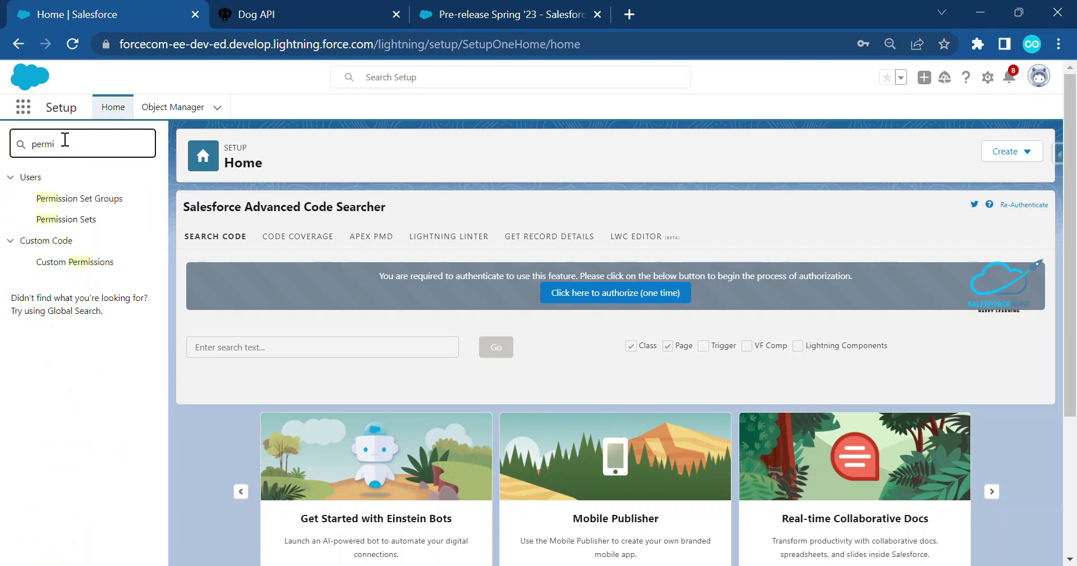
left_click(66, 219)
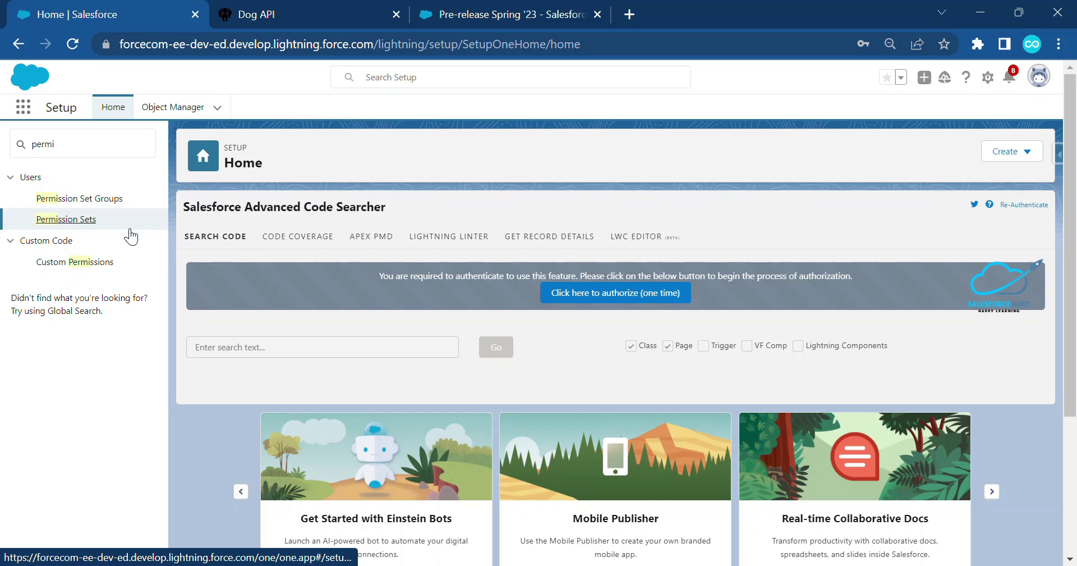
left_click(70, 219)
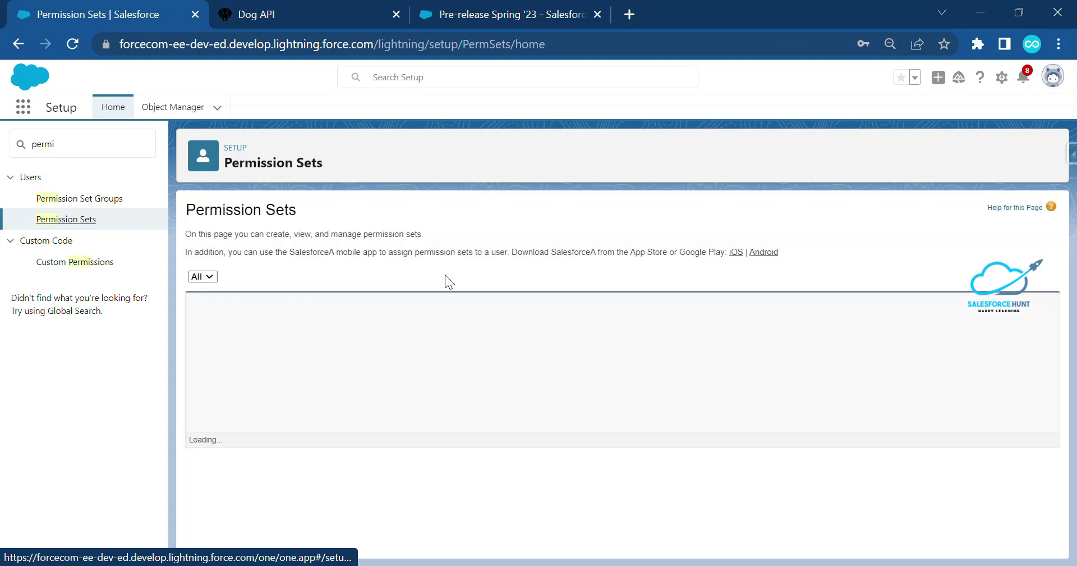
- Create and save a new permission set labelled "DOG Permission Set" without a specific license
left_click(204, 304)
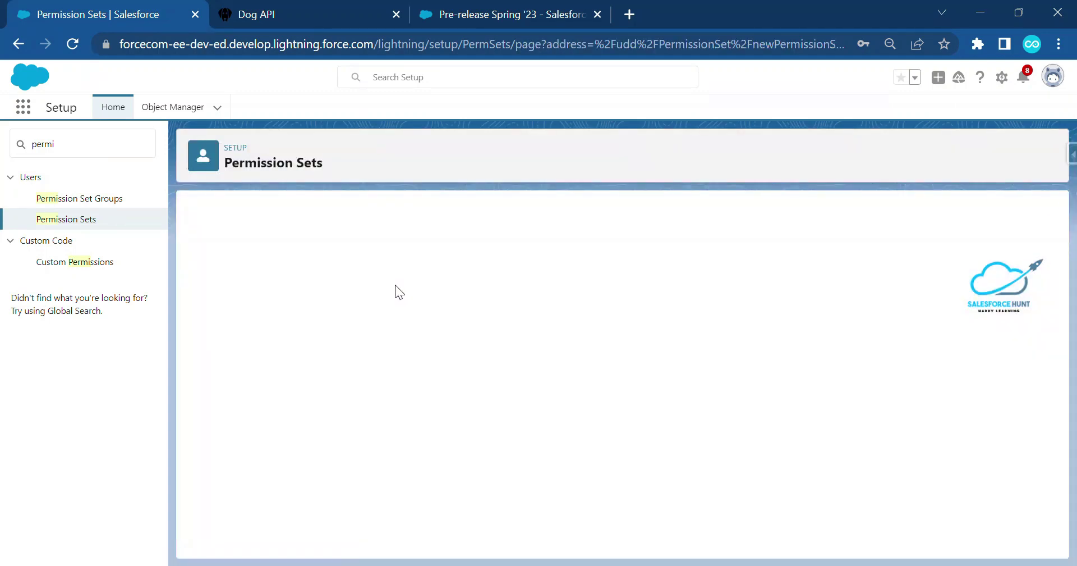
type("DOG Permission Set")
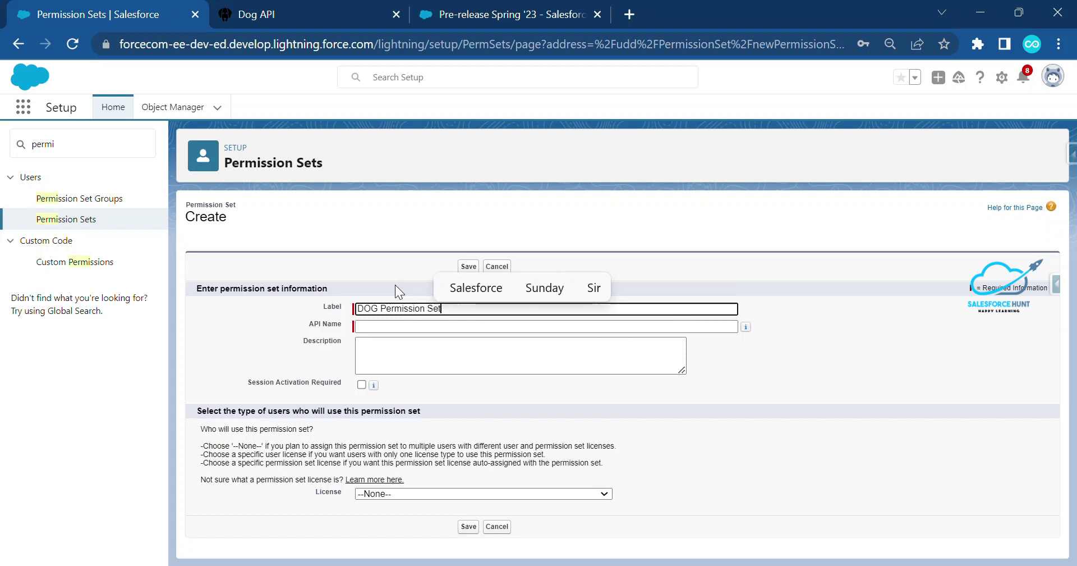
key("Tab")
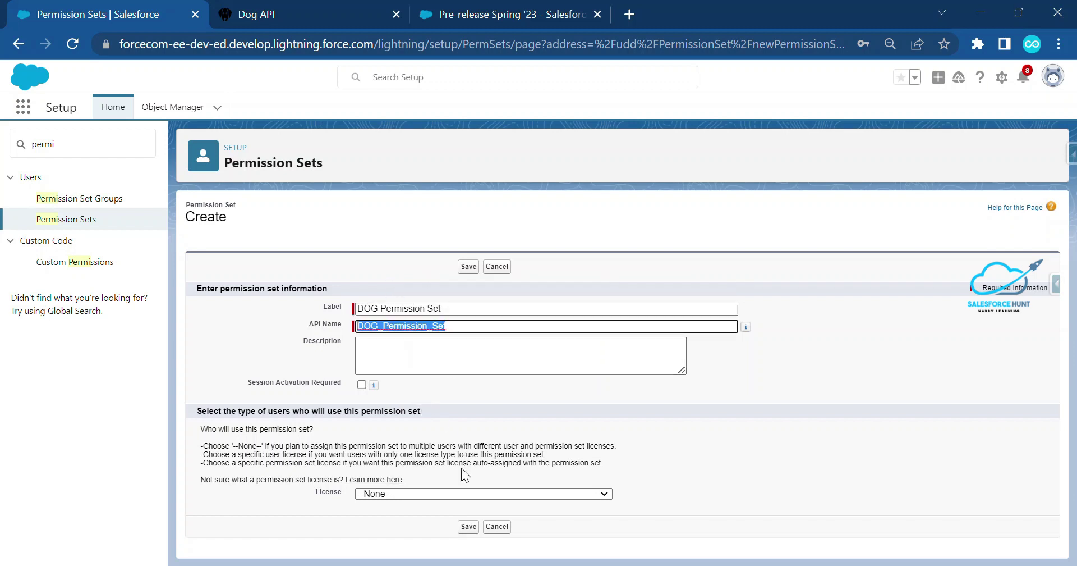
left_click(466, 265)
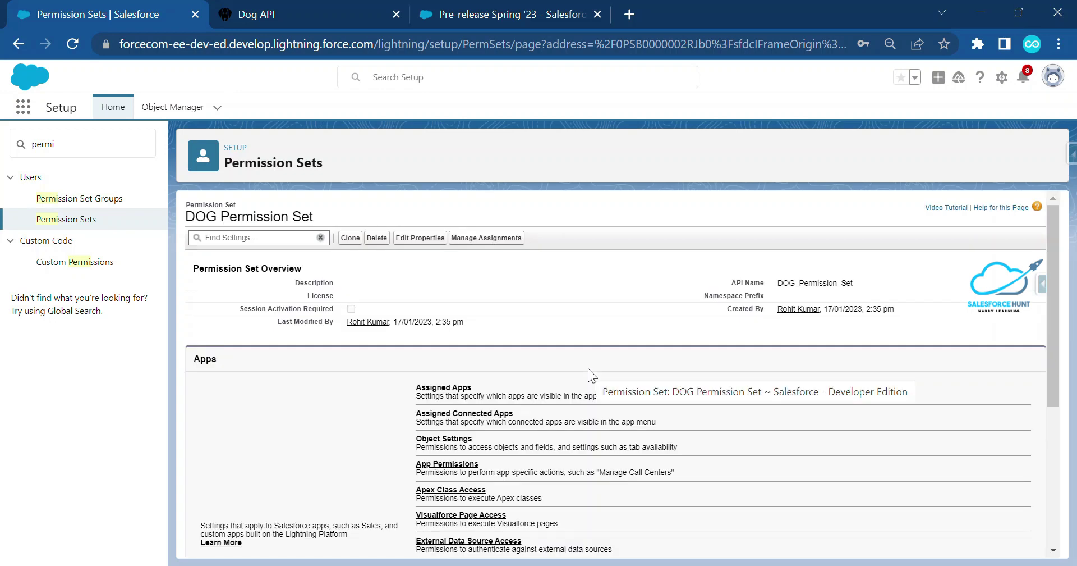
- Assign the DOG Permission Set to the listed administrator user with no expiration date
left_click(487, 238)
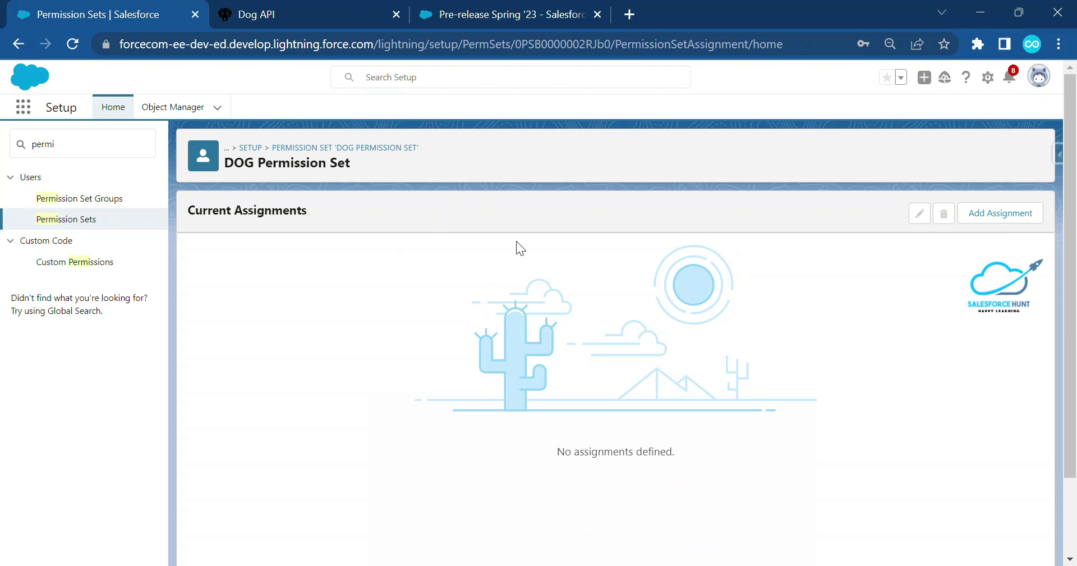
left_click(1002, 213)
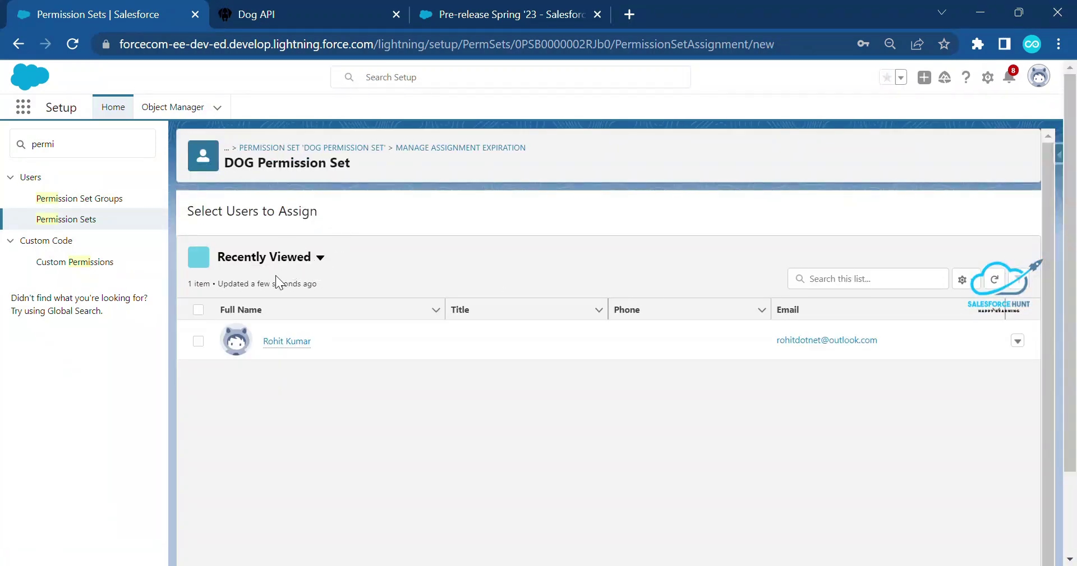
left_click(199, 341)
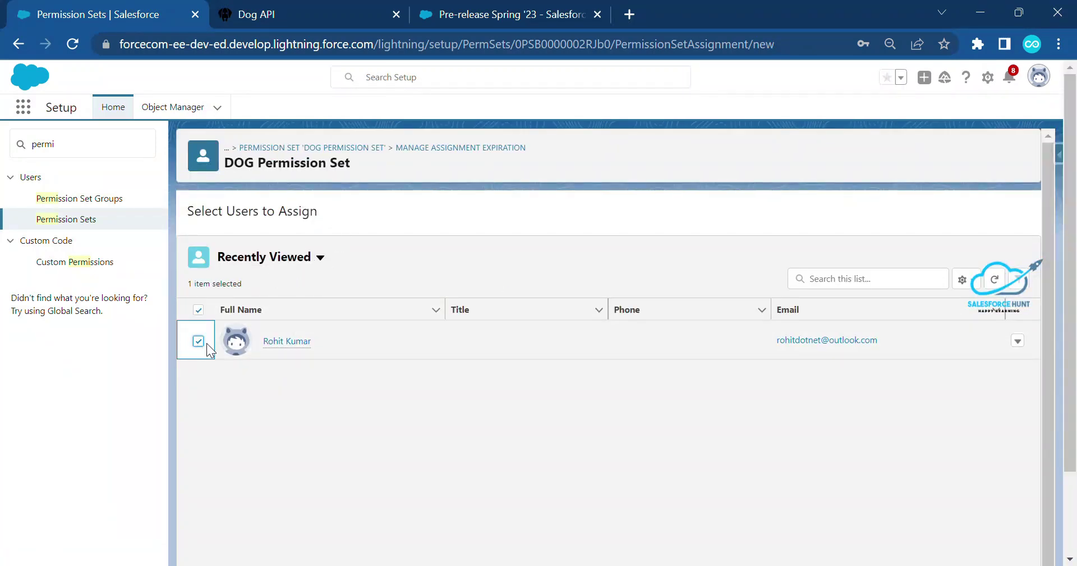
scroll(860, 380, "down", 2)
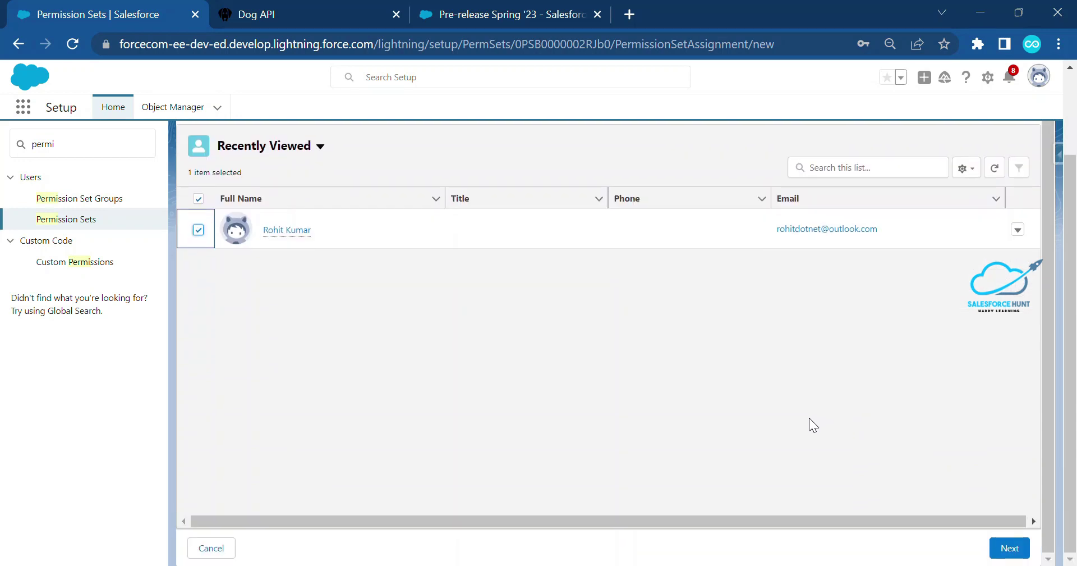
left_click(1002, 547)
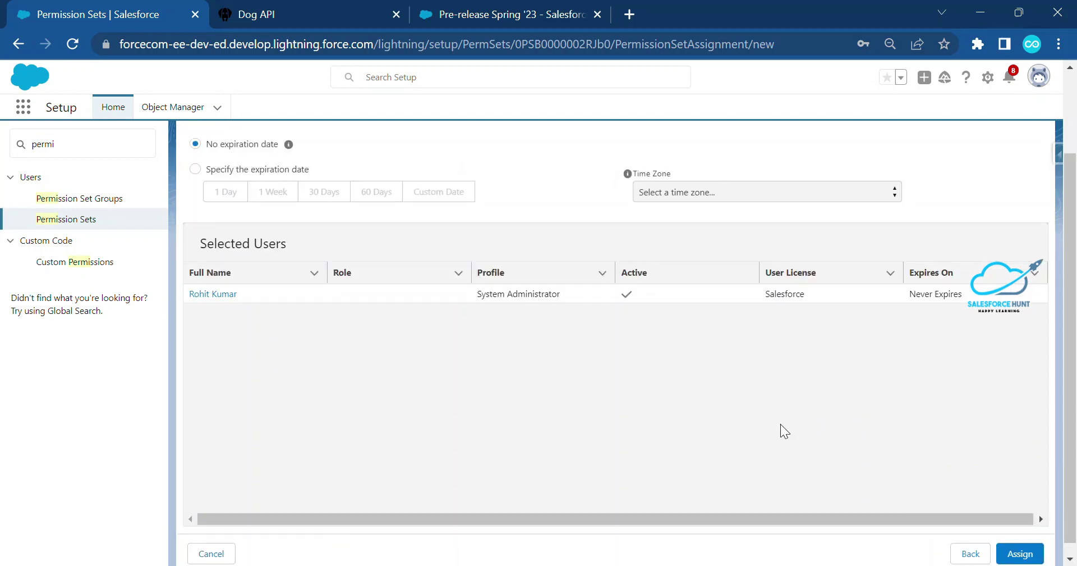
left_click_drag(207, 148, 279, 149)
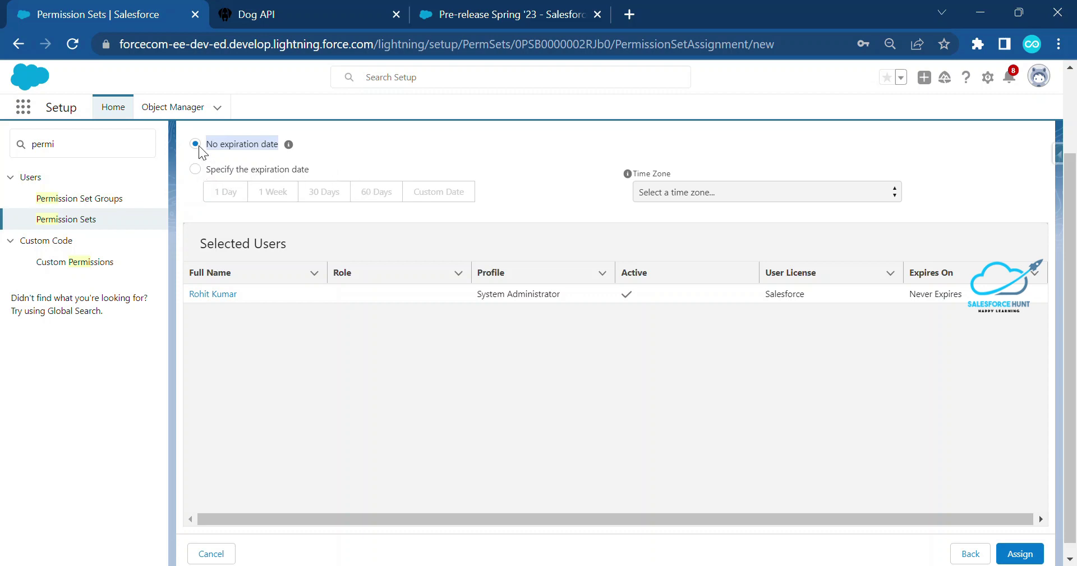
left_click(251, 147)
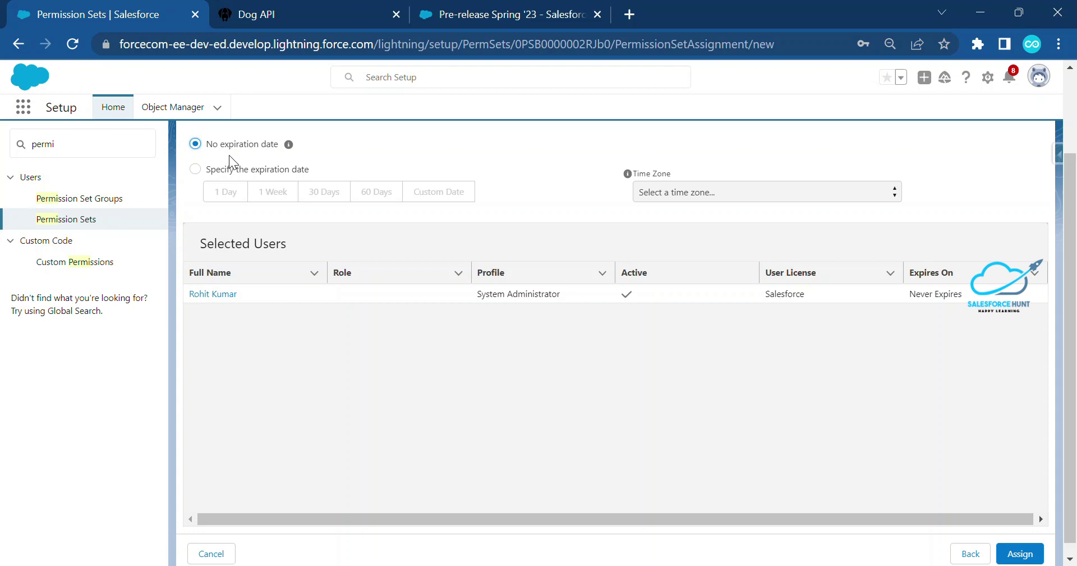
left_click(1020, 553)
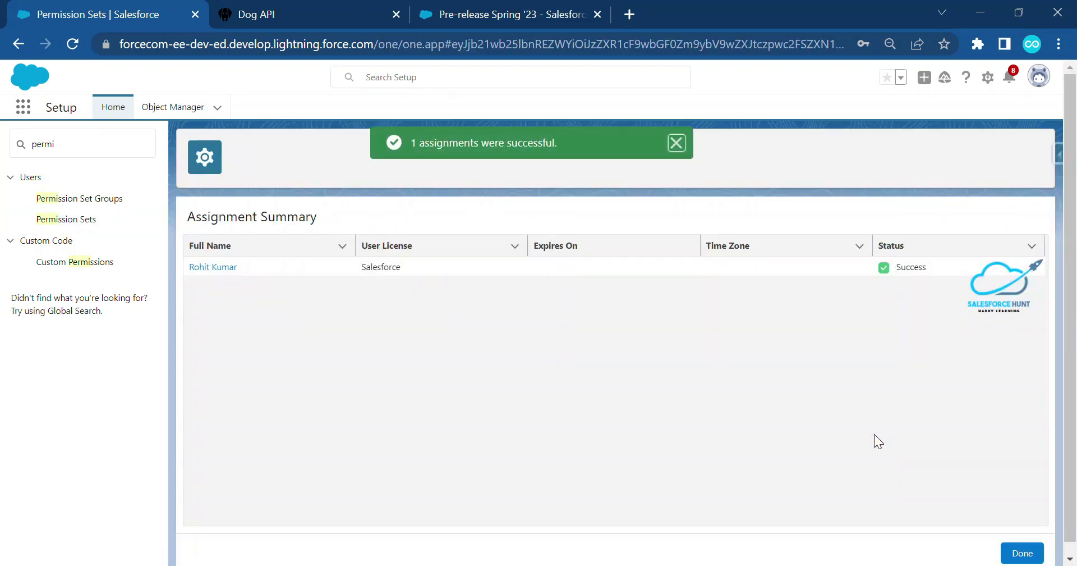
left_click_drag(564, 157, 379, 146)
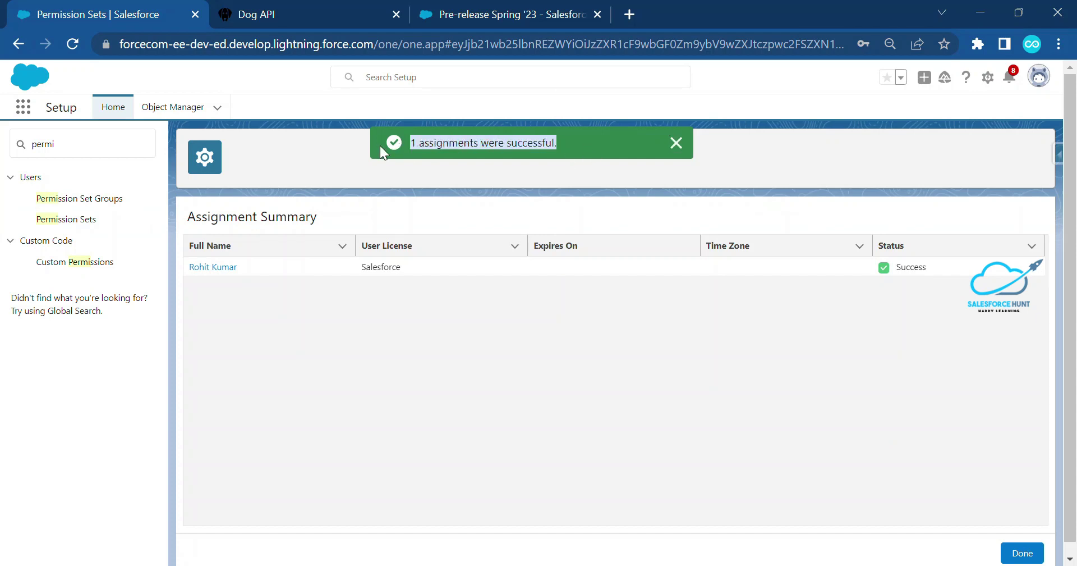
- Search the setup pages for "name" and open Named Credentials
left_click_drag(62, 145, 6, 146)
key("BackSpace")
type("e")
key("BackSpace")
type("name")
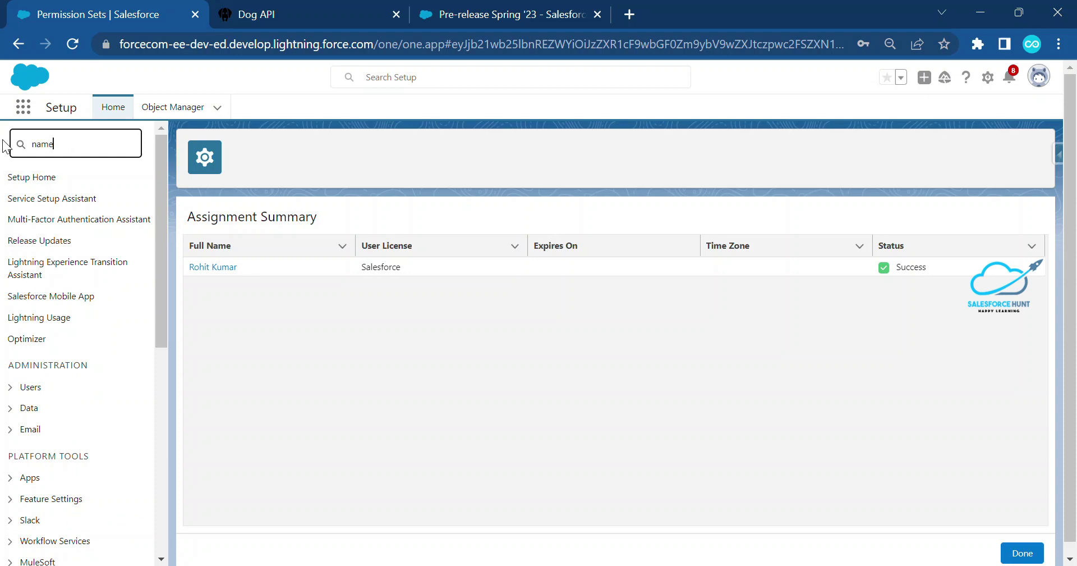
left_click(62, 240)
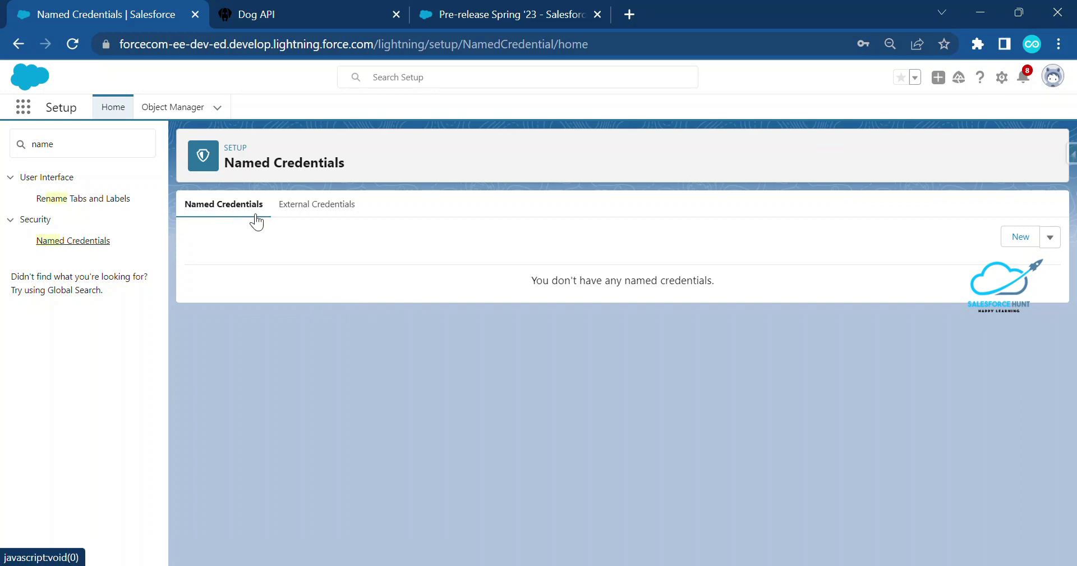
- Start a new external credential with the label "DOG Demo" and the name "DOG_Demo"
left_click(307, 215)
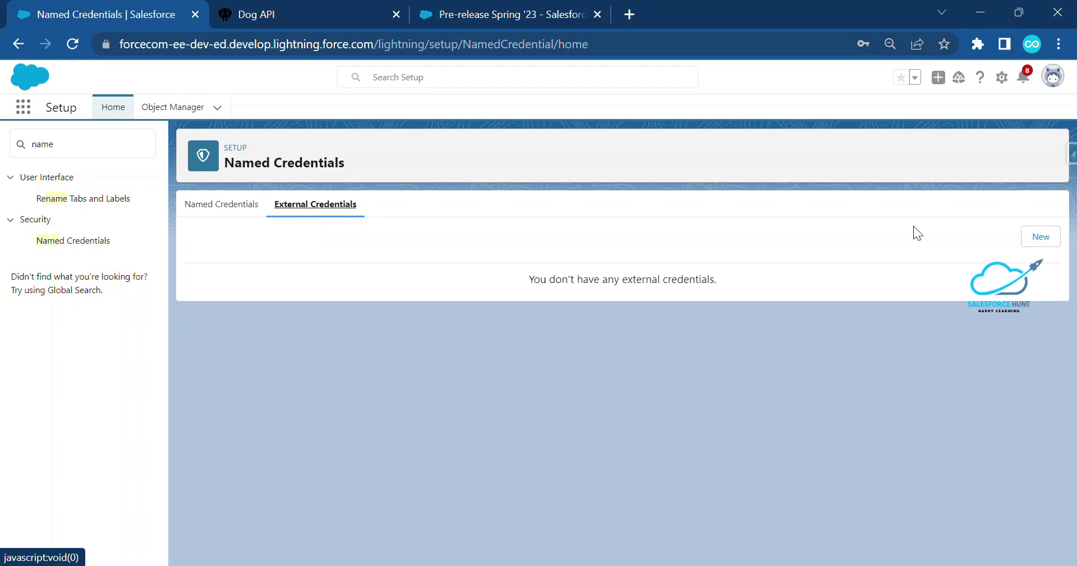
left_click(1039, 238)
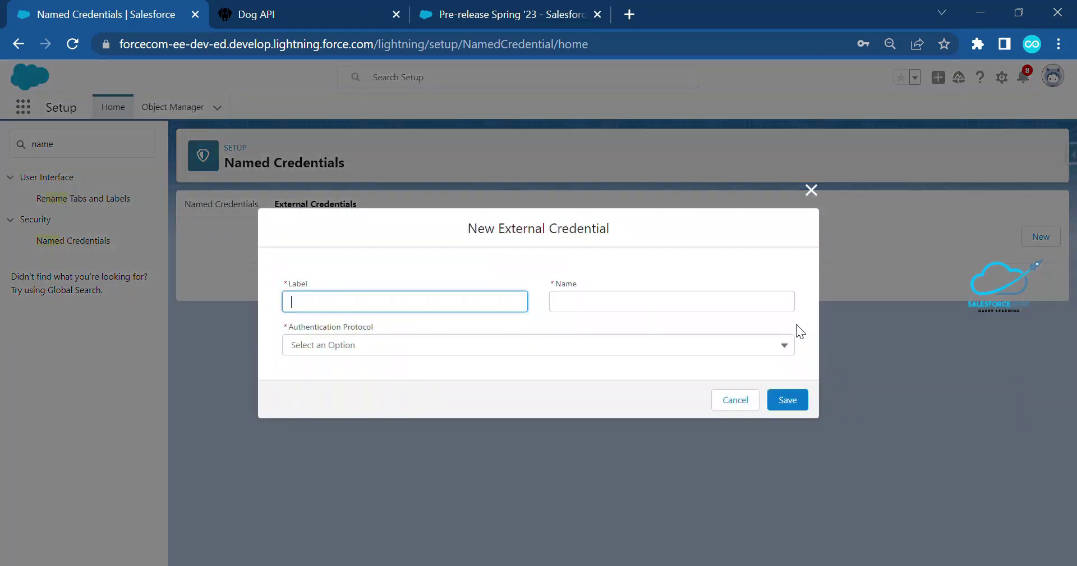
type("DOG Demo")
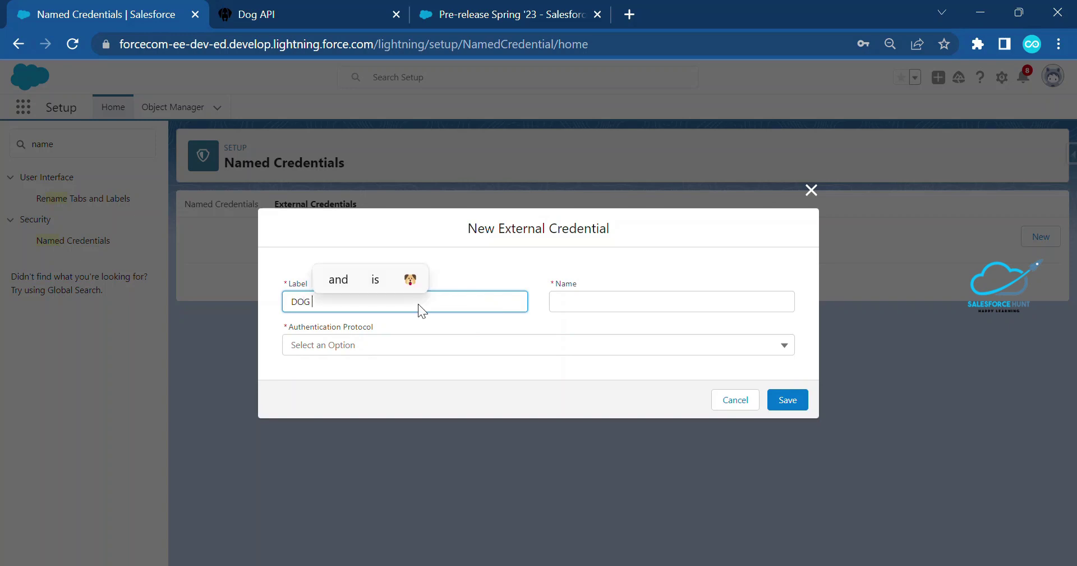
key("Tab")
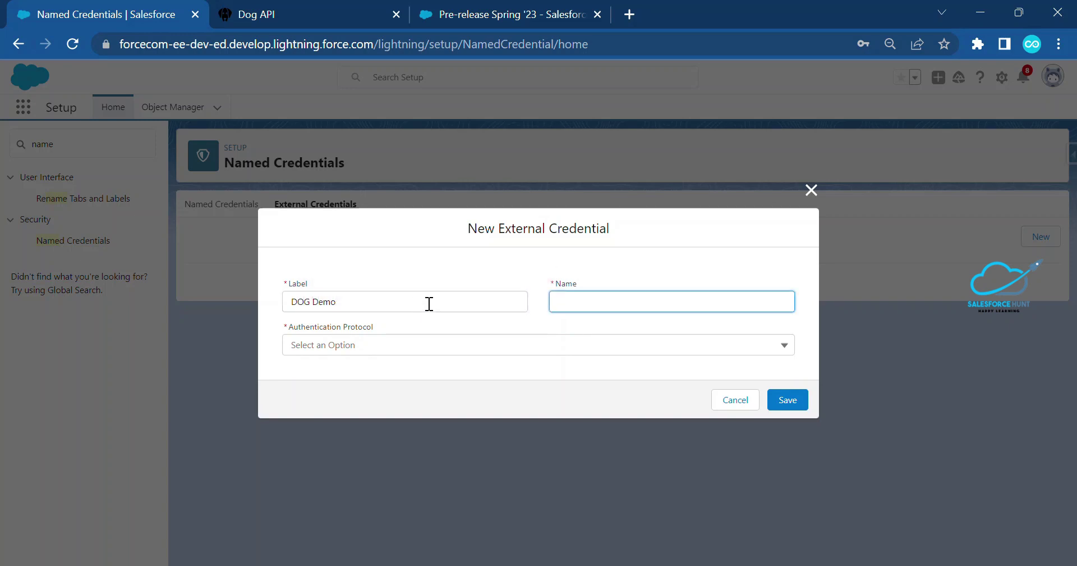
left_click_drag(365, 301, 238, 308)
key("ctrl+c")
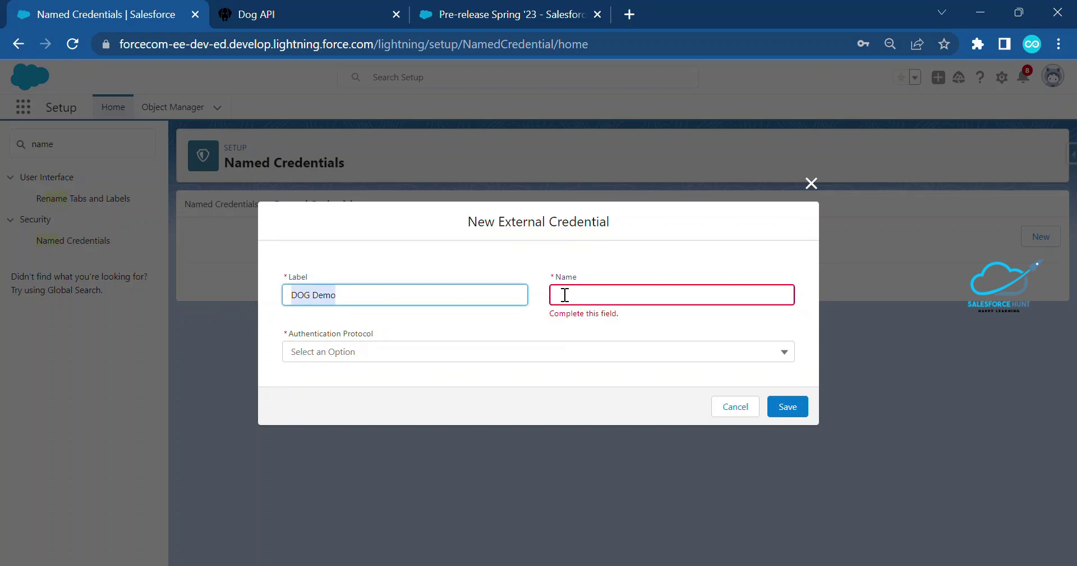
left_click(593, 292)
key("ctrl+v")
left_click(581, 294)
key("BackSpace")
type("_")
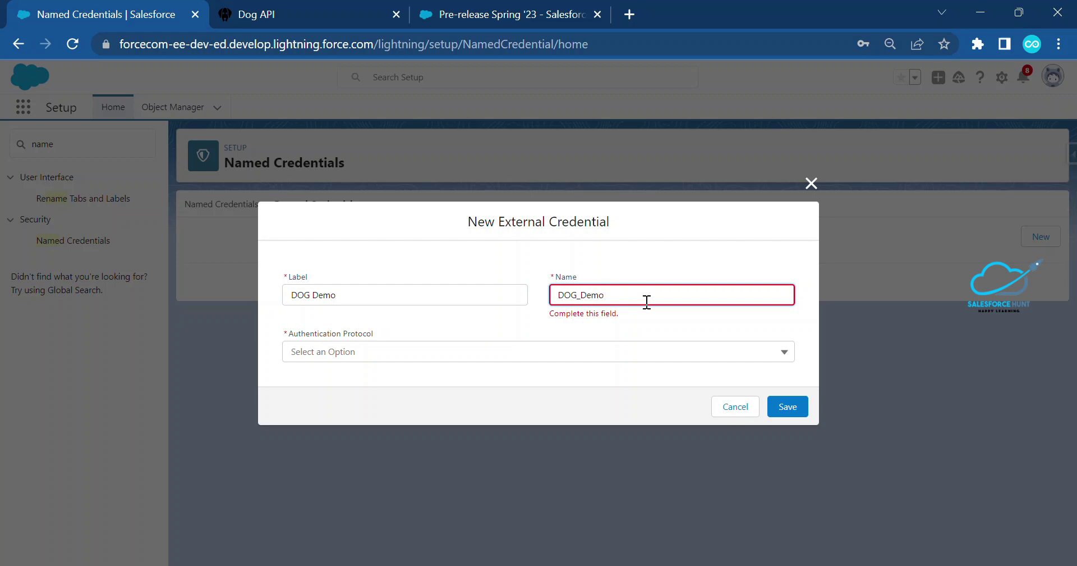
left_click_drag(590, 284, 548, 283)
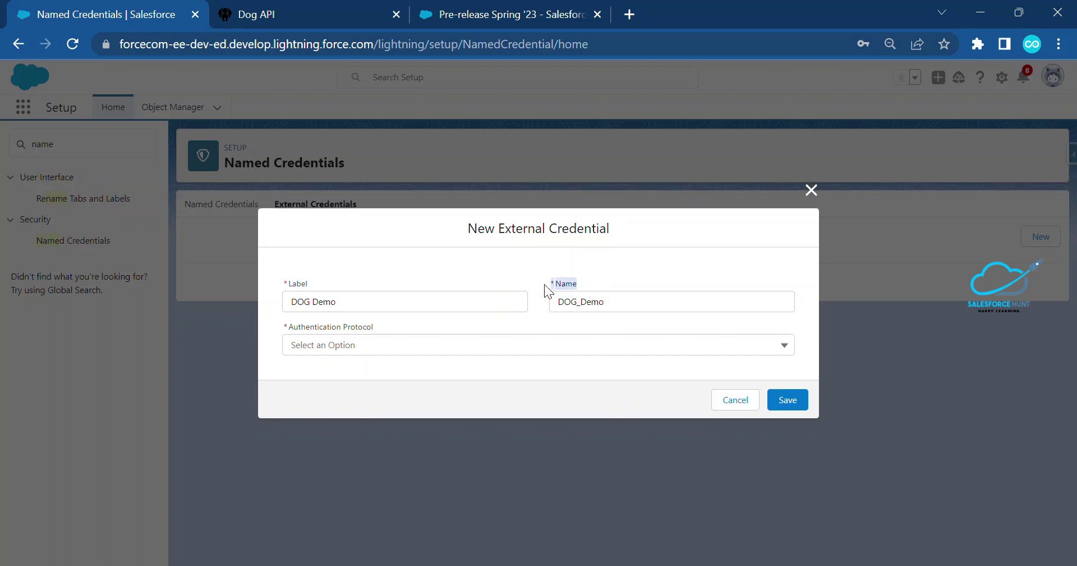
- Set the external credential's authentication protocol to Custom and save it
left_click(354, 346)
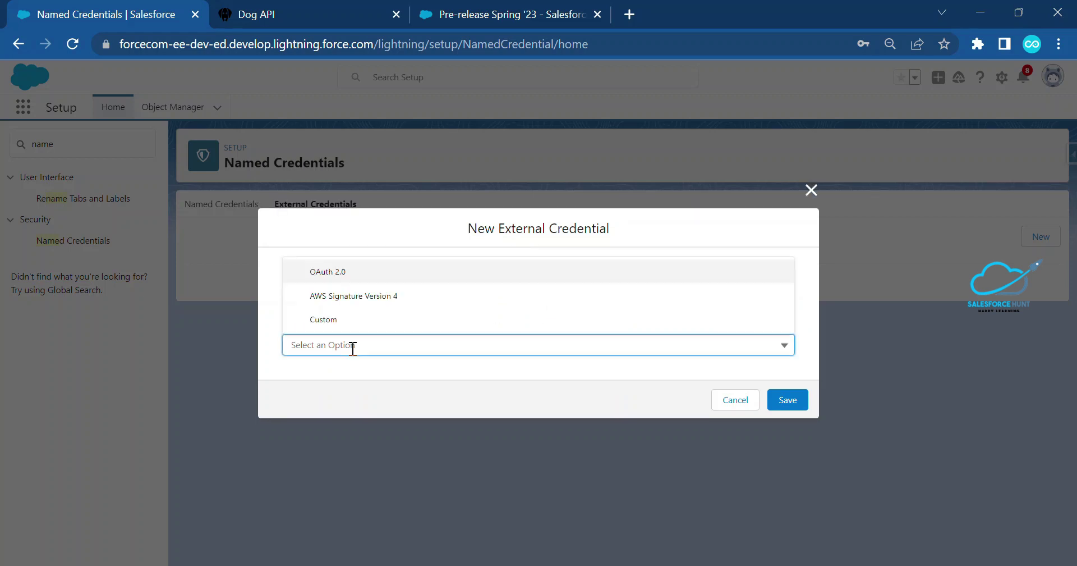
left_click(350, 319)
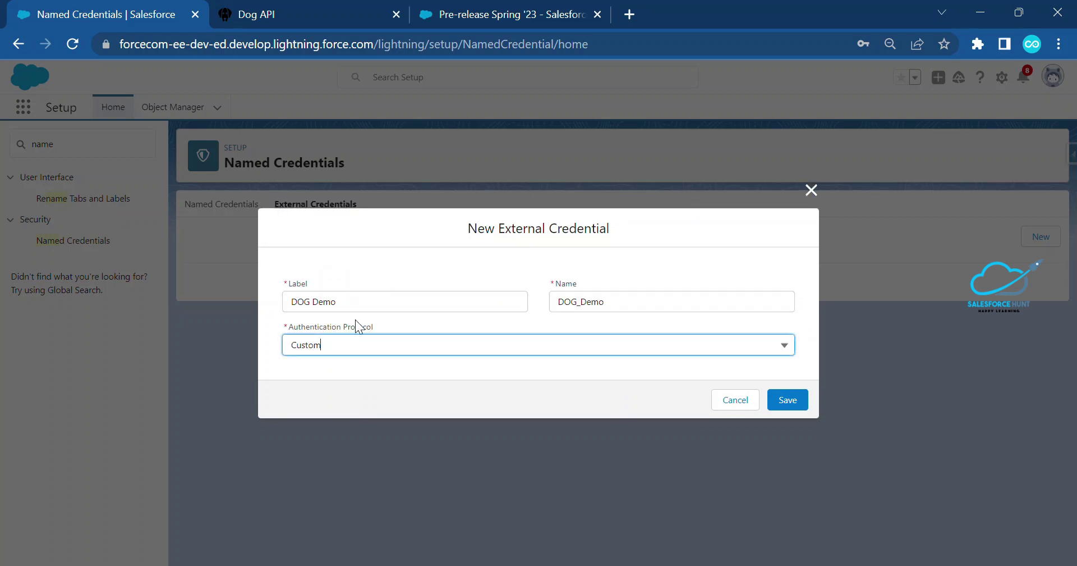
left_click(329, 345)
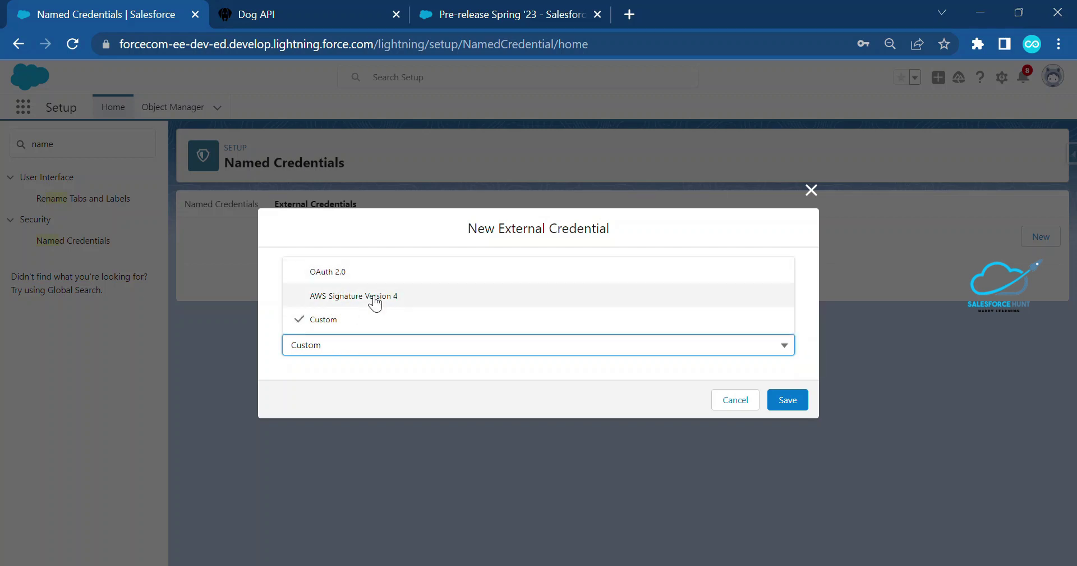
left_click(344, 344)
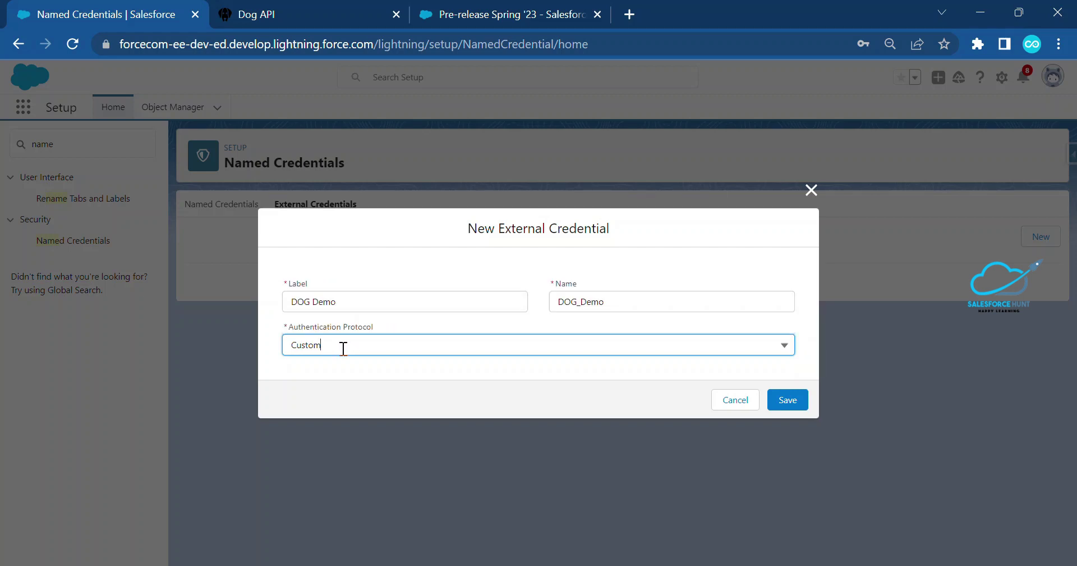
left_click(796, 403)
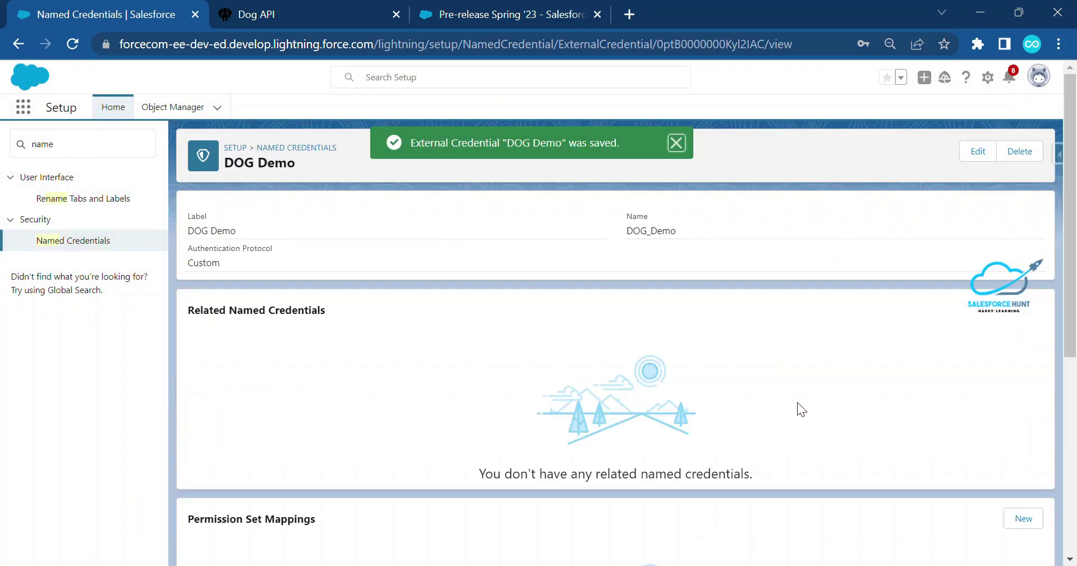
- Create and save a permission set mapping to DOG Permission Set on the DOG Demo external credential
scroll(729, 392, "down", 5)
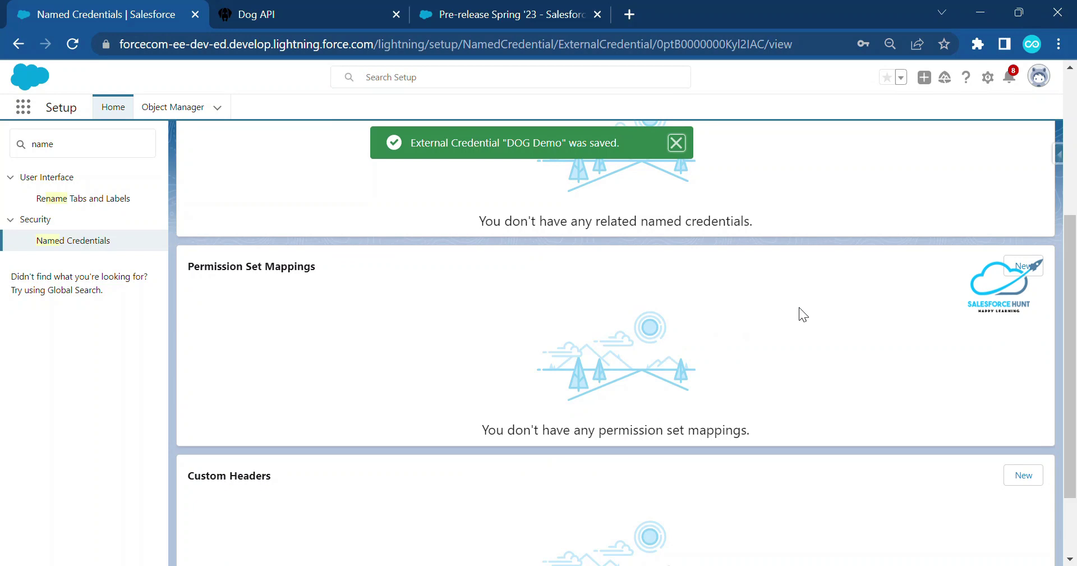
scroll(308, 314, "up", 5)
scroll(356, 392, "down", 3)
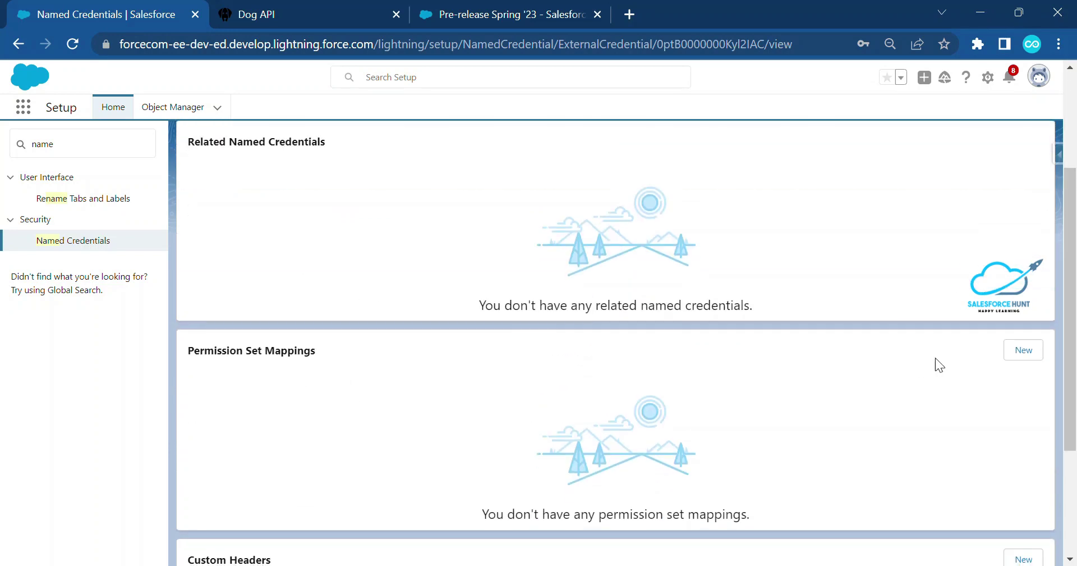
left_click(1023, 351)
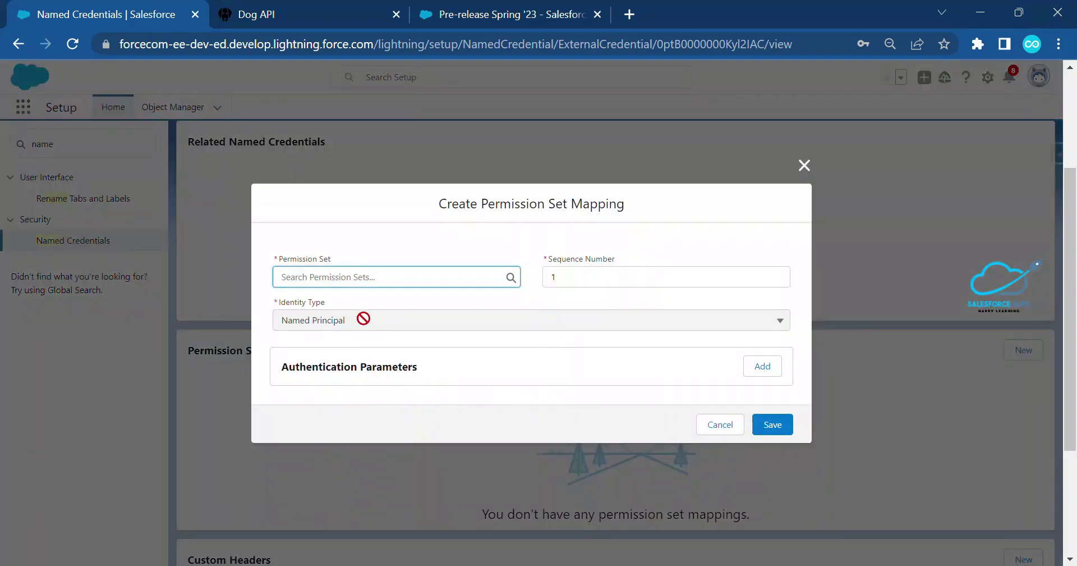
left_click(342, 278)
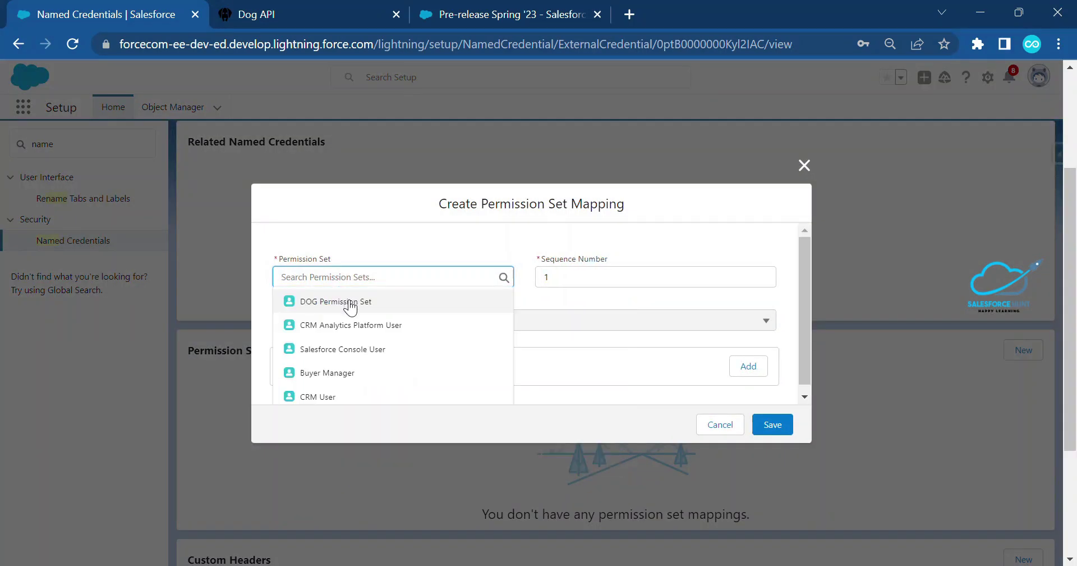
left_click(323, 303)
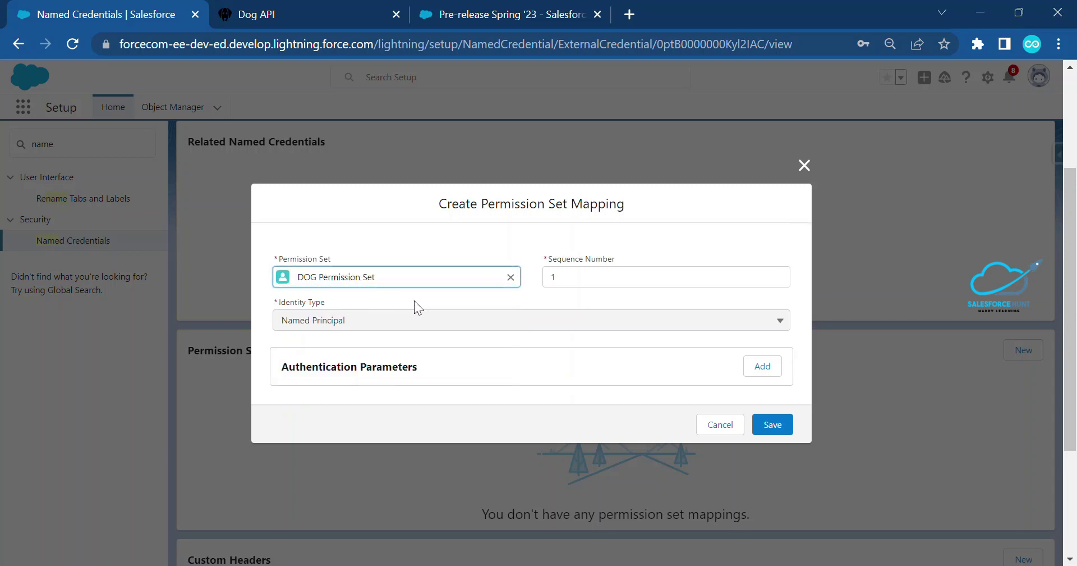
left_click(774, 423)
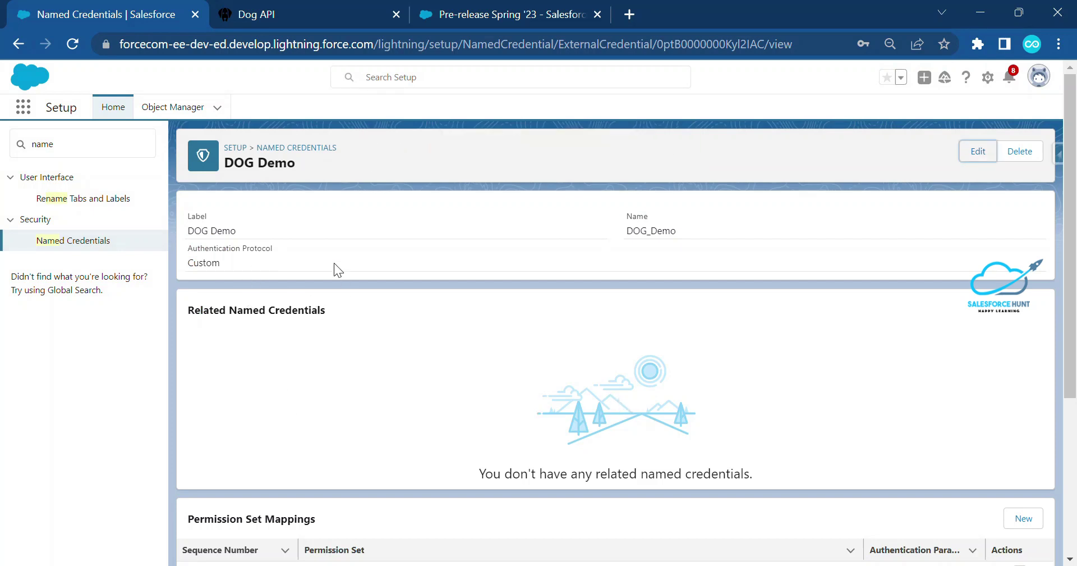
- Return to the Named Credentials list and start a new named credential labelled "DOG API Callout"
left_click(73, 241)
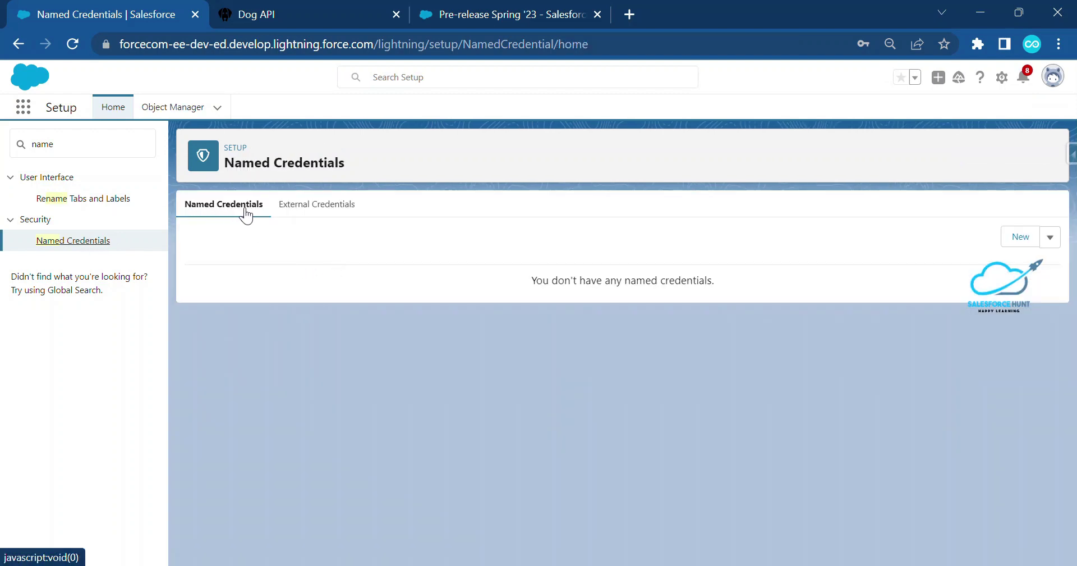
left_click(1019, 238)
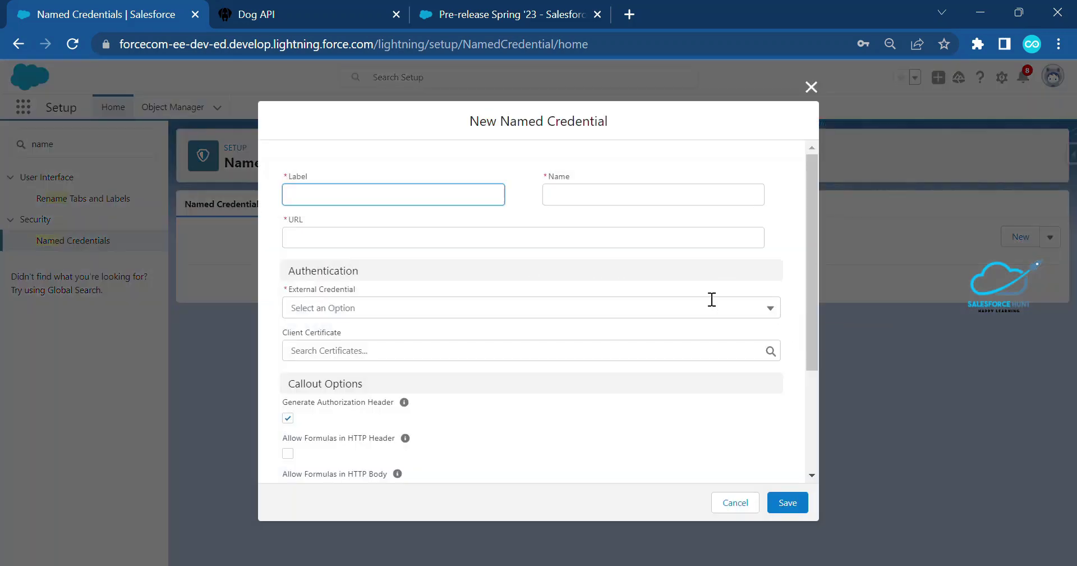
left_click(381, 197)
type("DOG")
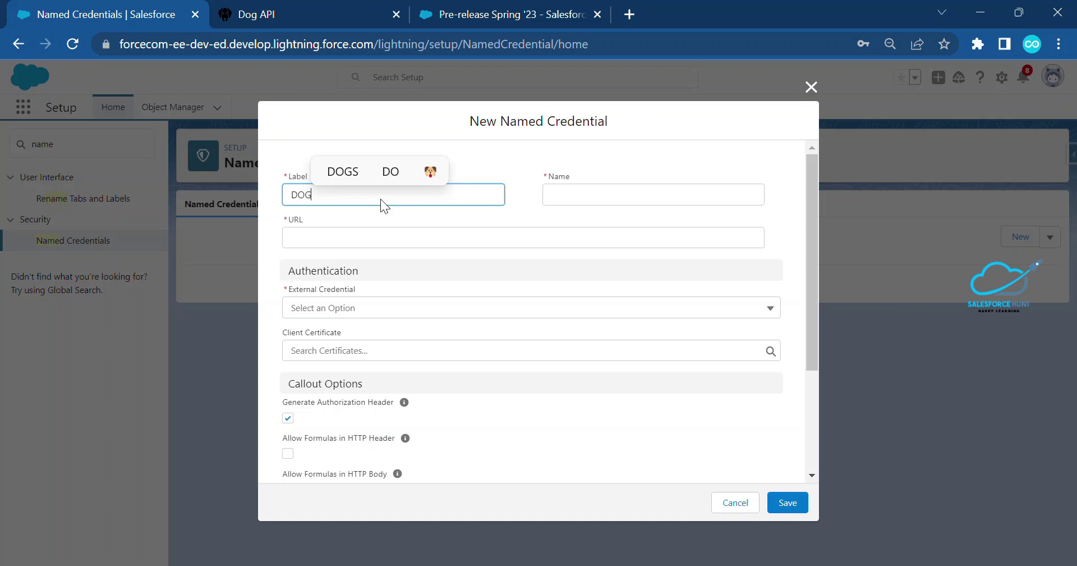
type(" API Inte")
key("BackSpace")
key("BackSpace")
key("BackSpace")
key("BackSpace")
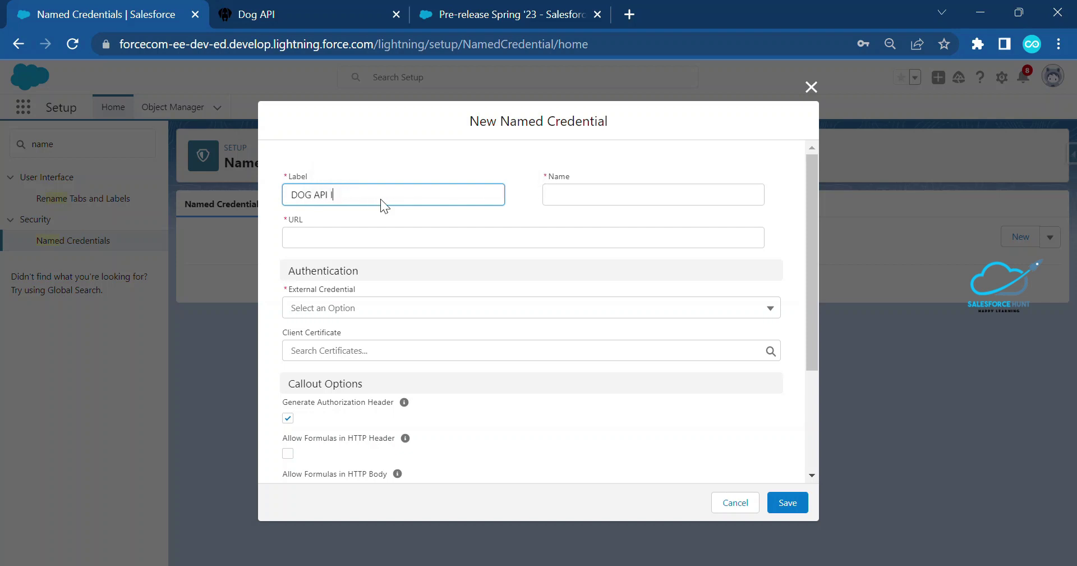
type("Callout")
key("Tab")
- Copy the label into the named credential's Name field and replace its spaces with underscores to give "DOG_API_Callout"
left_click_drag(383, 197, 200, 207)
key("ctrl+c")
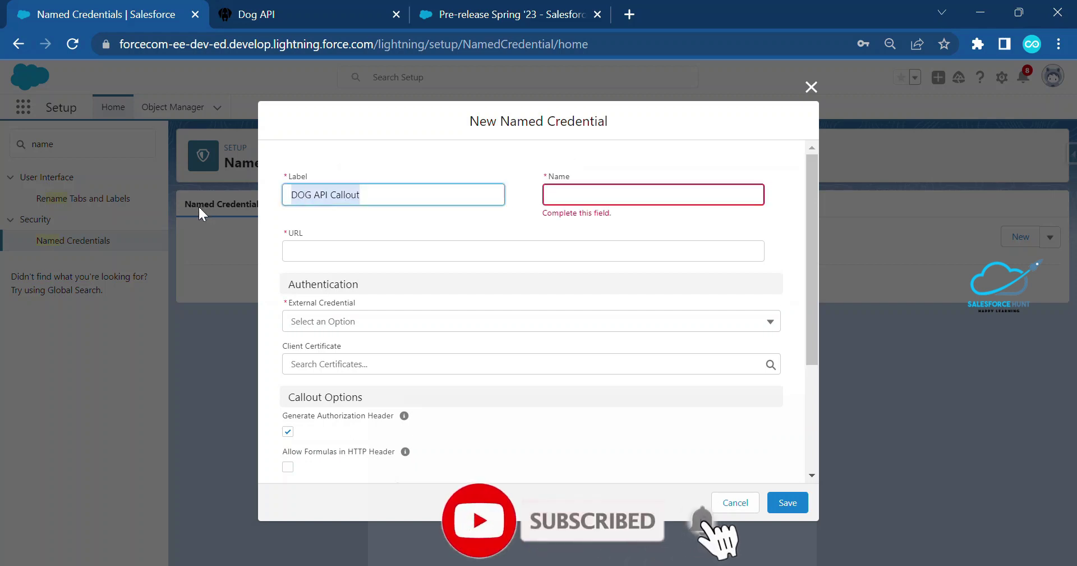
left_click(563, 194)
key("ctrl+v")
left_click(573, 195)
key("BackSpace")
type("_")
key("Right")
key("Right")
key("Right")
key("Right")
key("BackSpace")
type("_")
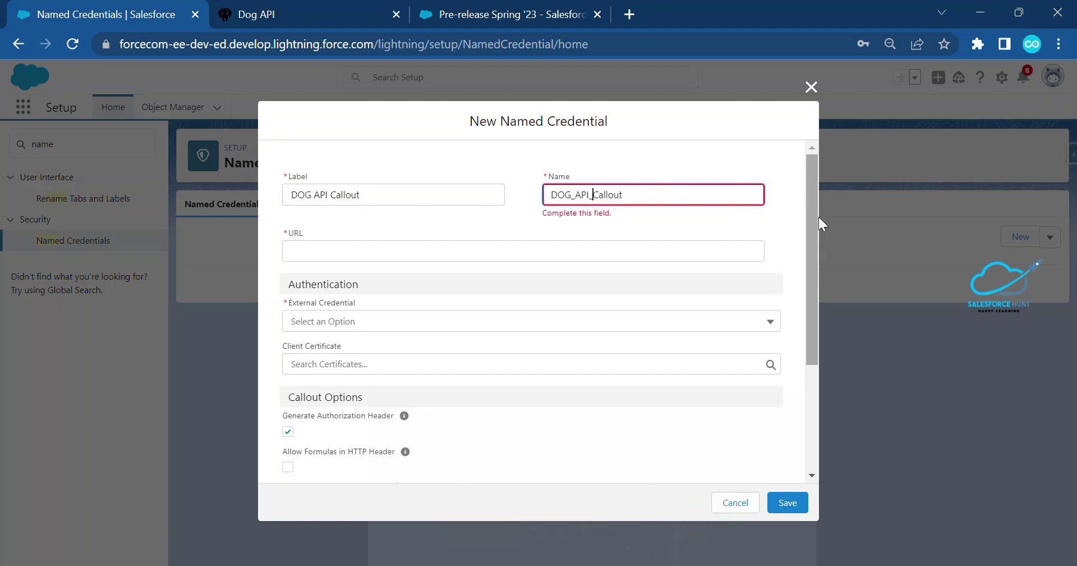
left_click(526, 267)
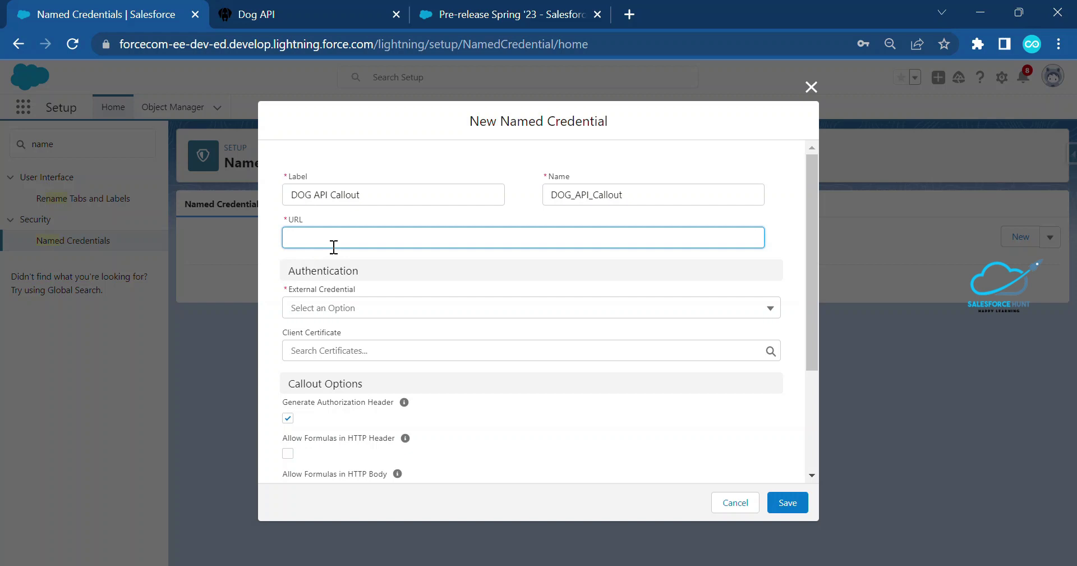
left_click(282, 26)
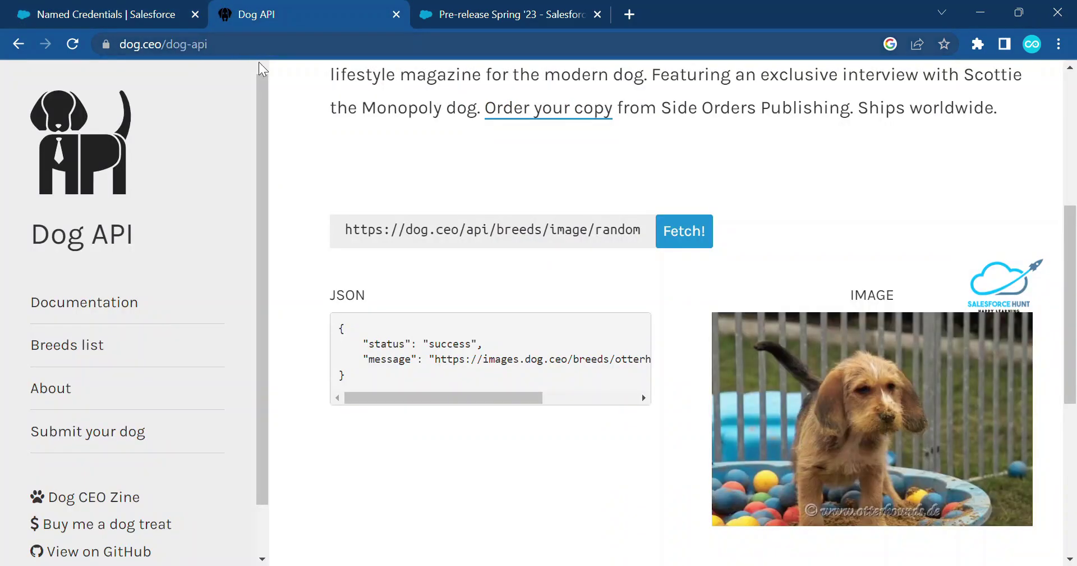
left_click_drag(645, 235, 339, 237)
key("ctrl+c")
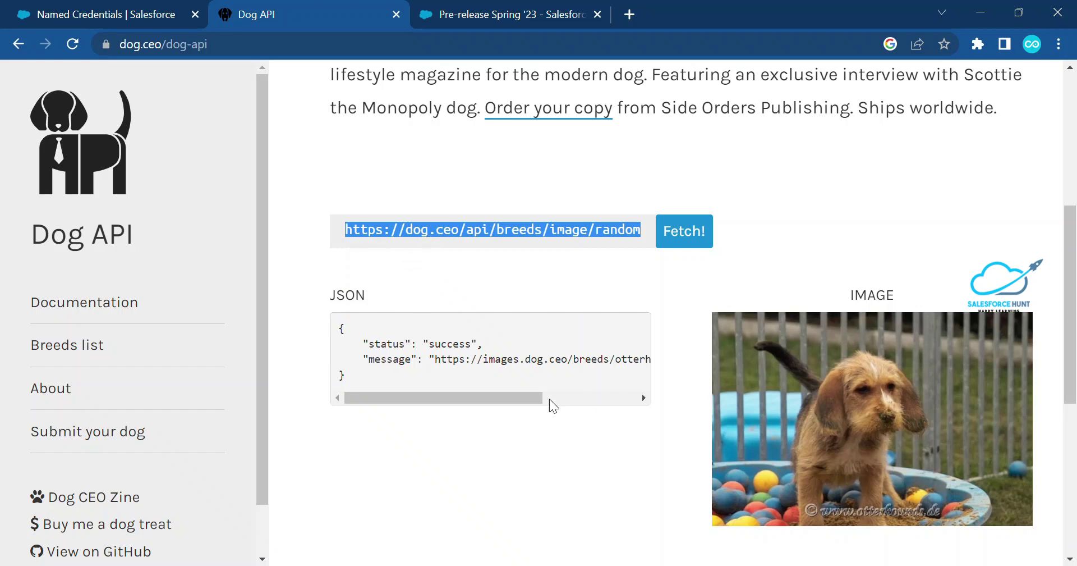
key("alt+Tab")
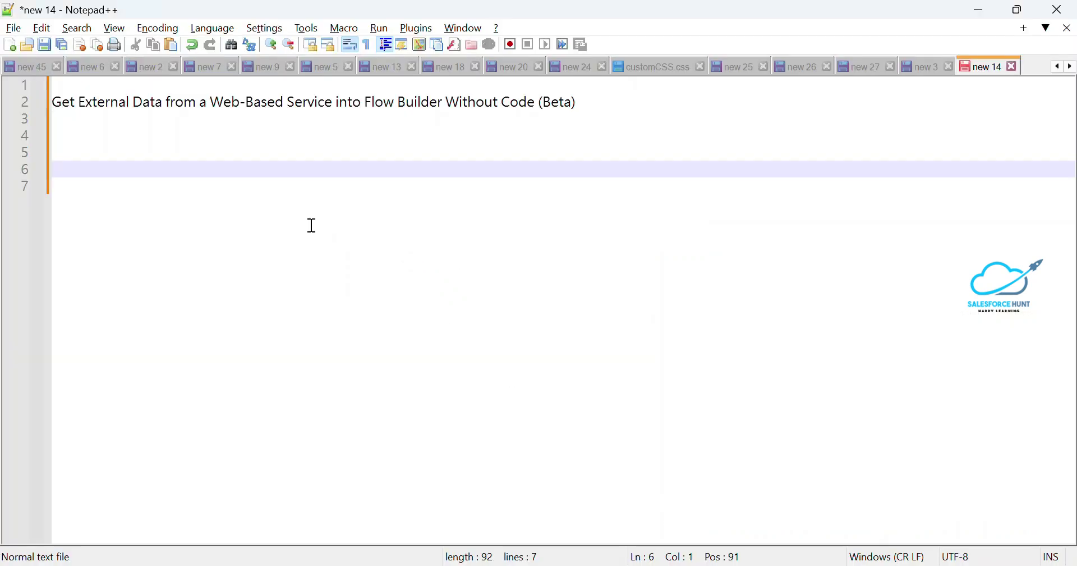
key("ctrl+v")
key("Left")
key("Left")
key("Left")
key("Left")
key("Left")
key("Left")
key("Left")
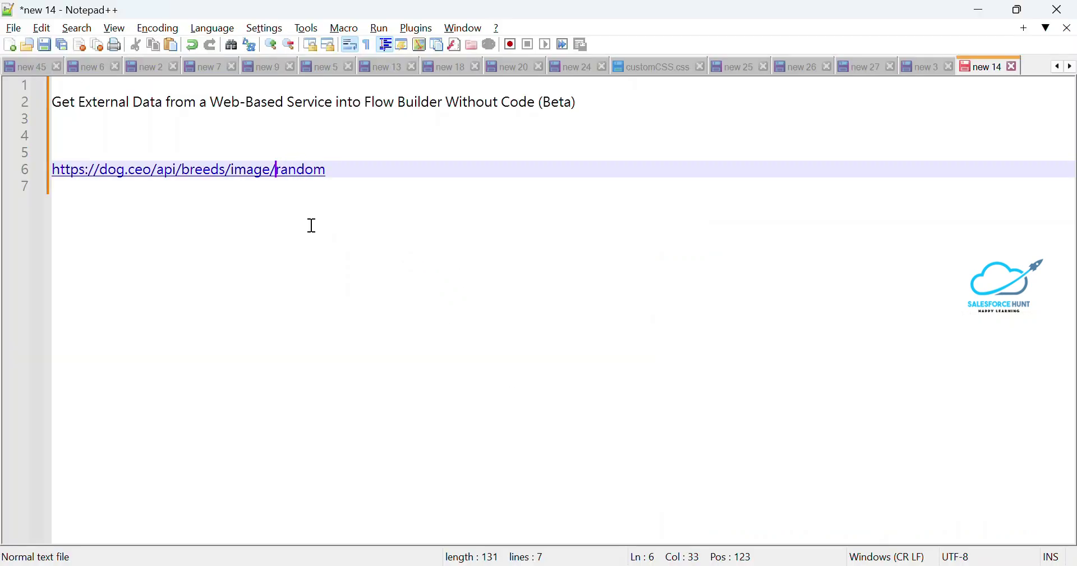
key("ctrl+shift+Left")
key("ctrl+shift+Left")
key("ctrl+shift+Left")
key("ctrl+shift+Left")
key("ctrl+shift+Left")
key("ctrl+shift+Left")
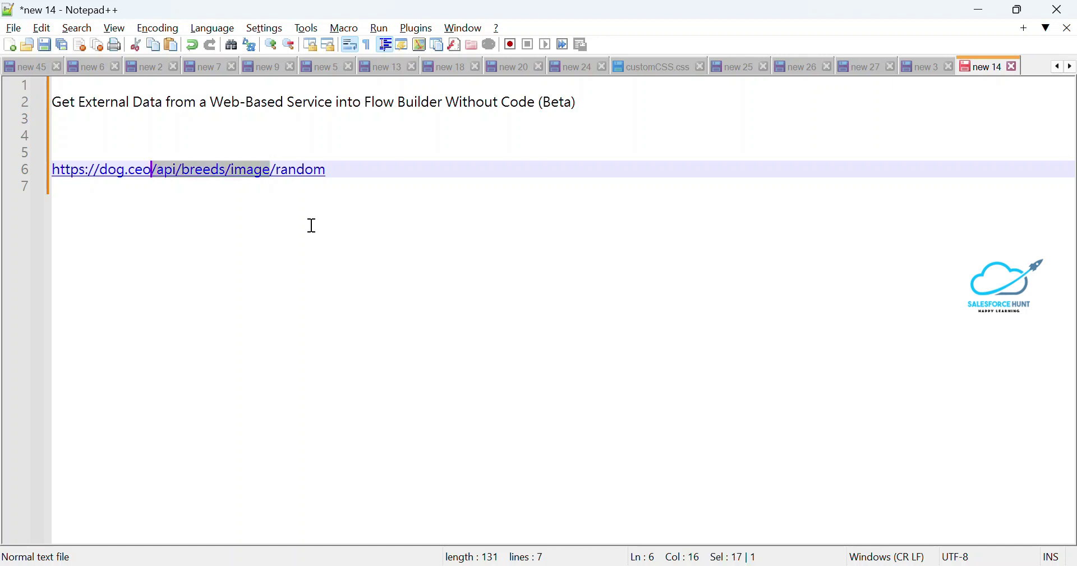
key("ctrl+shift+Left")
key("ctrl+shift+Left")
key("ctrl+shift+Left")
key("ctrl+shift+Left")
key("ctrl+shift+Left")
key("ctrl+shift+Left")
key("ctrl+shift+Right")
key("ctrl+c")
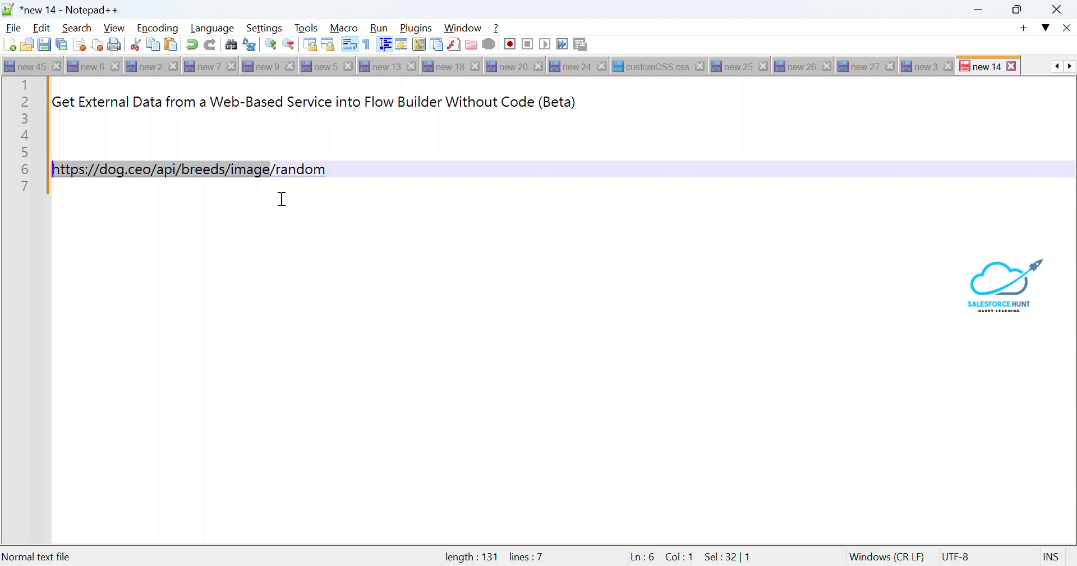
key("alt+Tab")
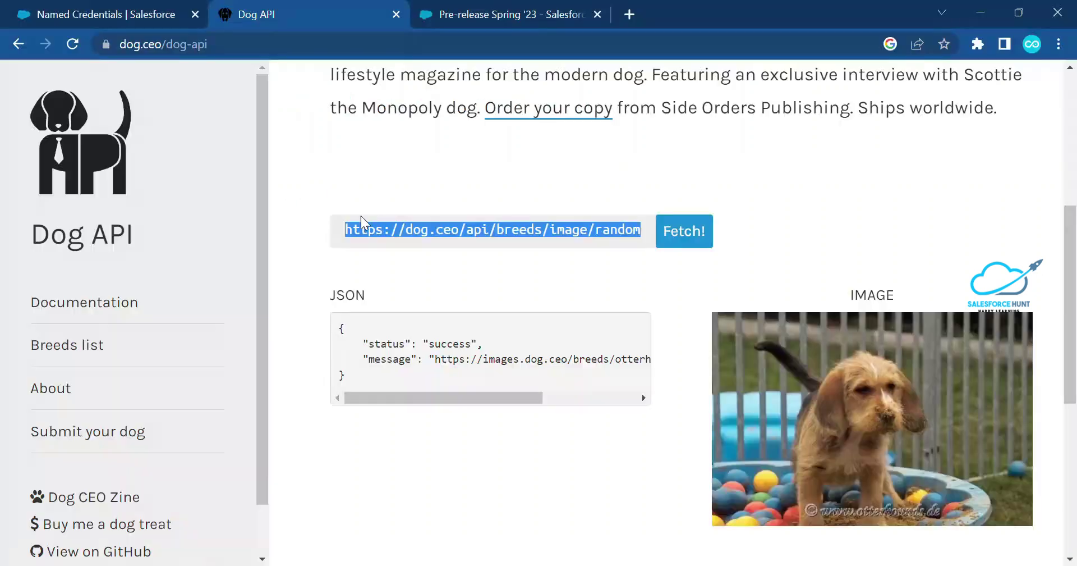
left_click(109, 21)
key("ctrl+v")
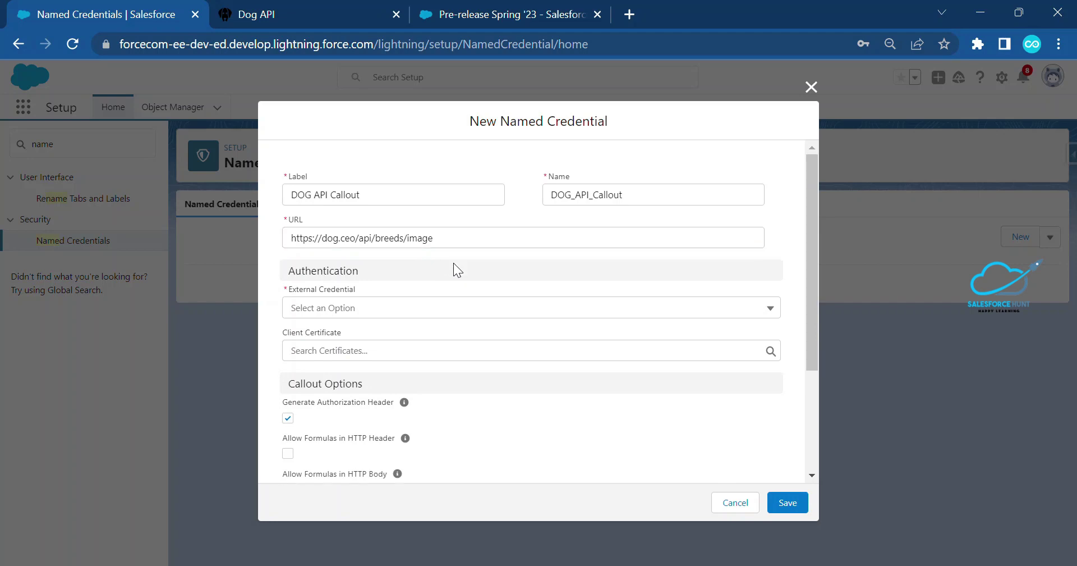
left_click(383, 310)
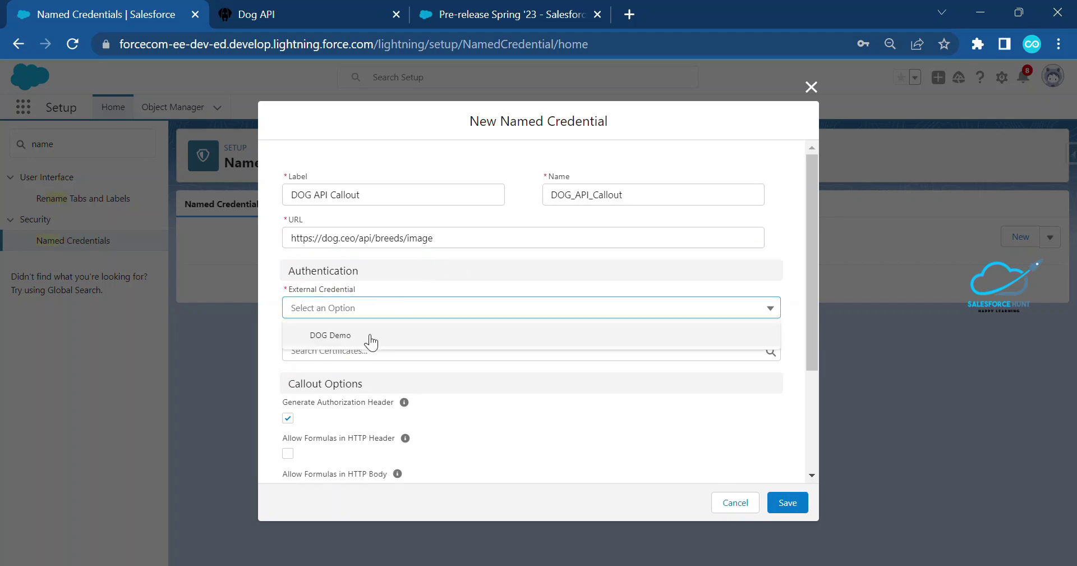
left_click(371, 335)
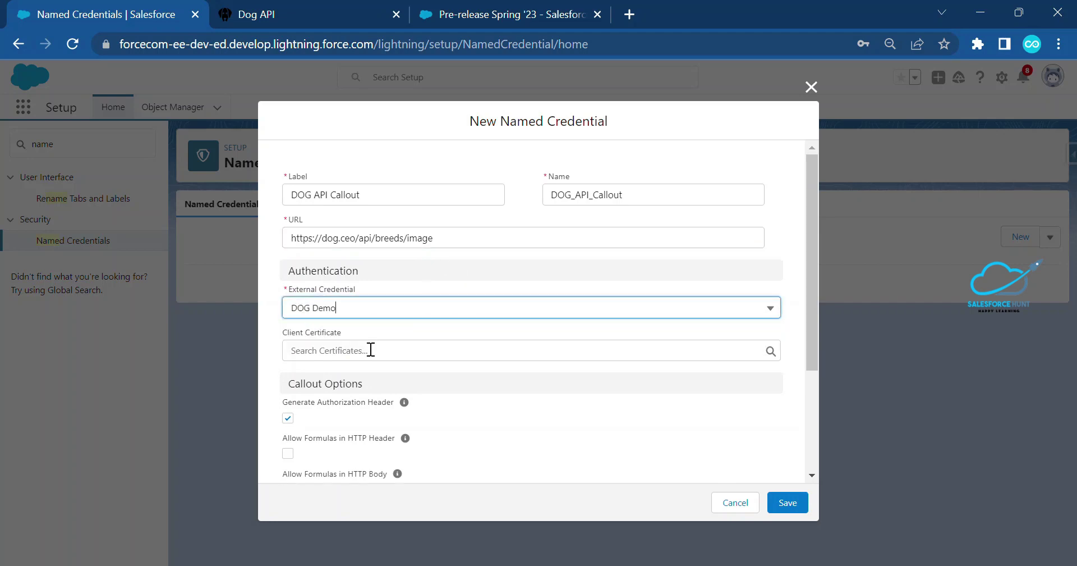
- Save the DOG API Callout named credential, search Setup for "flow" and open Flows
scroll(472, 358, "down", 3)
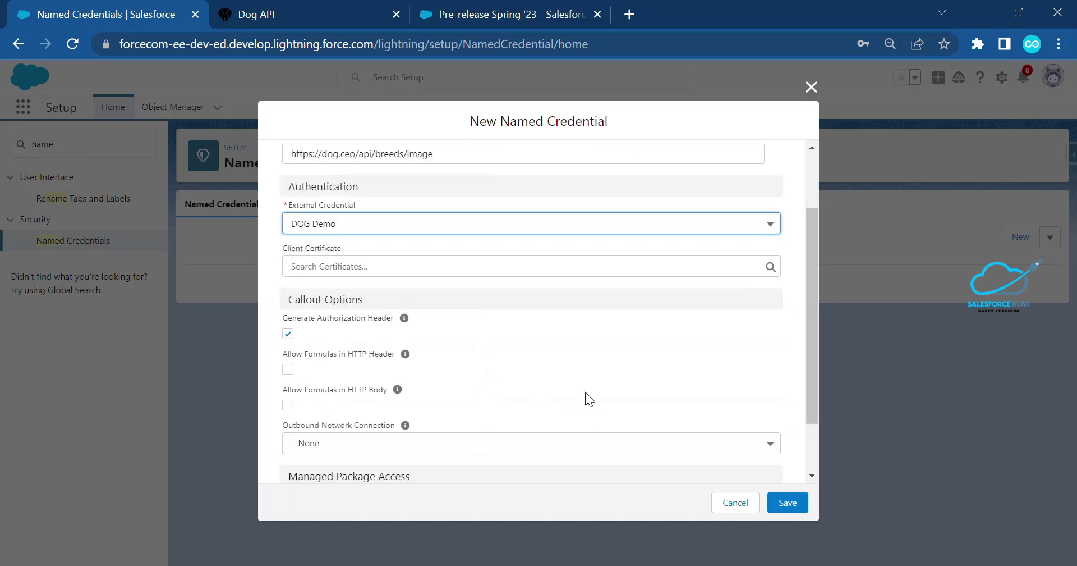
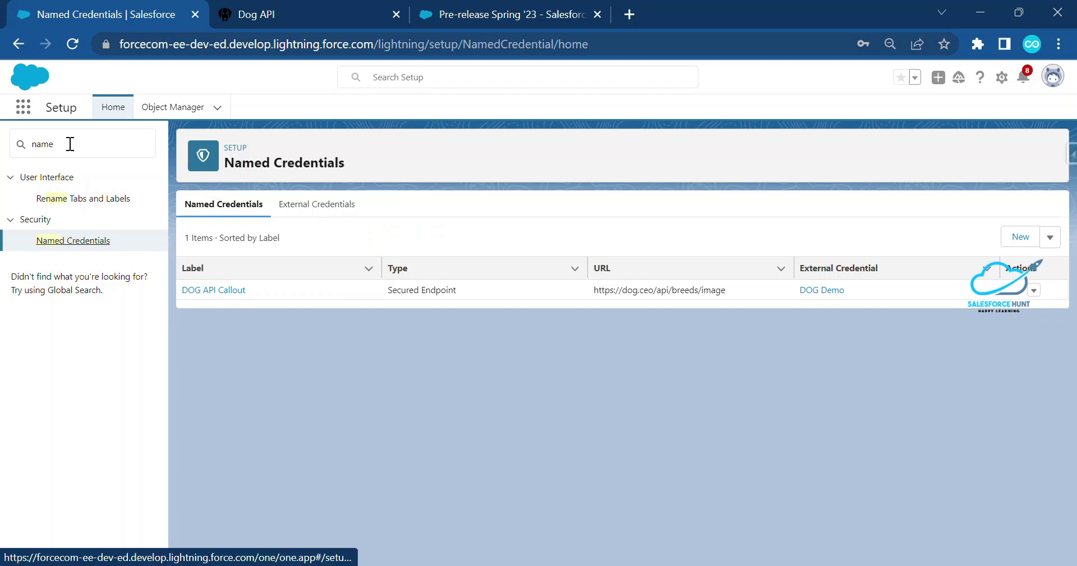
double_click(81, 145)
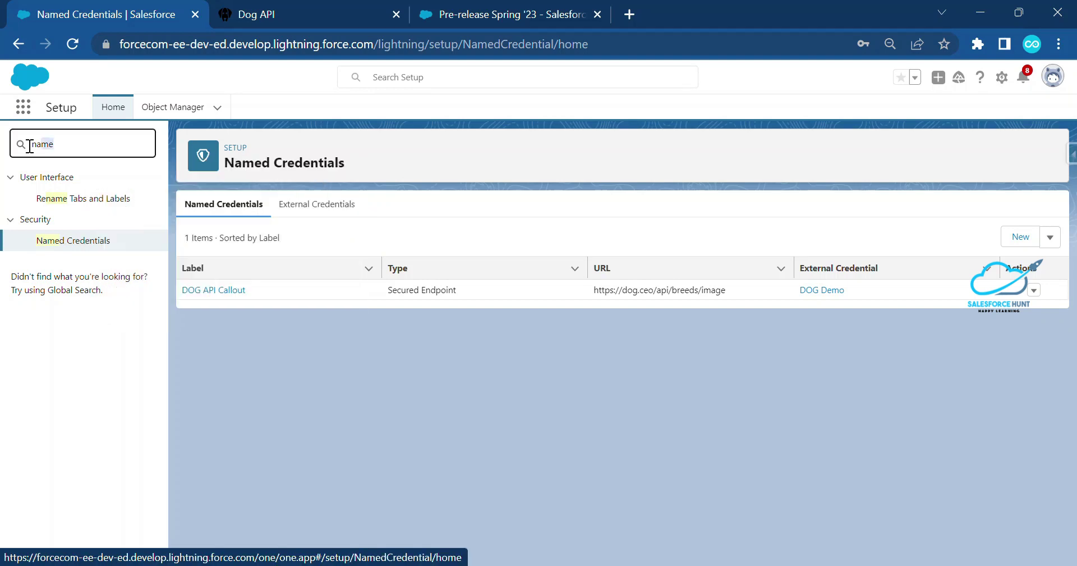
key("BackSpace")
type("flow")
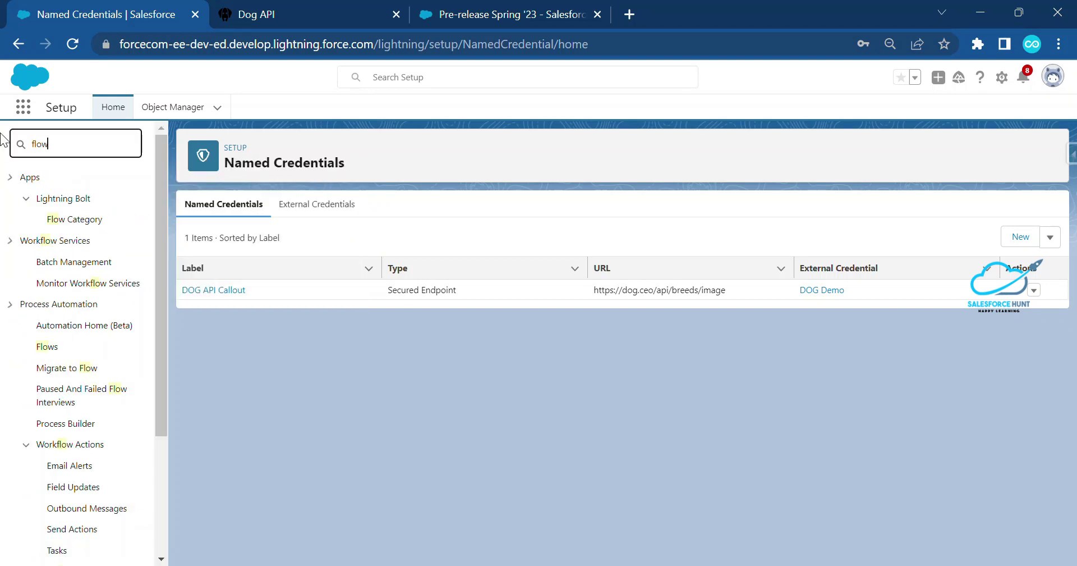
left_click(51, 348)
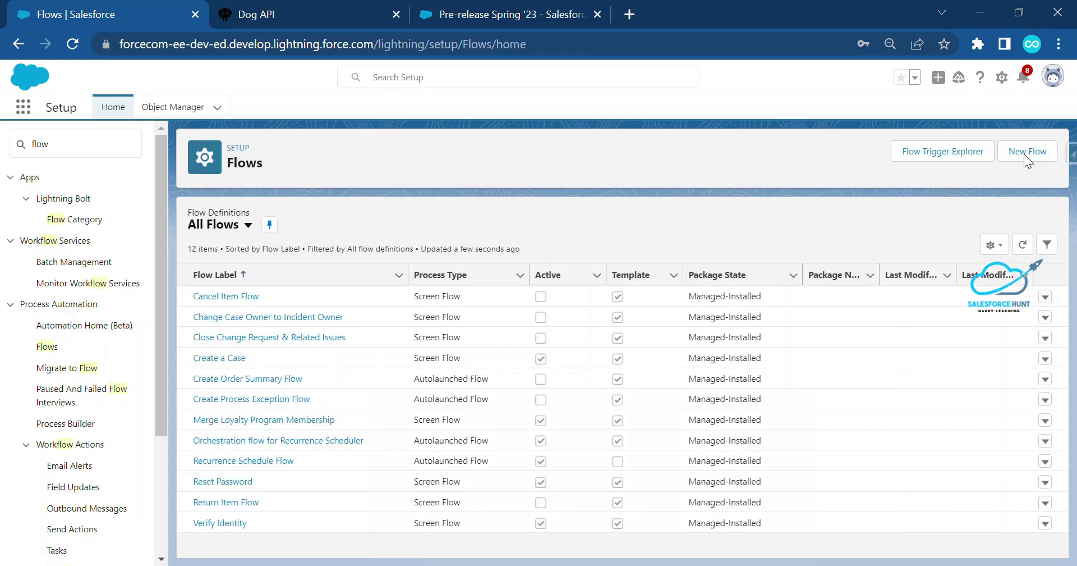
- Create a new Screen Flow and add an Action element between Start and End
left_click(1024, 154)
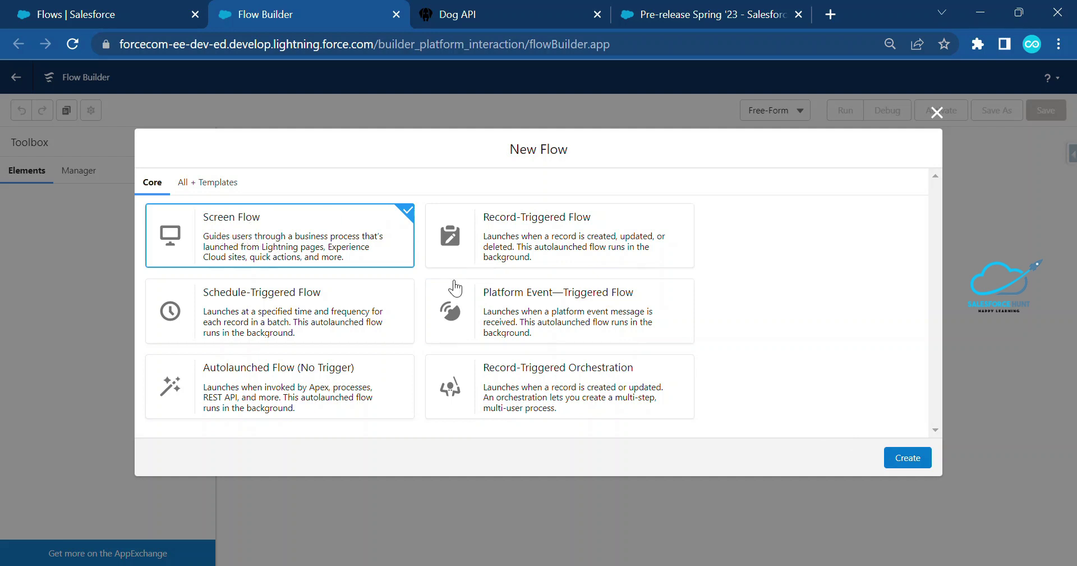
left_click(912, 462)
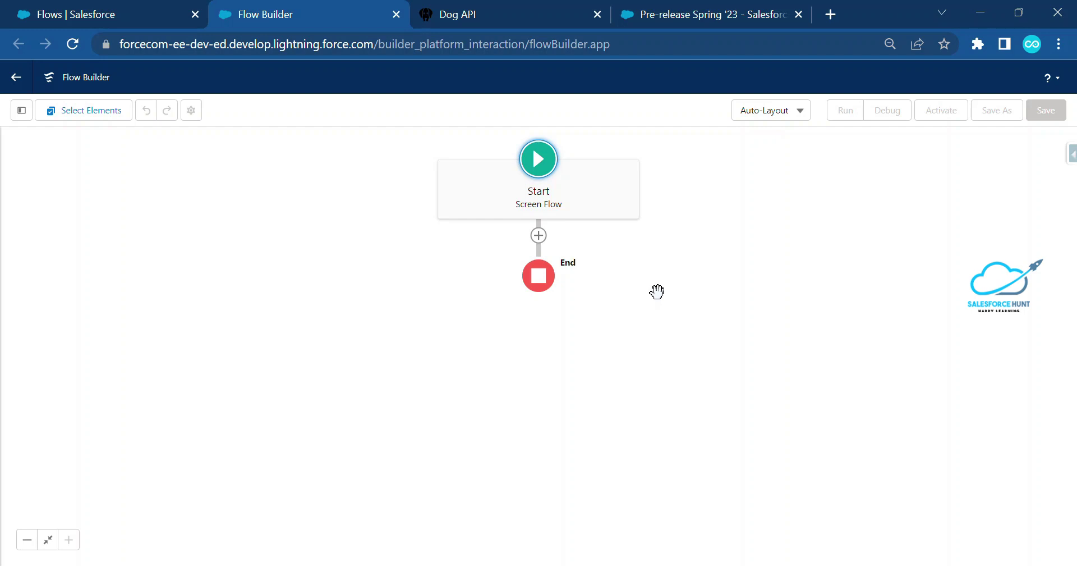
left_click(538, 235)
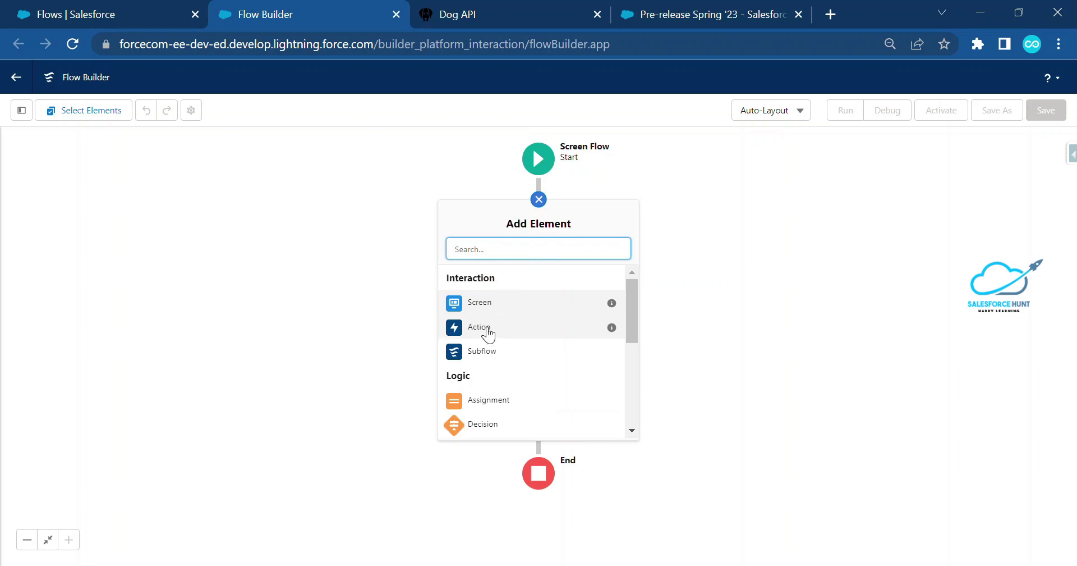
left_click(489, 327)
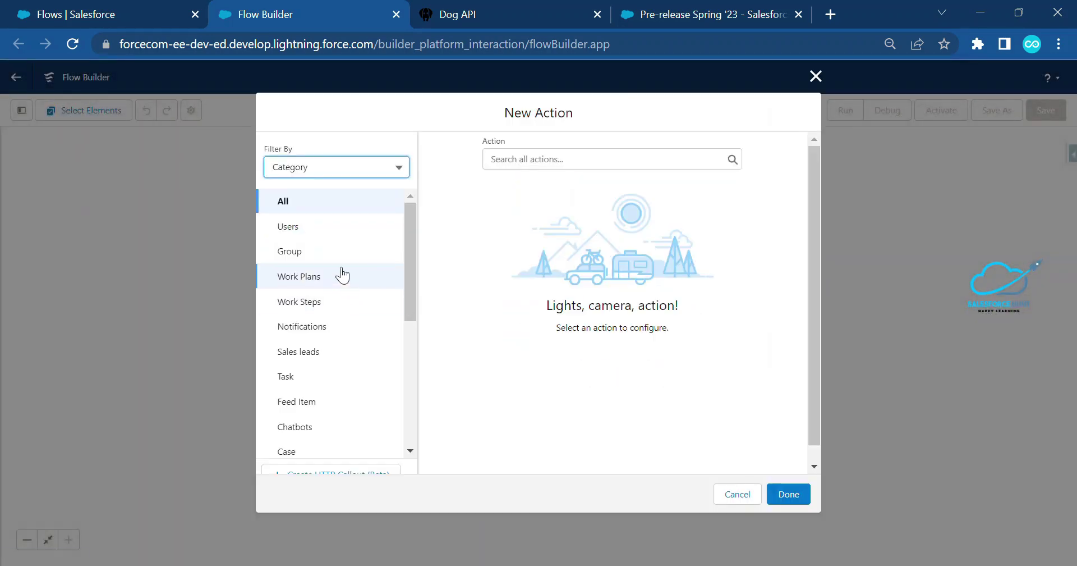
- Begin creating an HTTP Callout (Beta) for the new action
scroll(351, 372, "down", 3)
scroll(366, 435, "down", 1)
key("ctrl+minus")
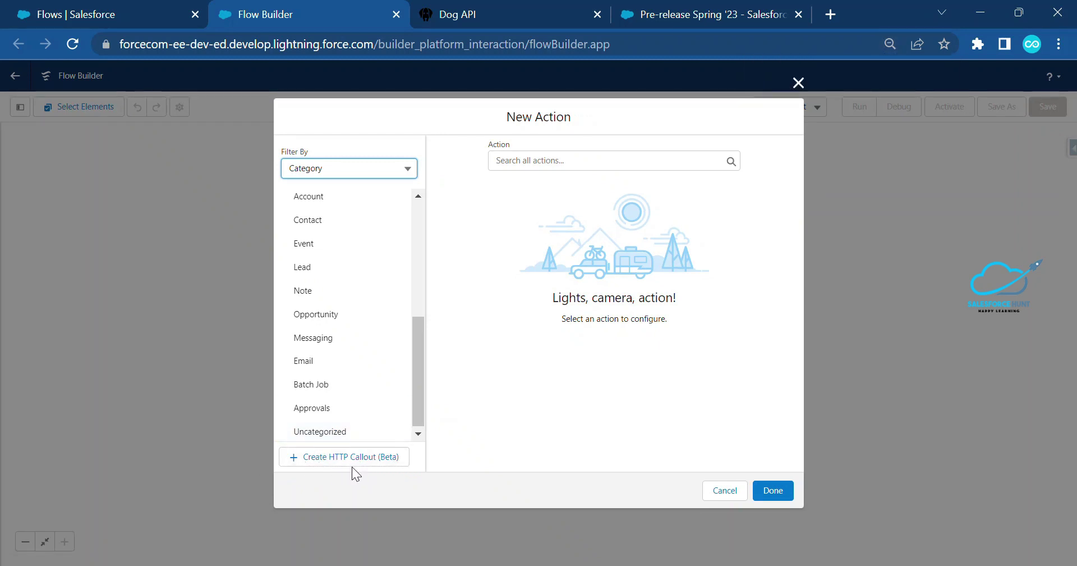
mouse_move(276, 444)
left_mouse_down()
mouse_move(290, 474)
mouse_move(415, 472)
mouse_move(432, 378)
left_mouse_up()
key("Escape")
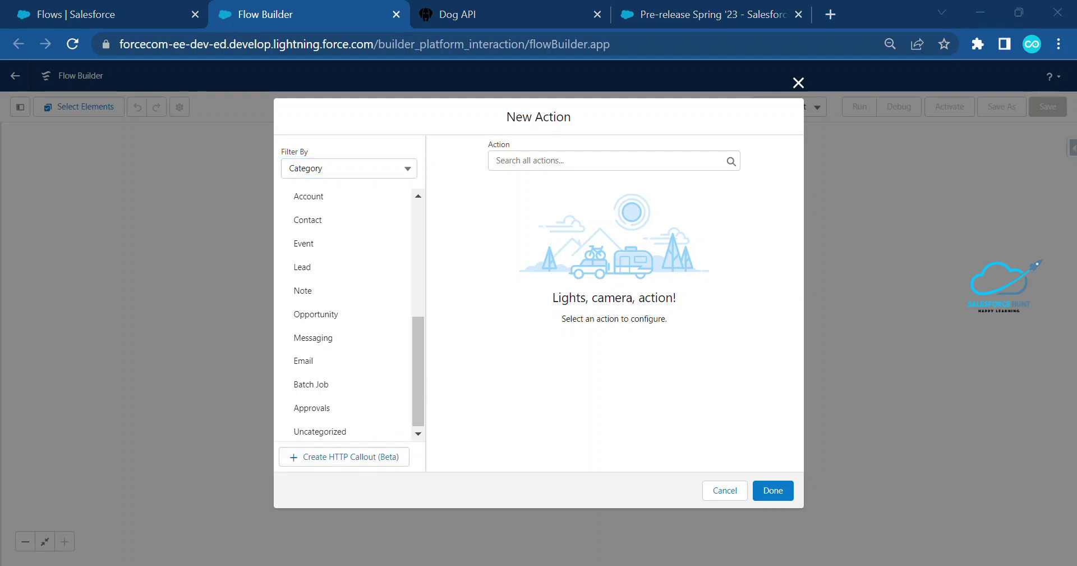
left_click(338, 458)
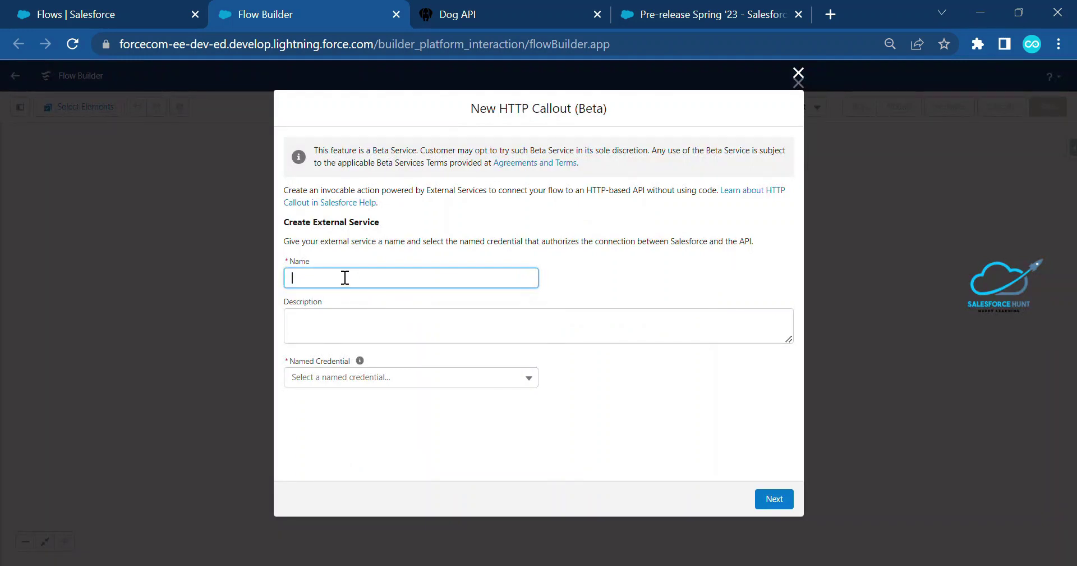
- Name the external service DOGAPIData without spaces, select DOG API Callout as its named credential and continue to the invocable action
type("DOG API Data")
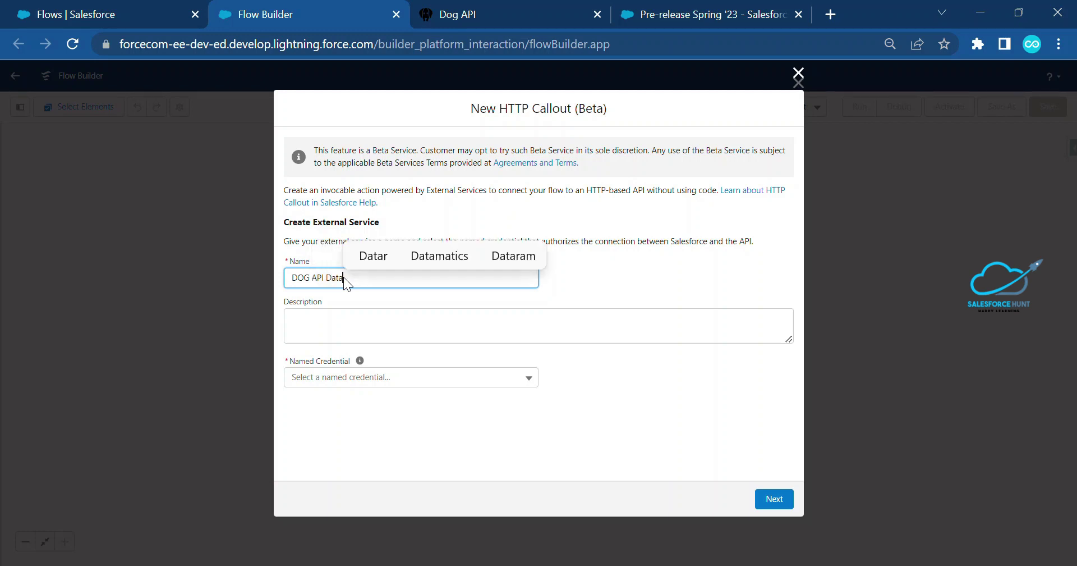
key("Tab")
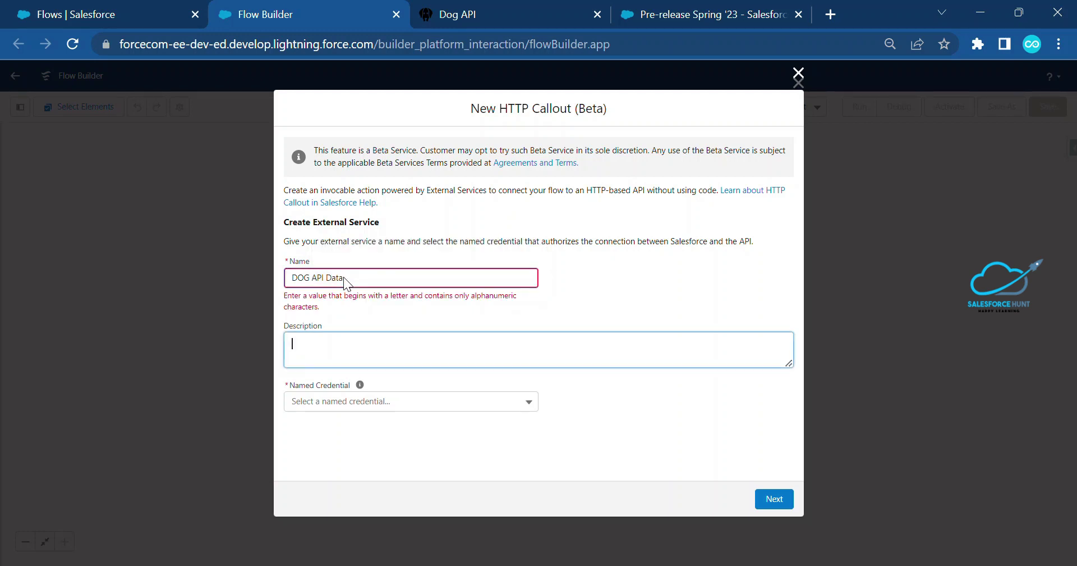
left_click(313, 276)
key("BackSpace")
left_click(325, 278)
key("BackSpace")
left_click(330, 341)
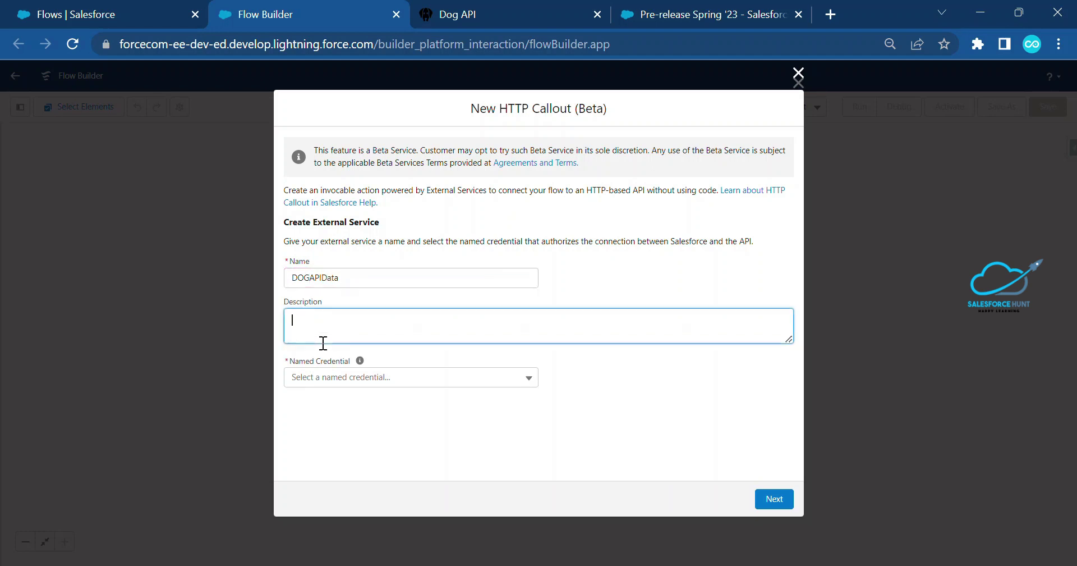
left_click(343, 377)
left_click(346, 405)
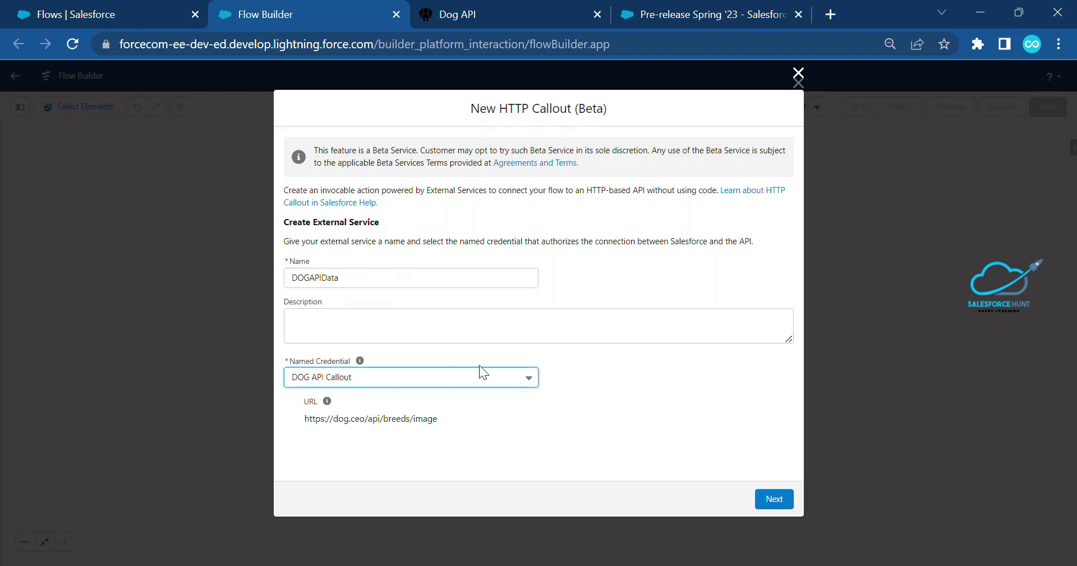
left_click(773, 498)
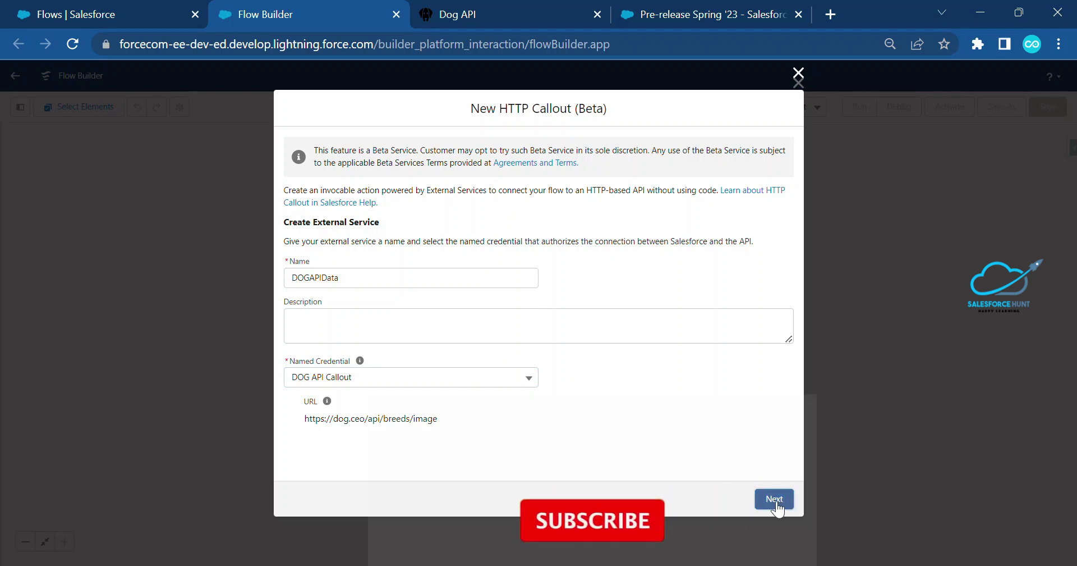
- Label the invocable action "DOG Data" and set its method to GET
type("DOG D")
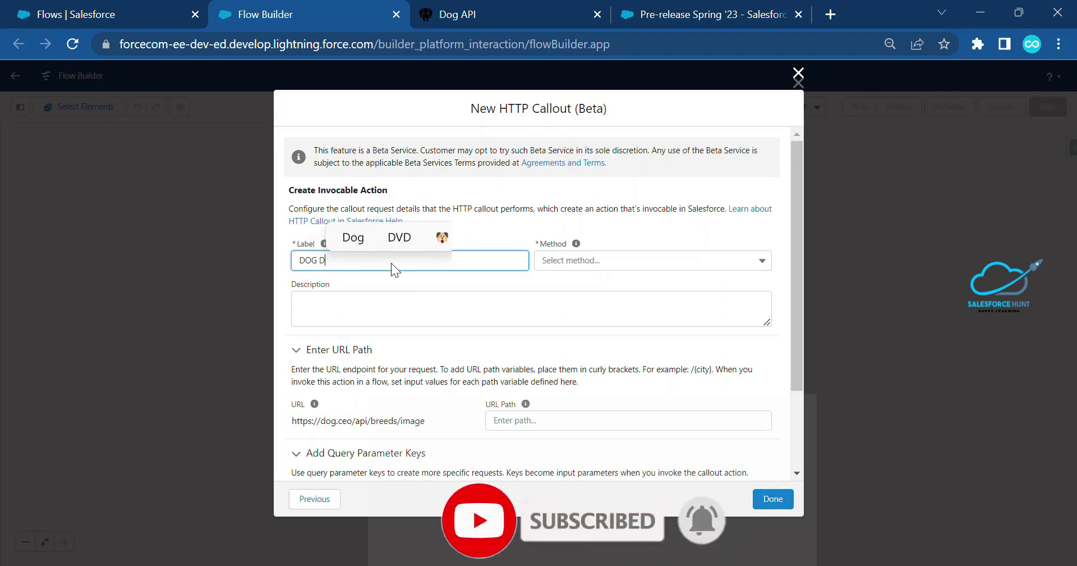
type("ata")
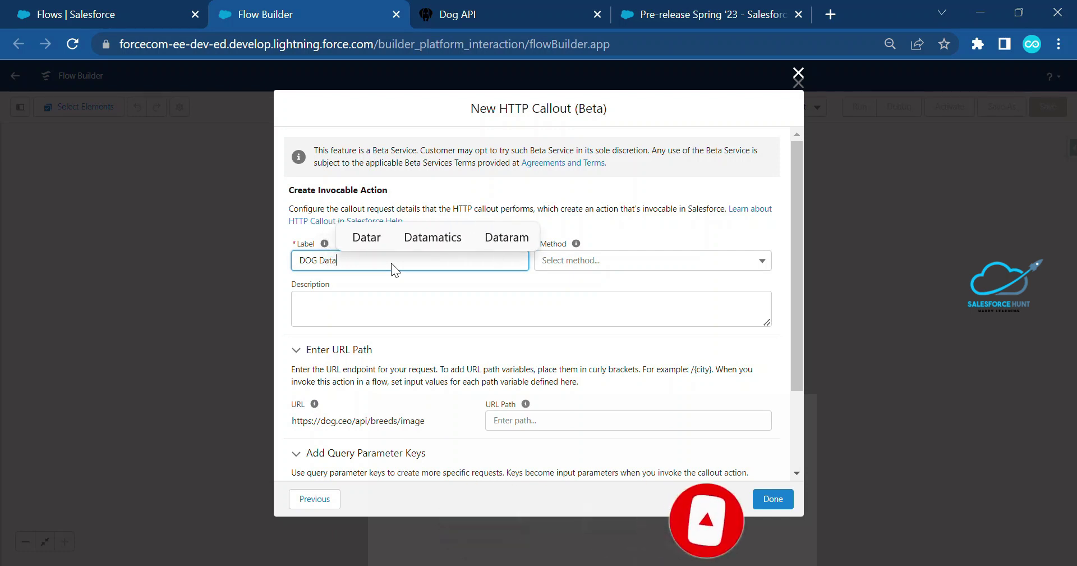
key("Tab")
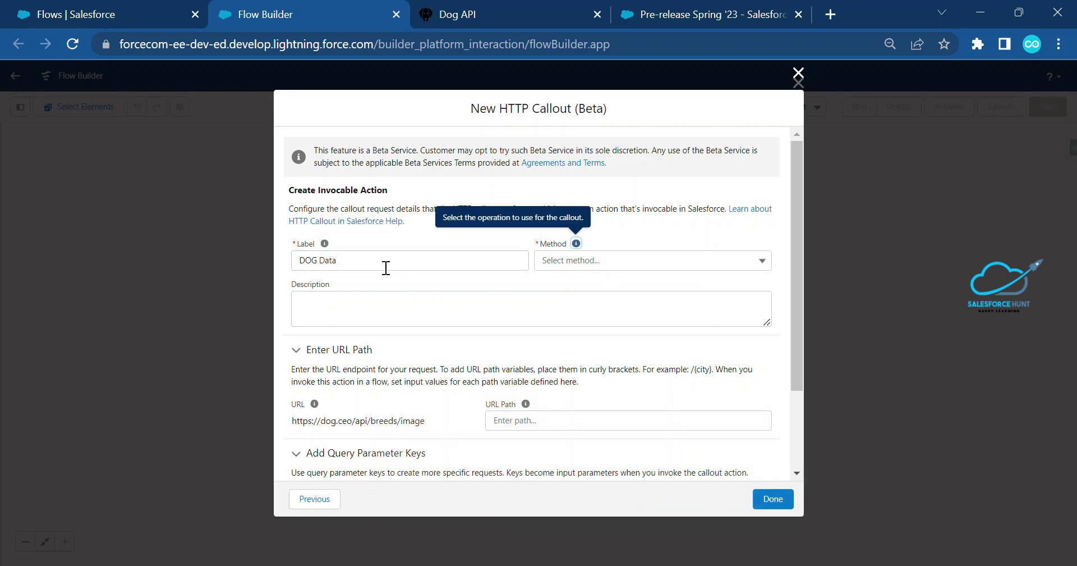
left_click(545, 269)
left_click(571, 291)
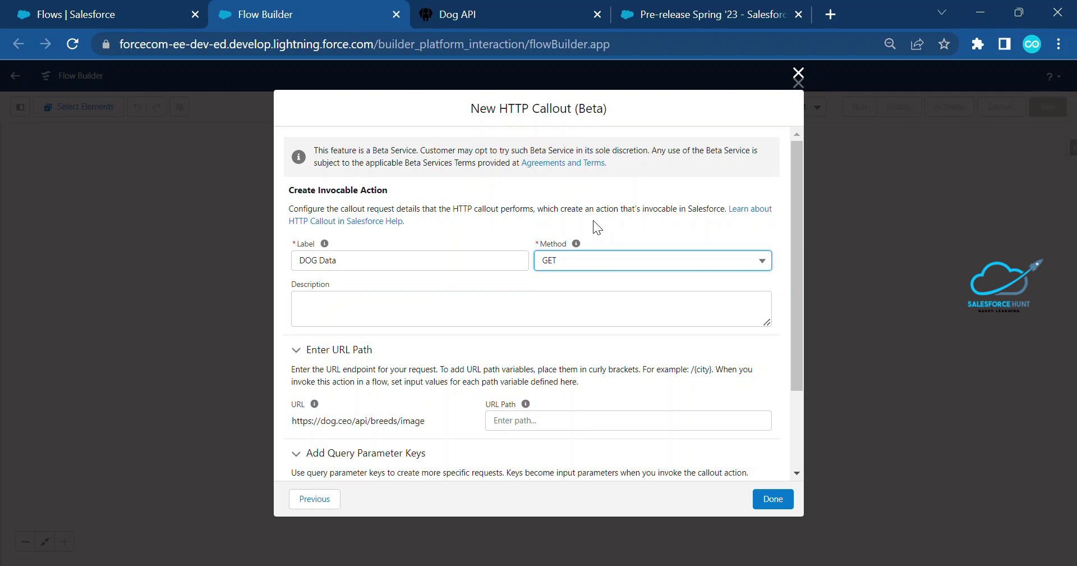
- Check the callout's base URL against the endpoint on the Dog API page and copy the remaining path, /random
scroll(422, 342, "down", 2)
left_click_drag(440, 313, 291, 315)
left_click(514, 313)
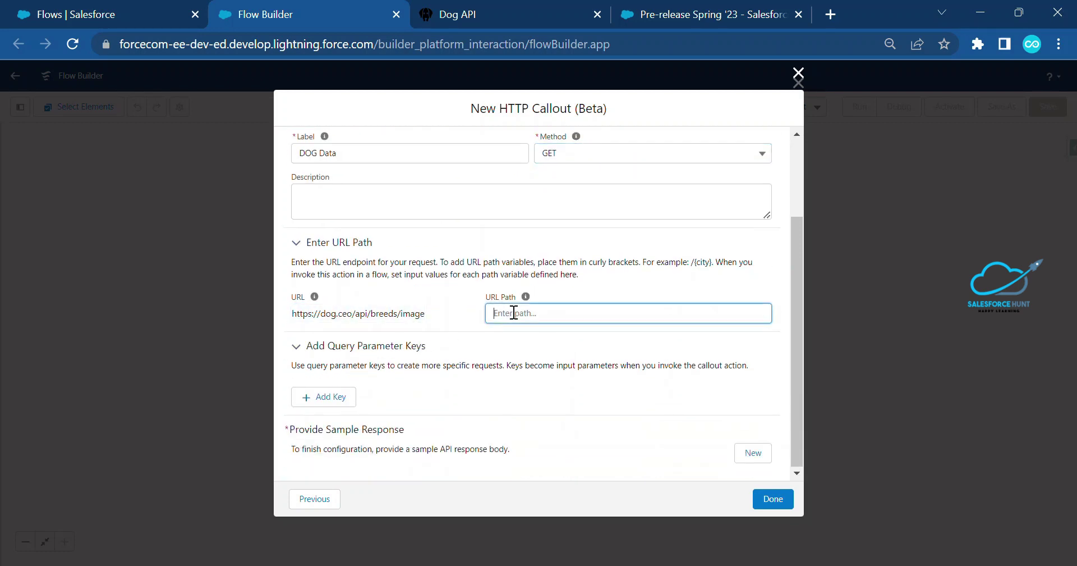
left_click(470, 14)
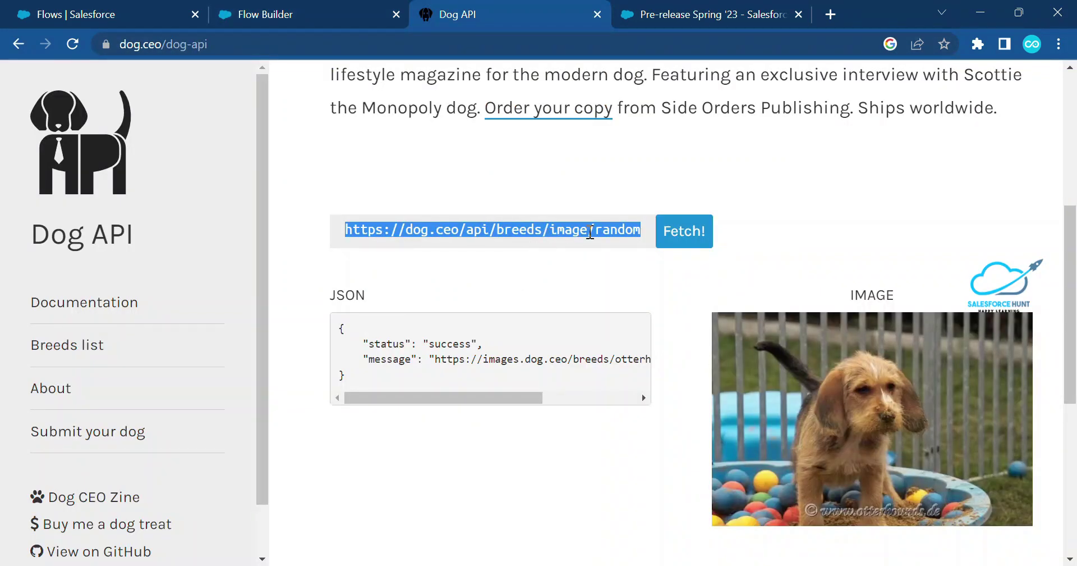
left_click(498, 202)
left_click_drag(587, 230, 343, 233)
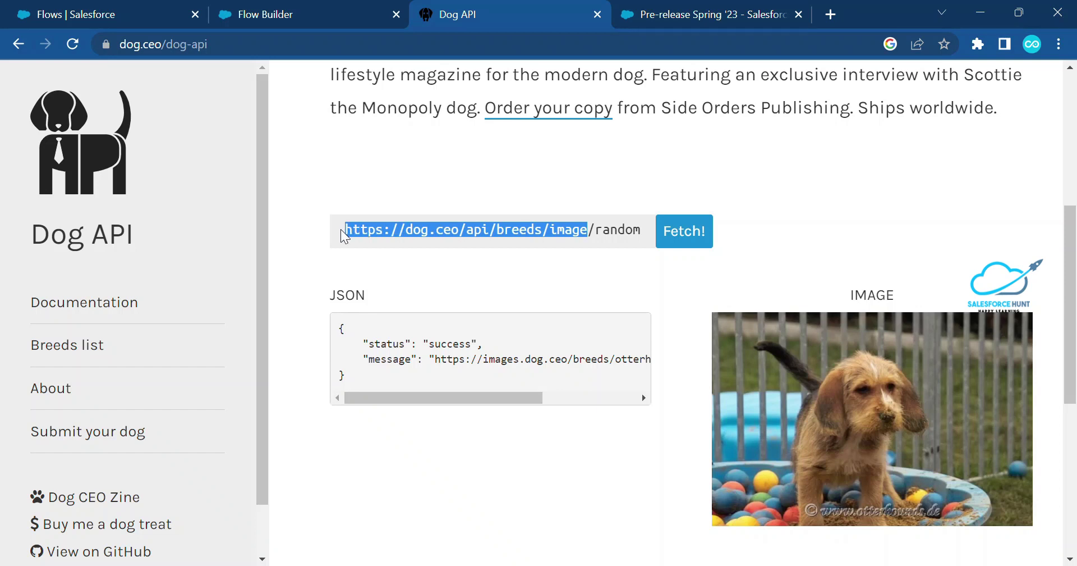
left_click(590, 228)
left_click_drag(591, 227, 644, 238)
key("ctrl+c")
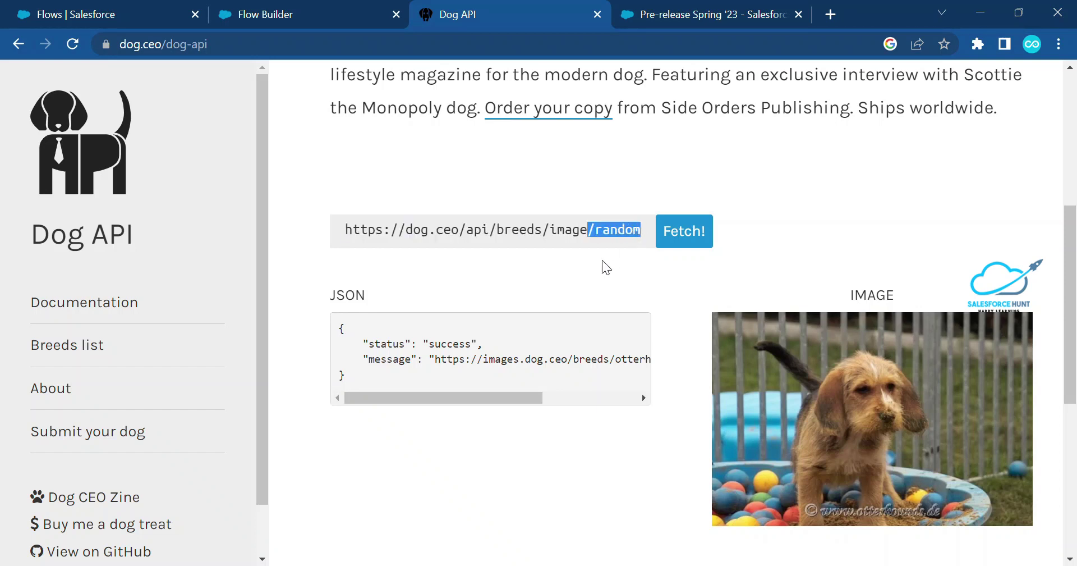
- Return to Flow Builder and paste /random as the callout's URL path
left_click(125, 15)
left_click(228, 17)
key("ctrl+v")
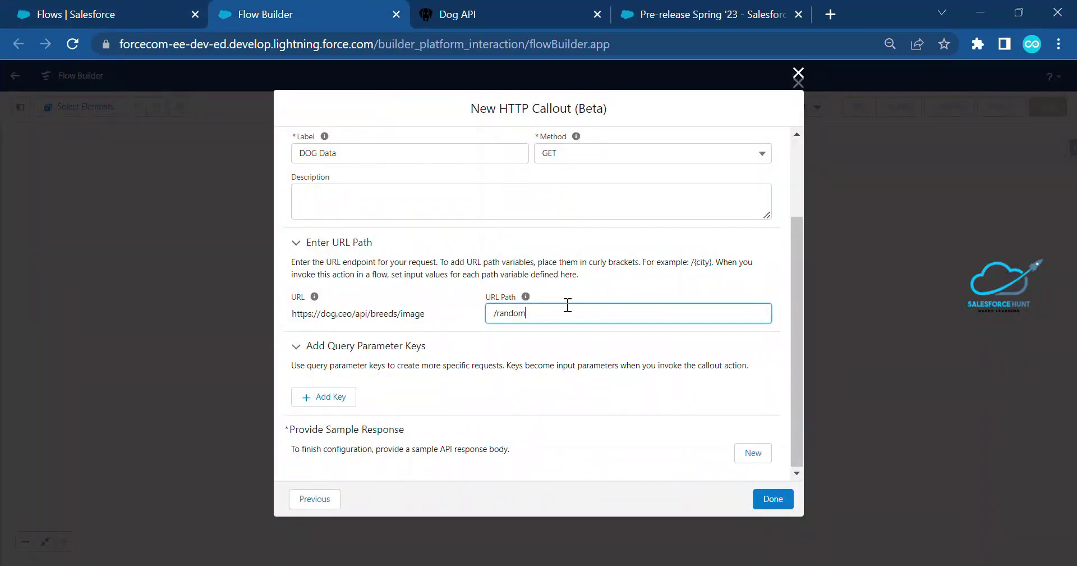
left_click(638, 292)
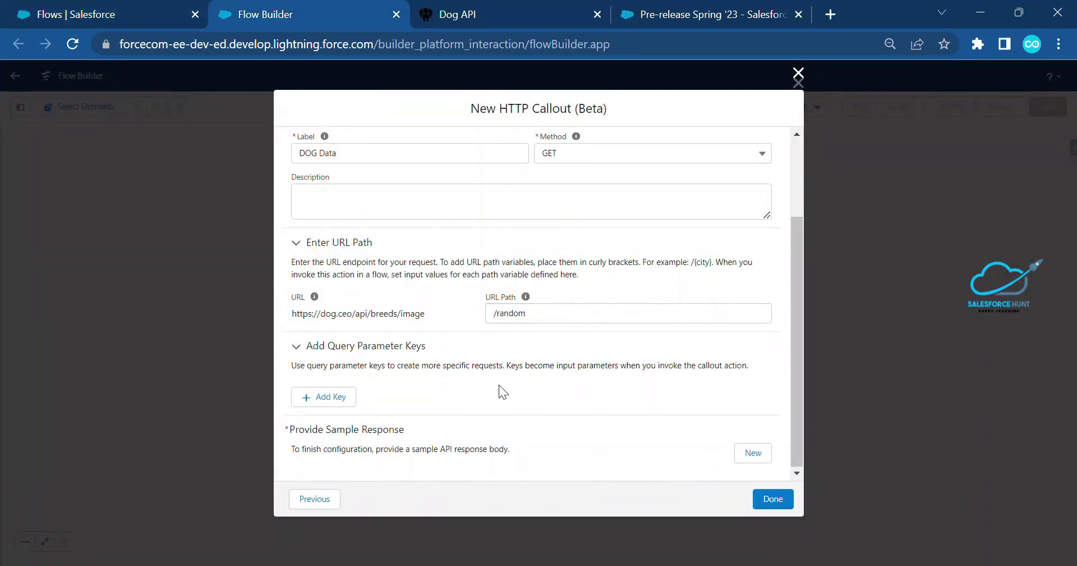
- Add a sample response by copying the JSON from the Dog API page into it, and review its data structure
left_click(749, 451)
left_click(401, 239)
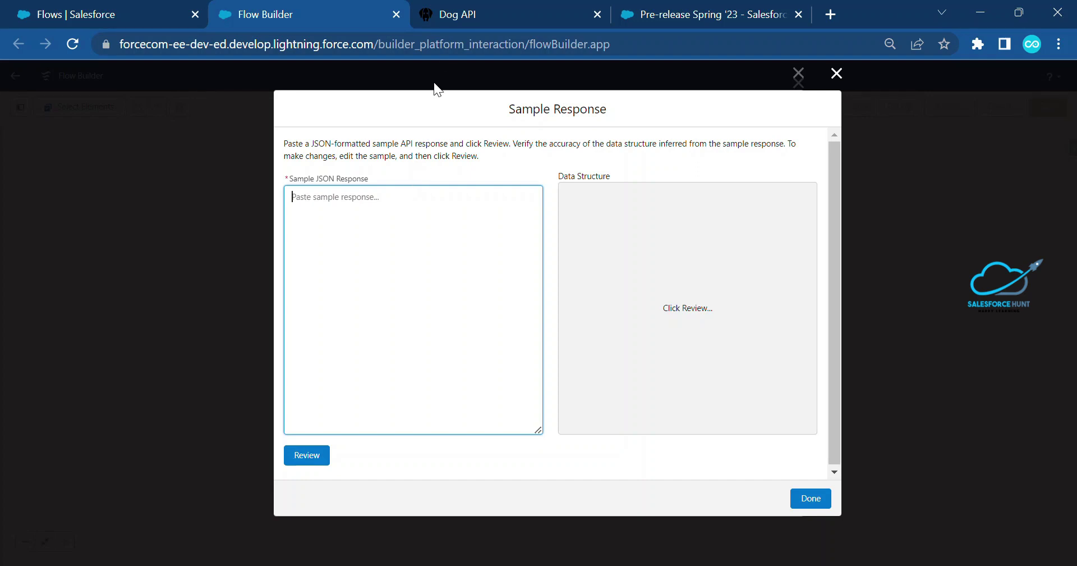
left_click(456, 19)
left_click_drag(362, 384, 335, 331)
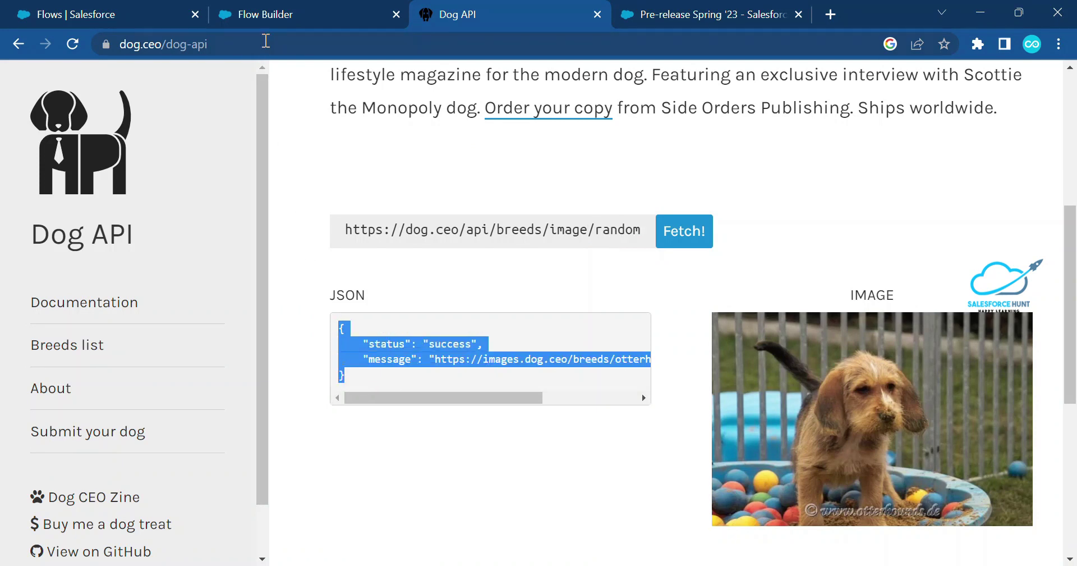
left_click(268, 16)
type("{     \"status\": \"success\",     \"message\": \"https://images.dog.ceo/breeds/otterhound/n02091635_2464.jpg\" }")
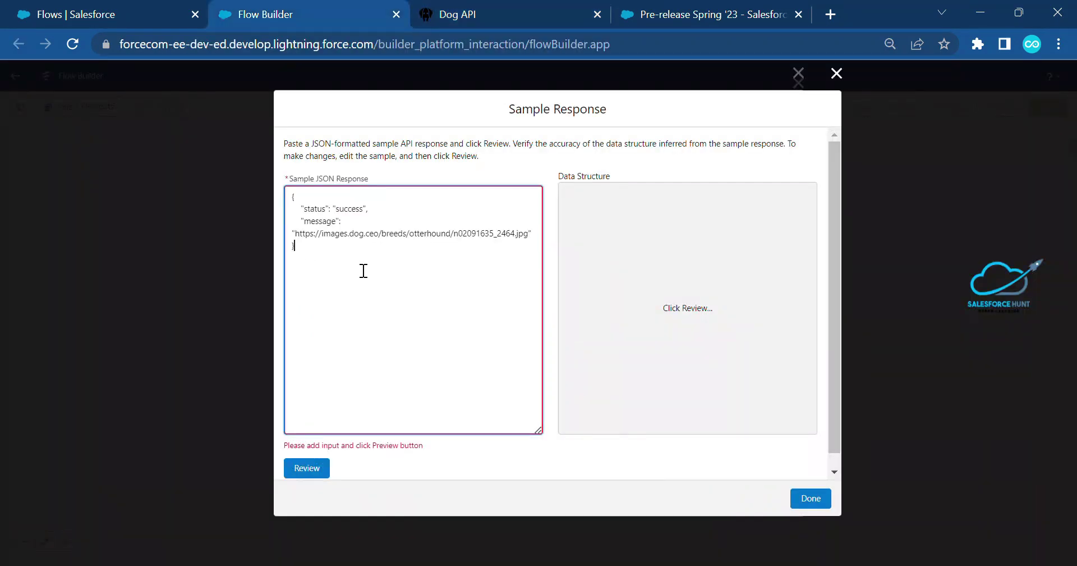
left_click(307, 466)
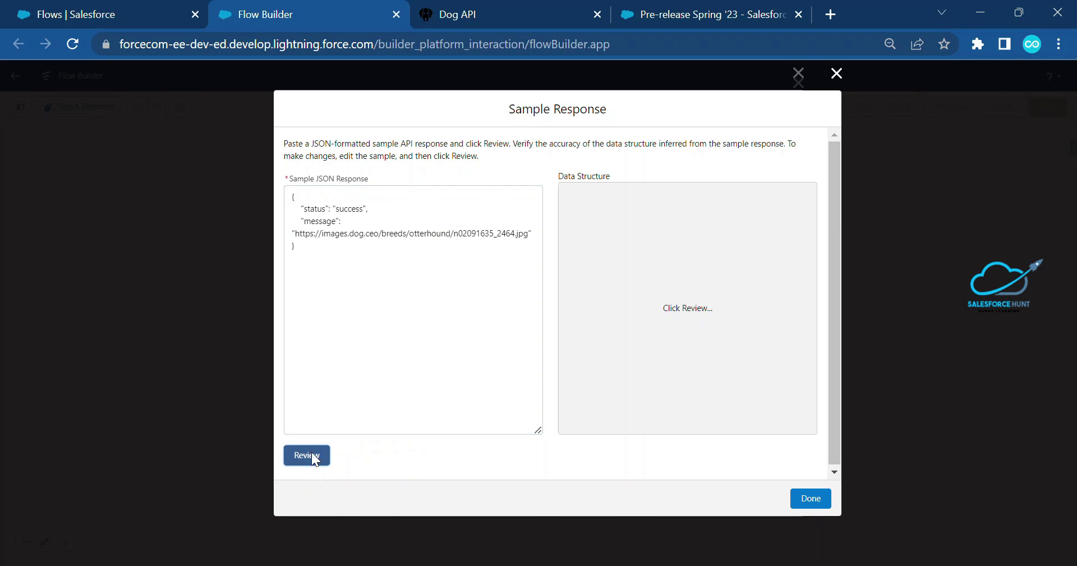
left_click(308, 454)
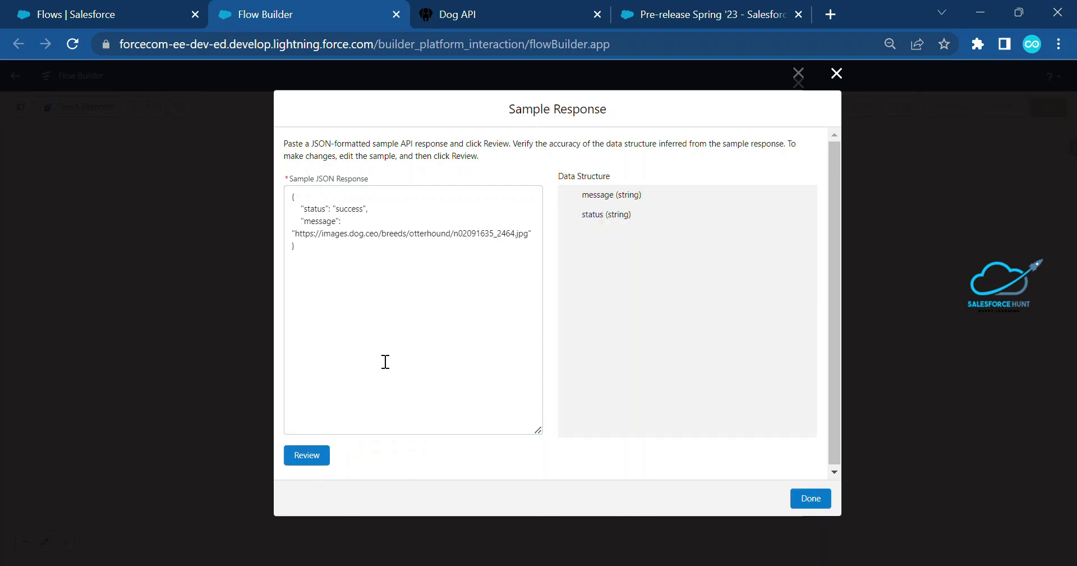
- Check the message and status fields of the data structure against the sample JSON and finish the sample response
left_click(587, 202)
left_click(610, 222)
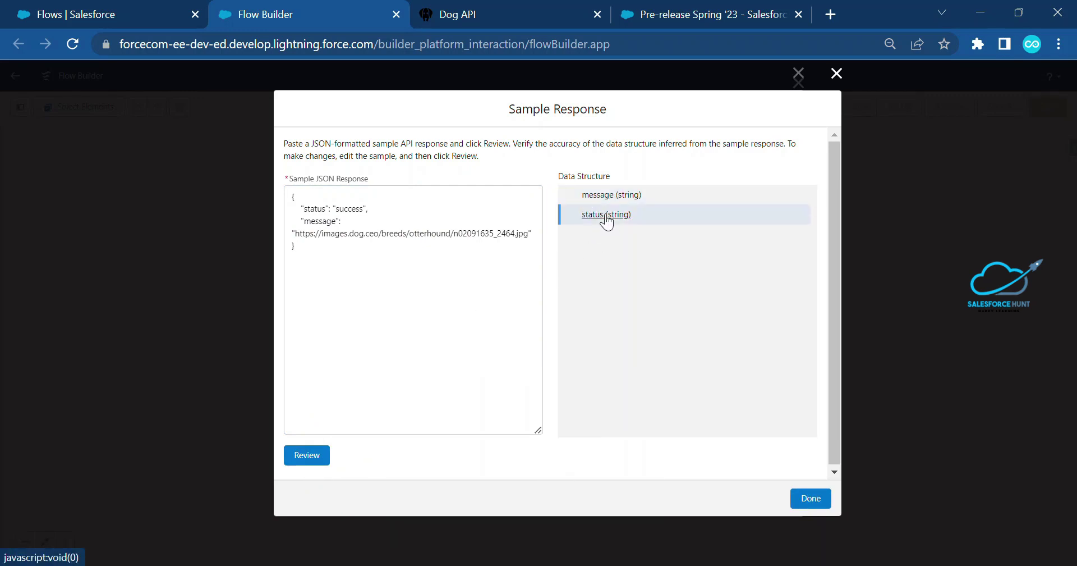
left_click(612, 199)
left_click(610, 219)
left_click(609, 197)
left_click(612, 218)
left_click(611, 200)
left_click_drag(304, 208, 325, 214)
left_click(297, 221)
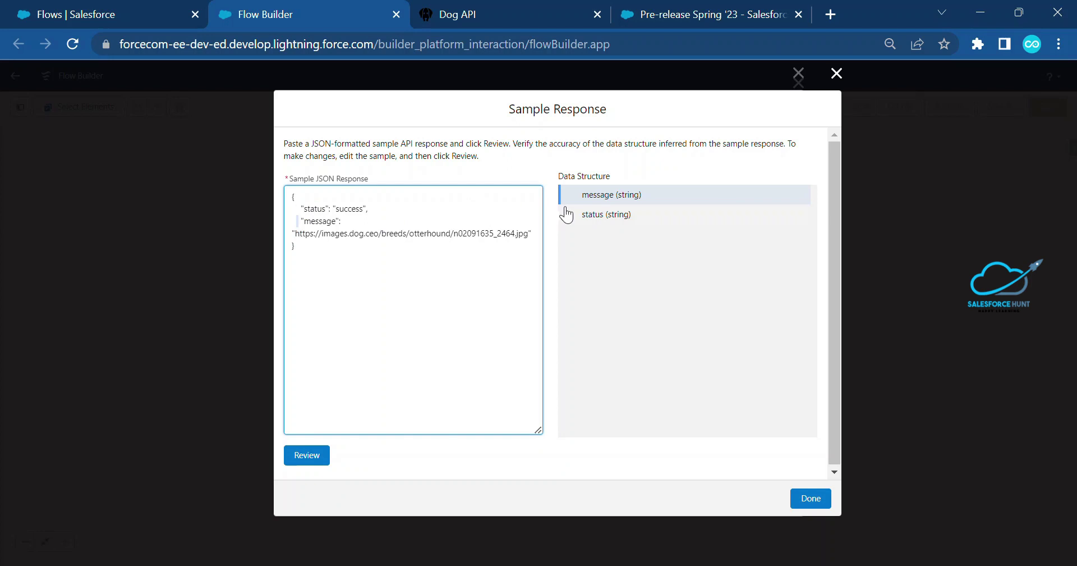
left_click(804, 493)
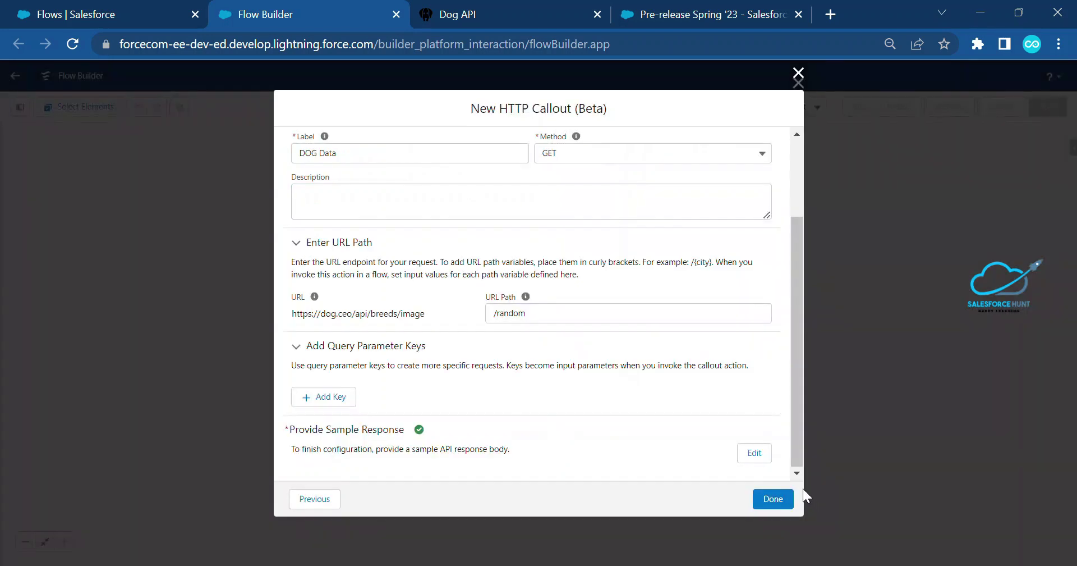
- Finish the HTTP callout and add its action to the flow with the label DOG API Callout
left_click(772, 497)
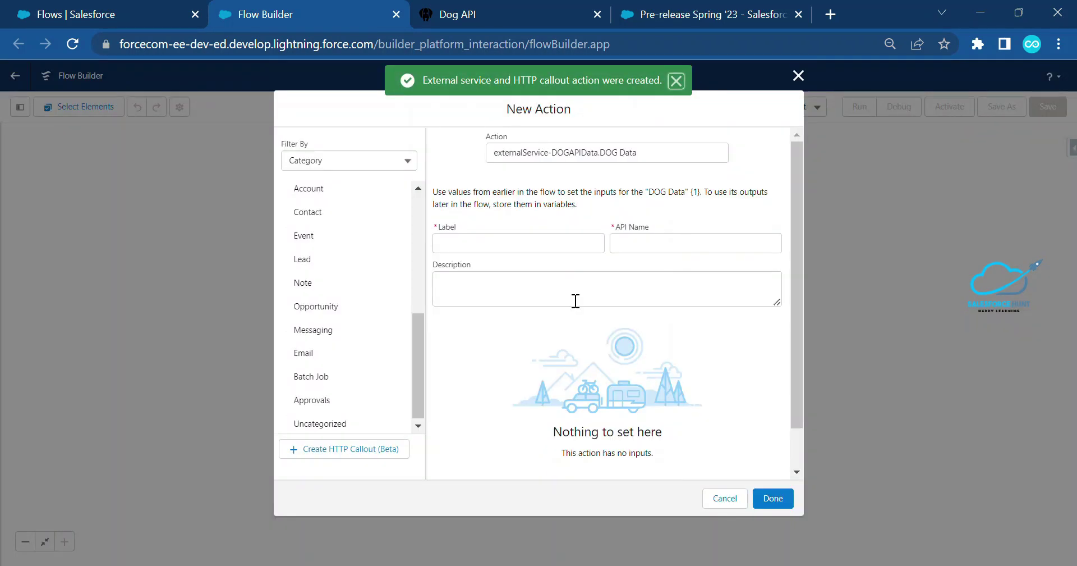
left_click(527, 246)
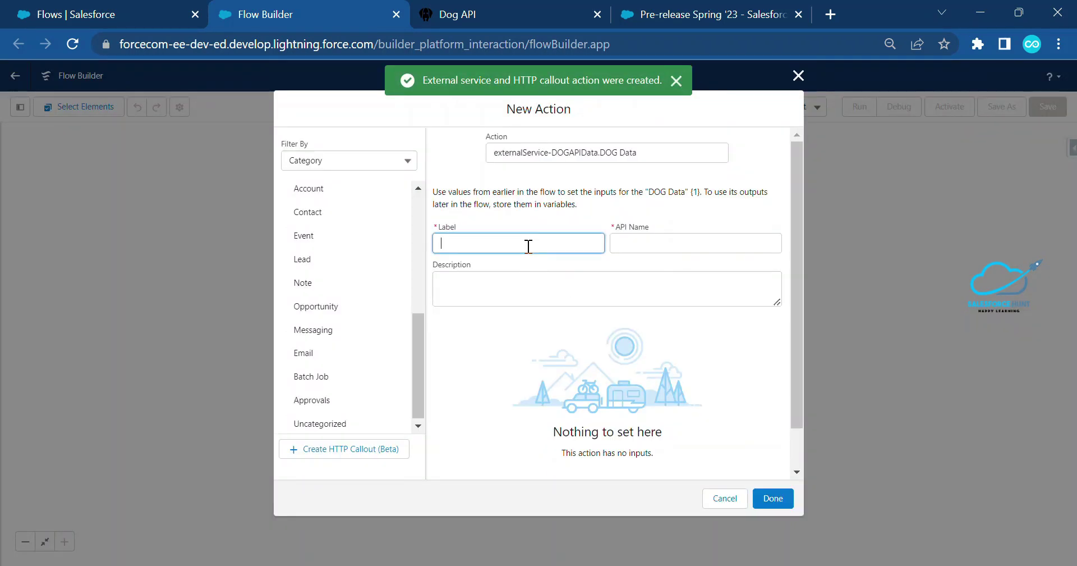
type("DOG API ")
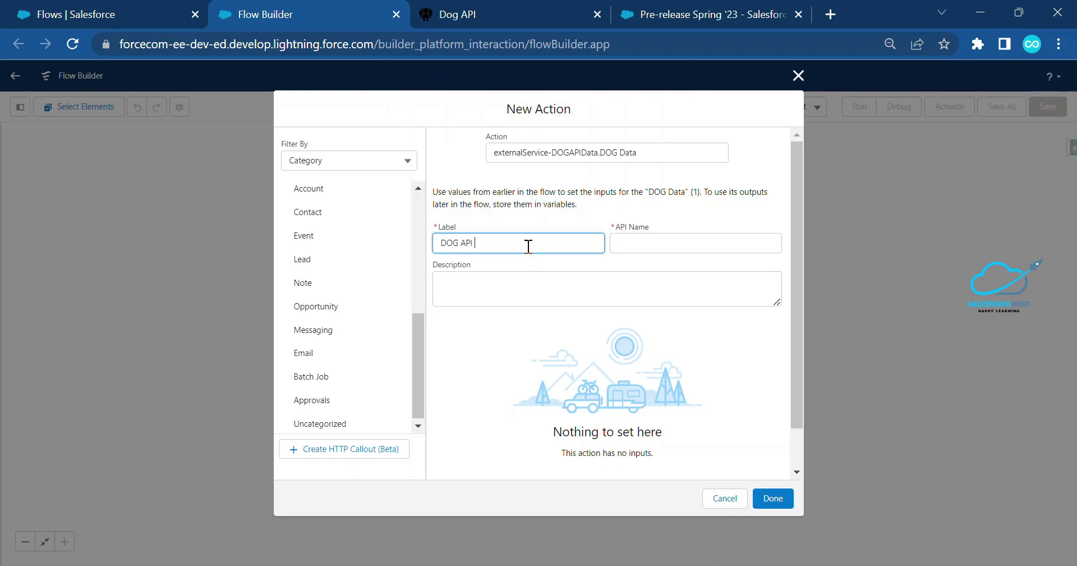
type("Callout")
key("Tab")
left_click(775, 500)
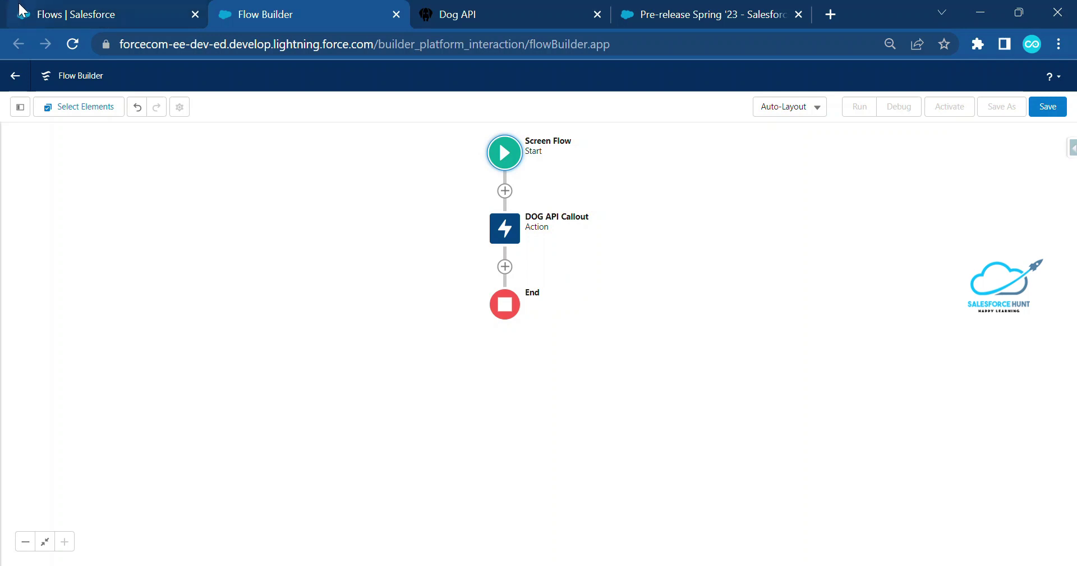
- Switch to the Salesforce Setup page and open the Developer Console in a maximized window
left_click(32, 16)
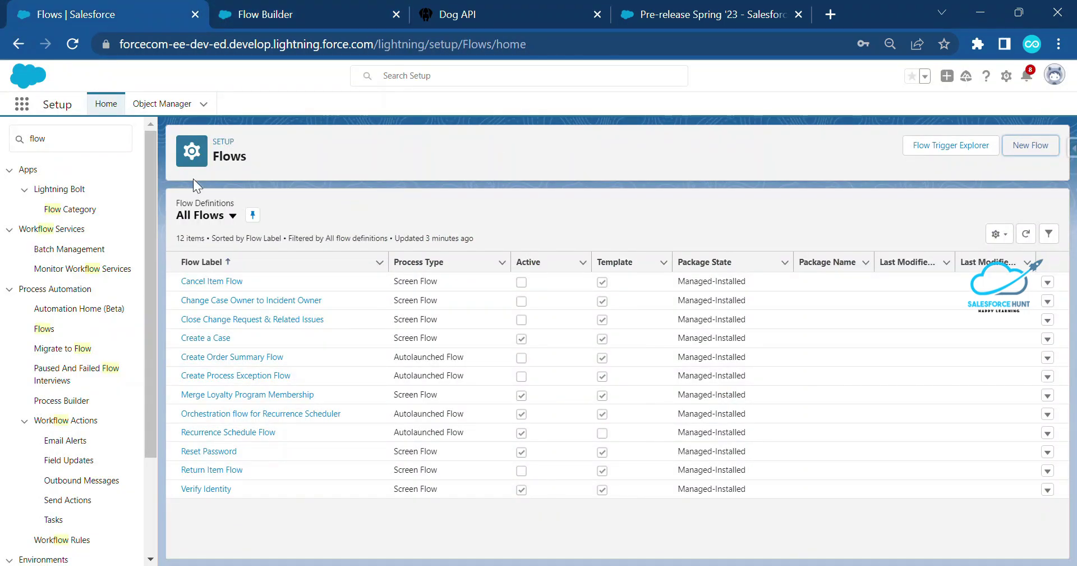
left_click(1006, 76)
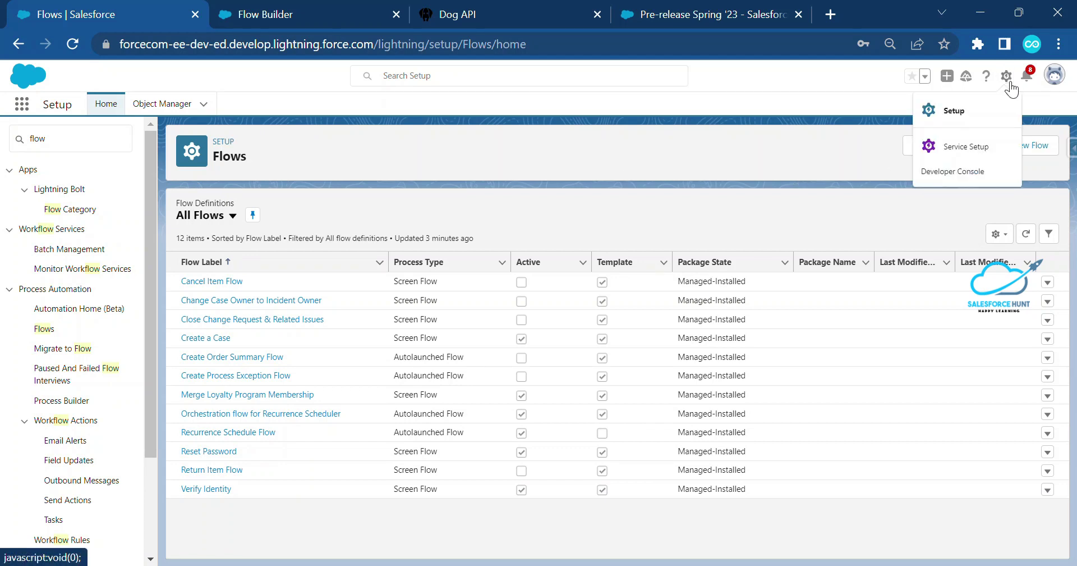
left_click(962, 174)
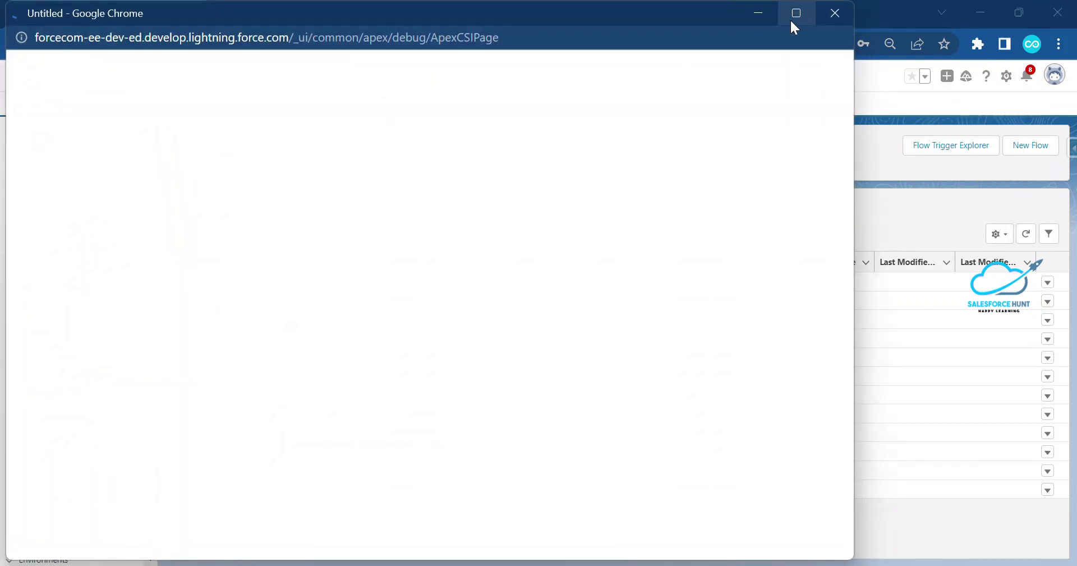
left_click(790, 19)
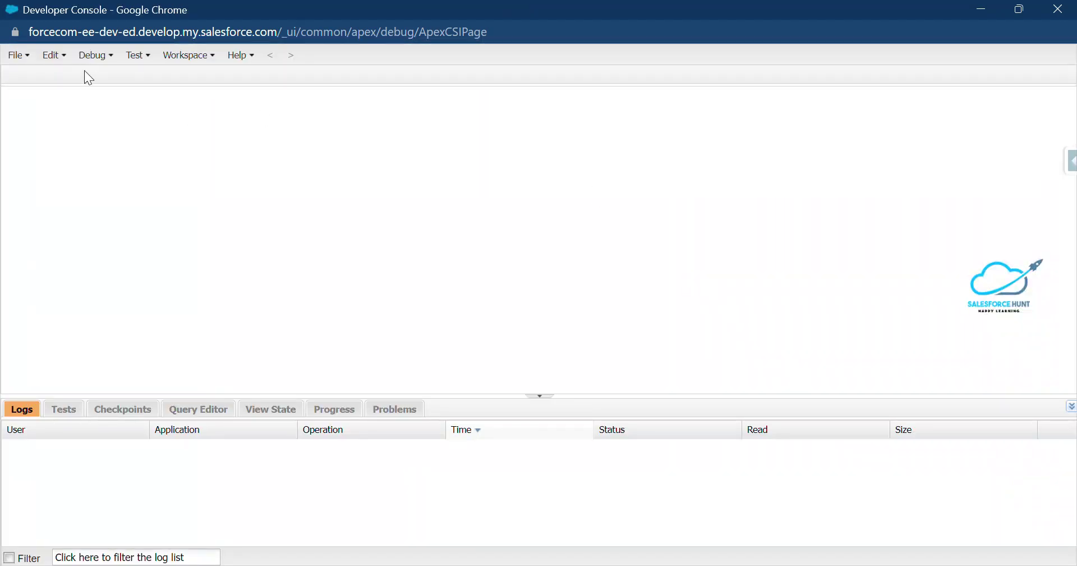
- Create the Lightning component DisplayImageViaURL for flow screens, with url, height, width and align String attributes and markup that displays the image
left_click(13, 56)
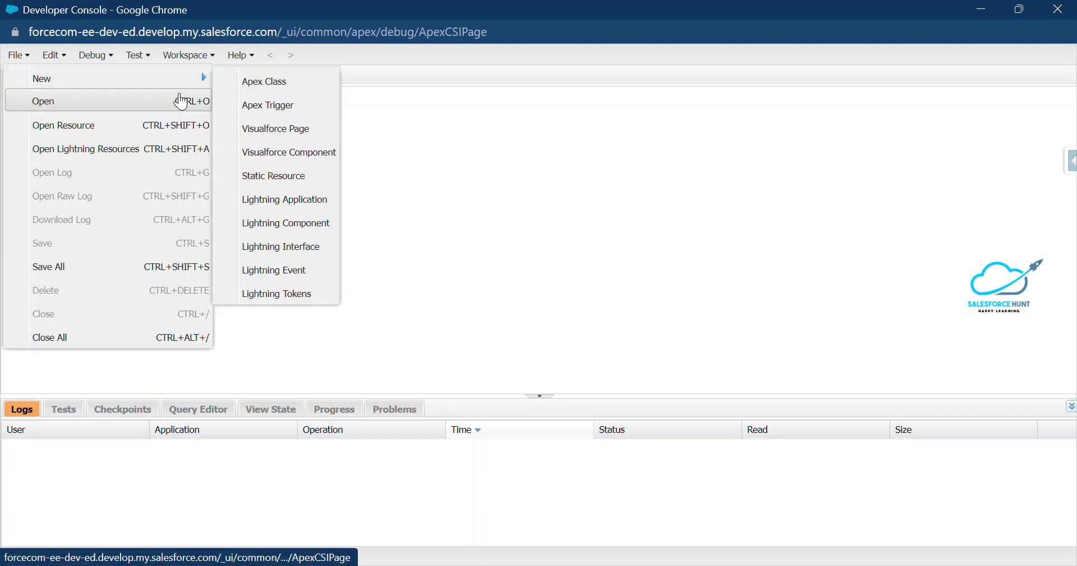
left_click(286, 223)
left_click(489, 173)
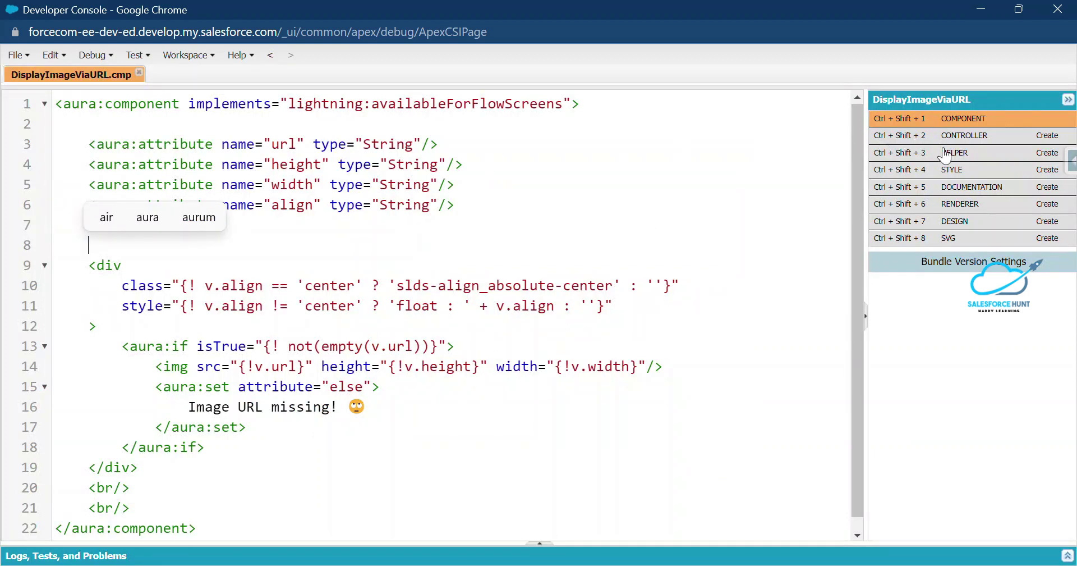
- Create the component's design resource and add a design:attribute named url with the label "Image URL"
left_click(963, 223)
left_click(393, 279)
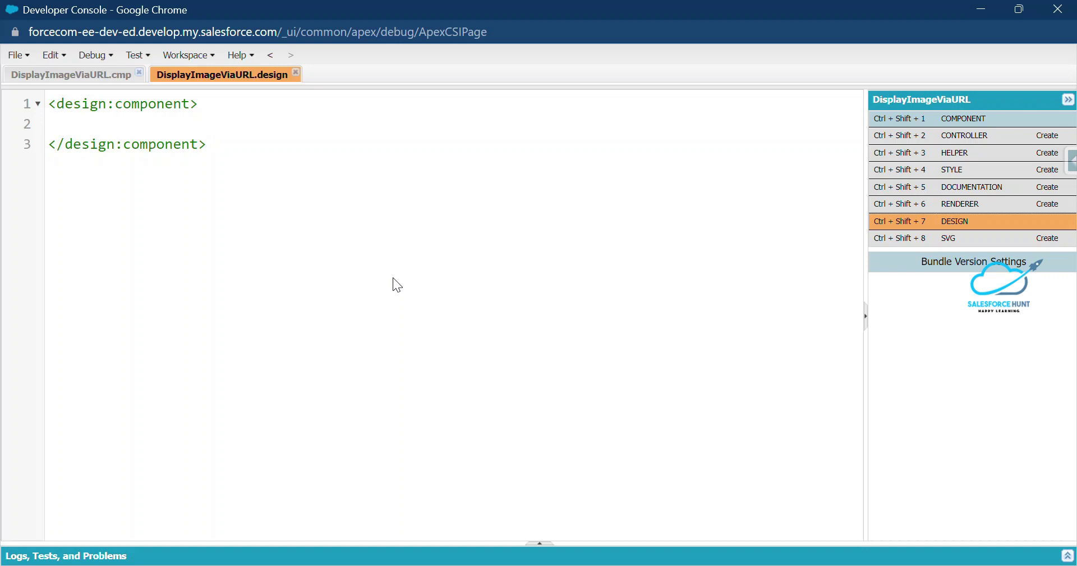
type("<des")
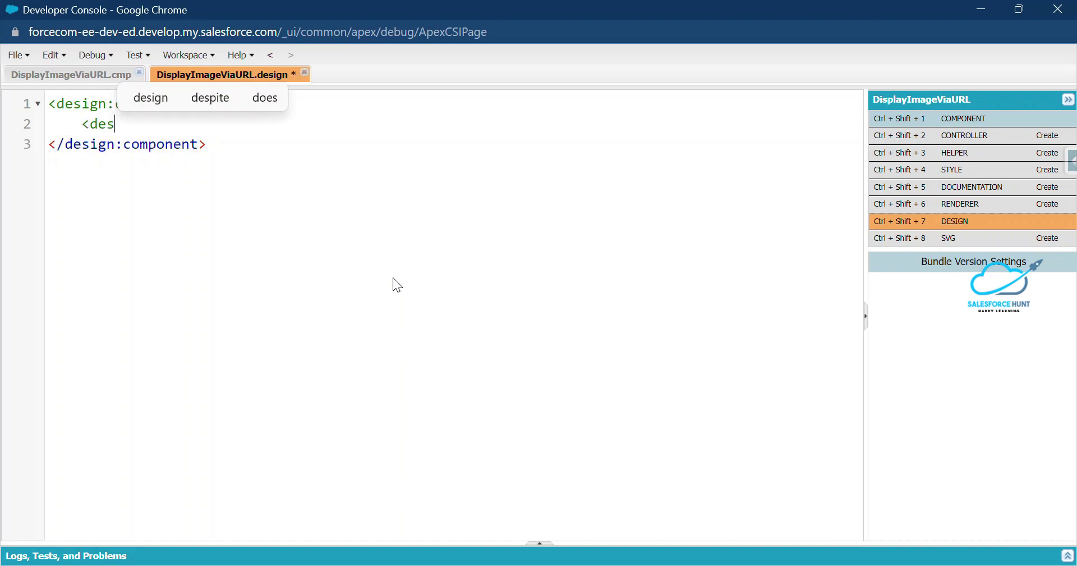
left_click(140, 93)
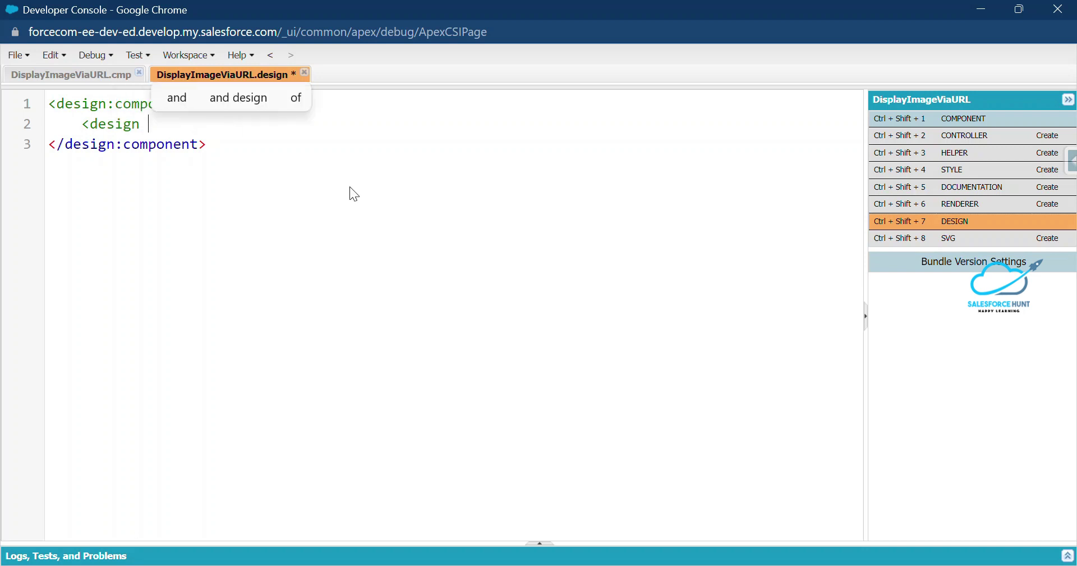
key("BackSpace")
type(":attribute")
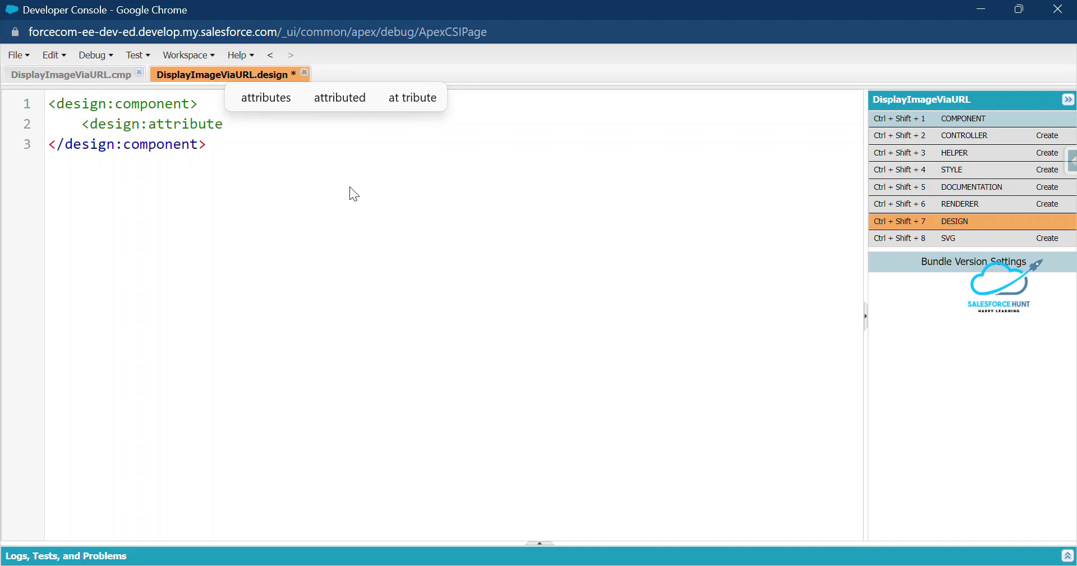
type(" name=\"")
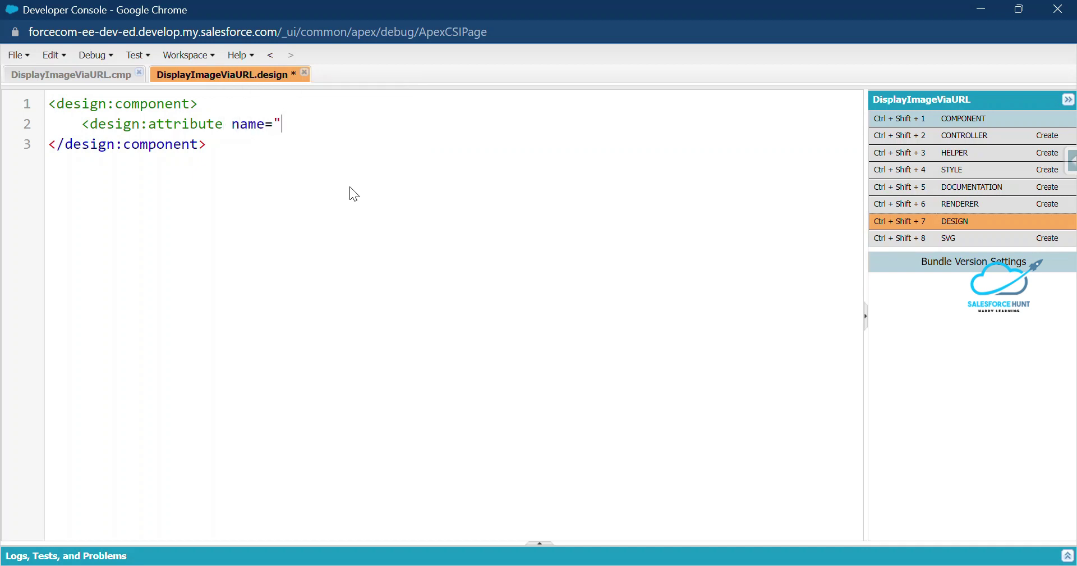
type("url\" label")
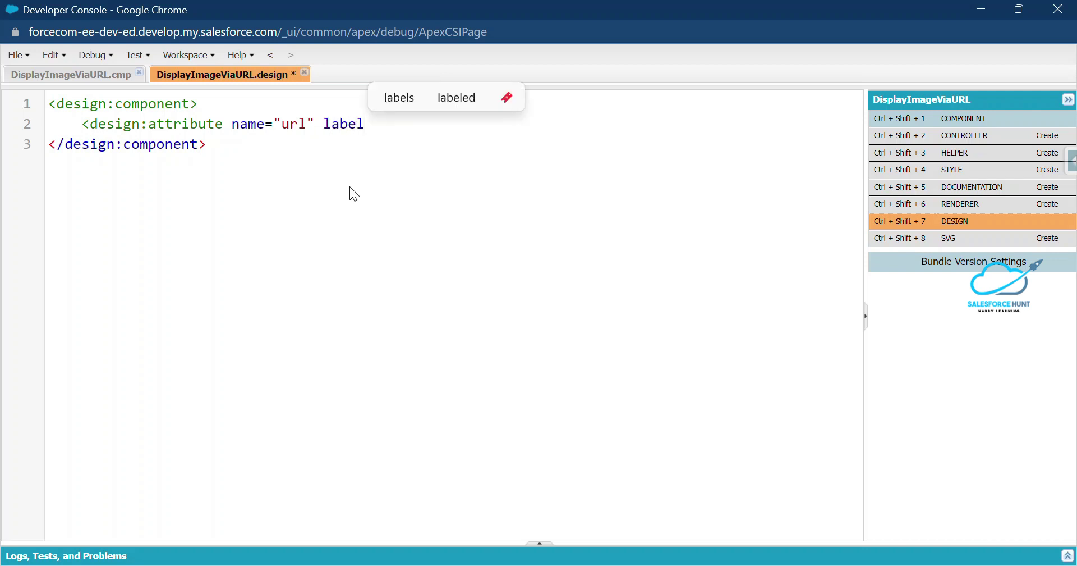
type("=\"Ima")
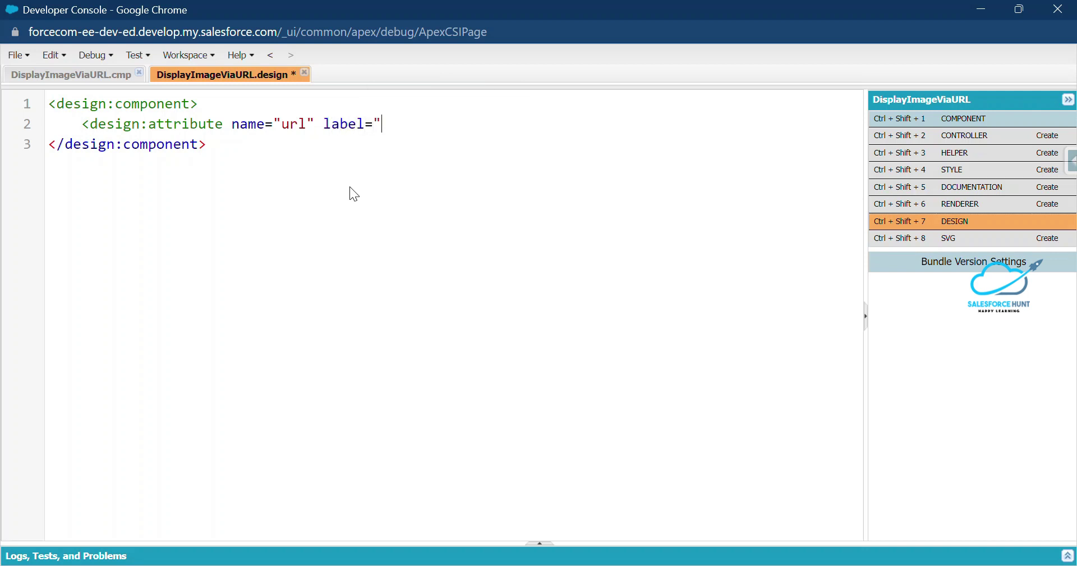
type("ge URL\"")
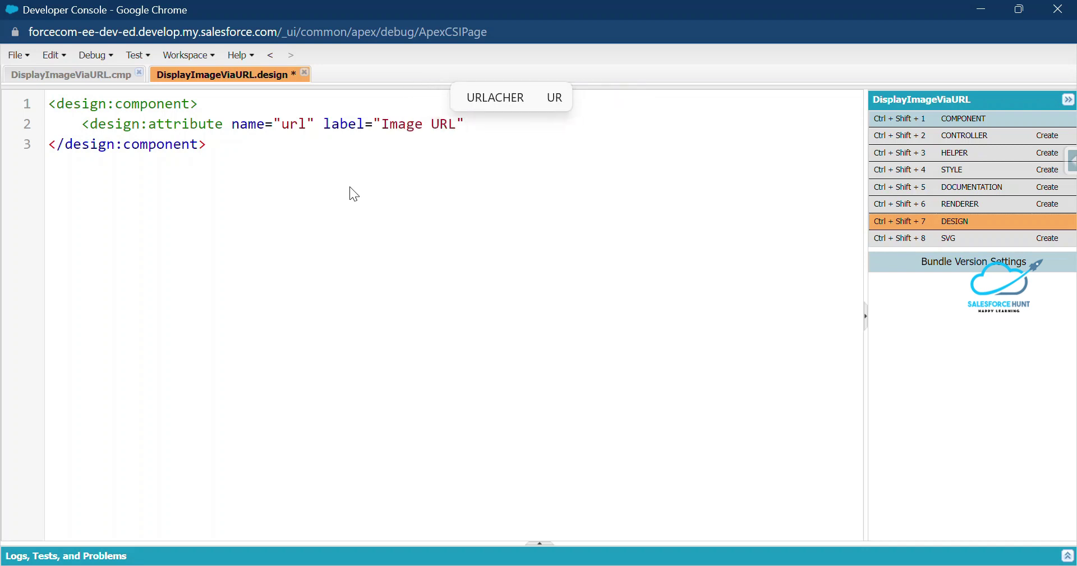
type("/>")
- Add a second design:attribute named height with the label "Height" below the url attribute
key("Return")
type("<design")
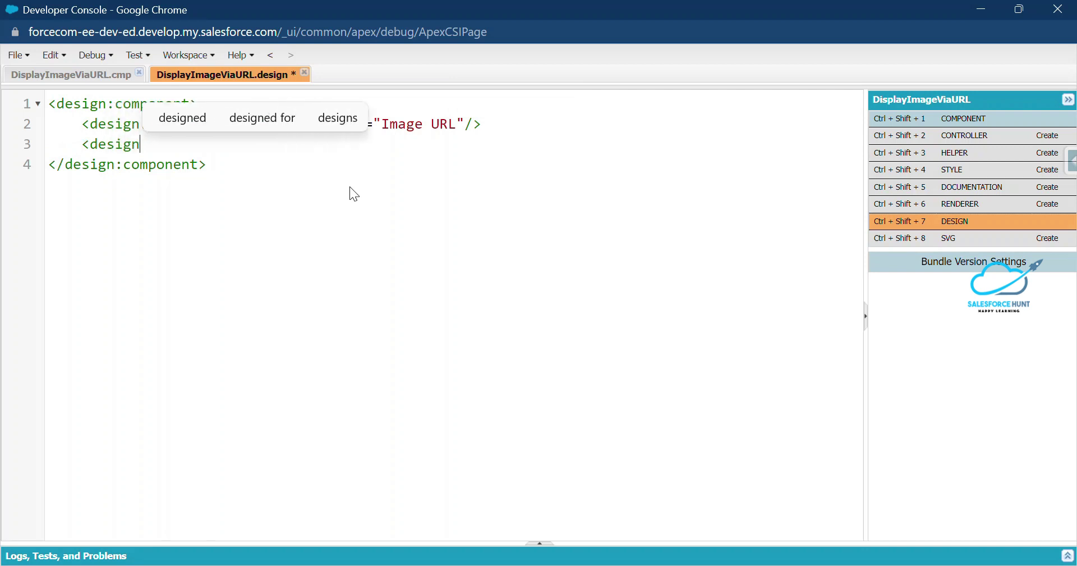
type(":attribut")
type("e name")
type("=\"\"")
type("height")
key("Right")
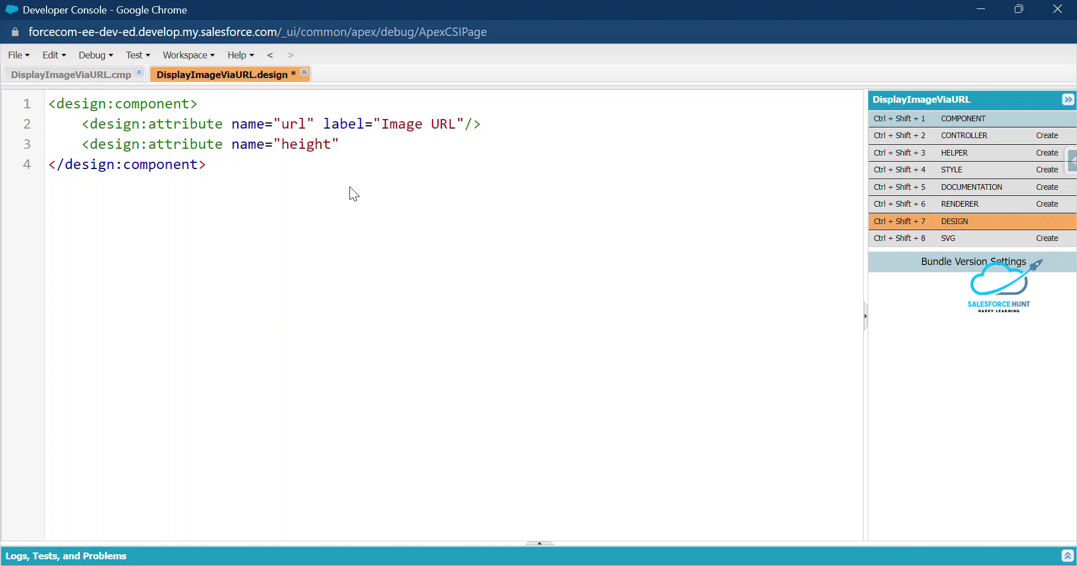
type("labe")
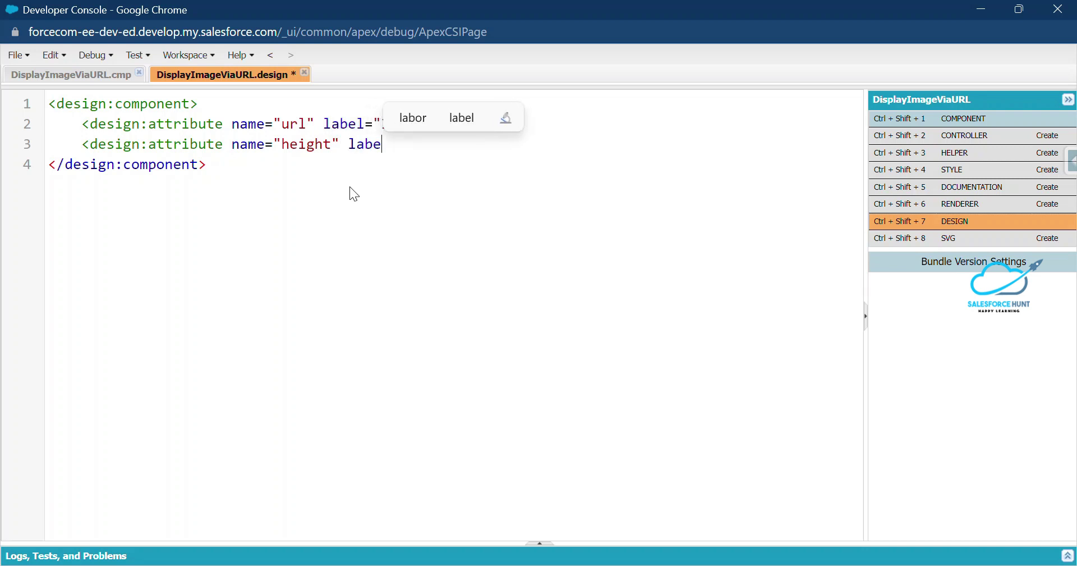
type("l=\"")
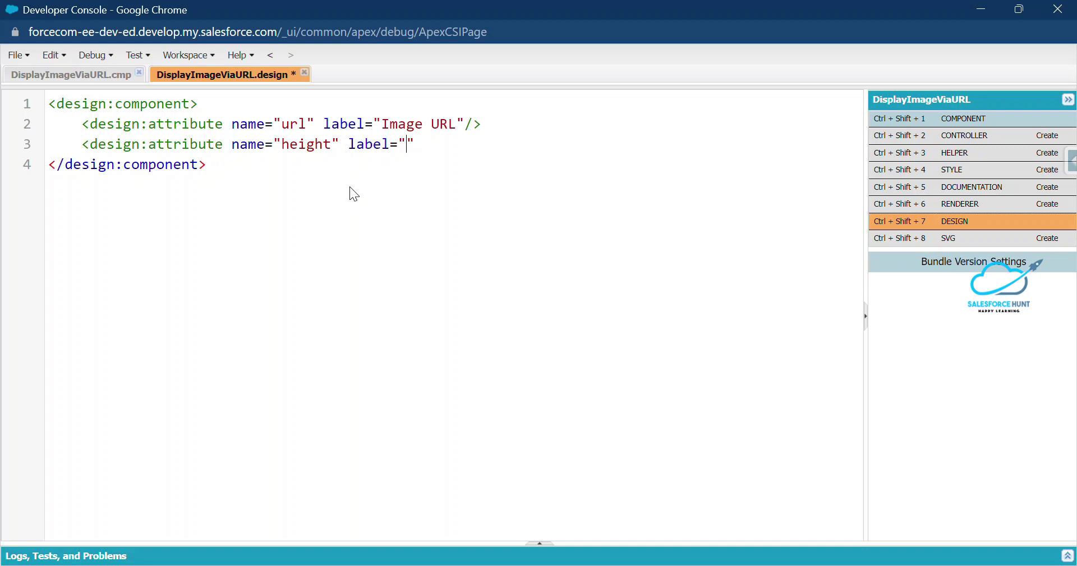
type("He")
key("BackSpace")
type("eight\"/>")
- Add a third design:attribute line with name="width" and lable="Width" below the height attribute
key("Return")
type("<a")
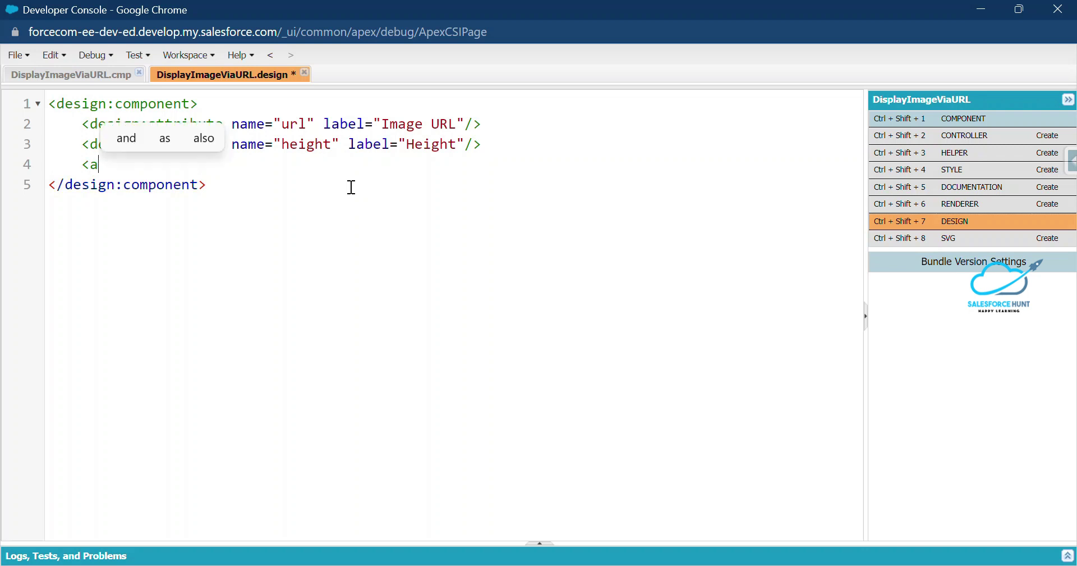
key("BackSpace")
type("de")
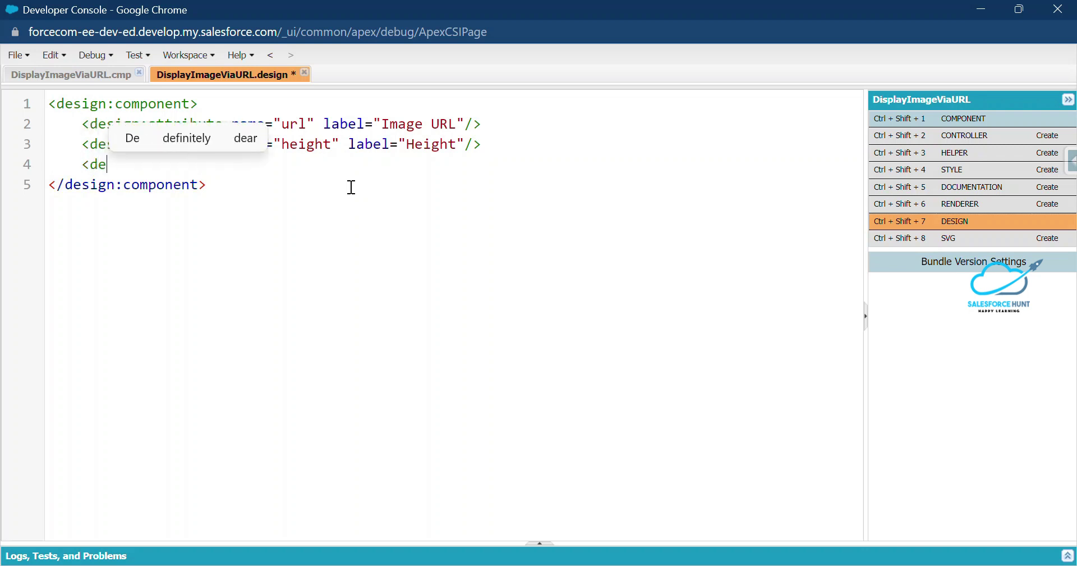
type("sign")
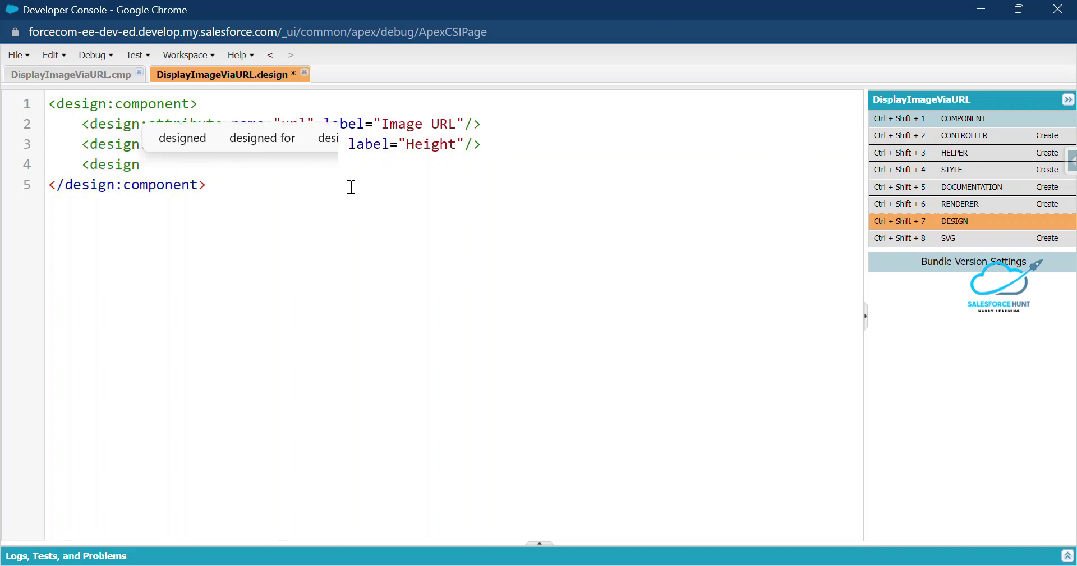
type(":att")
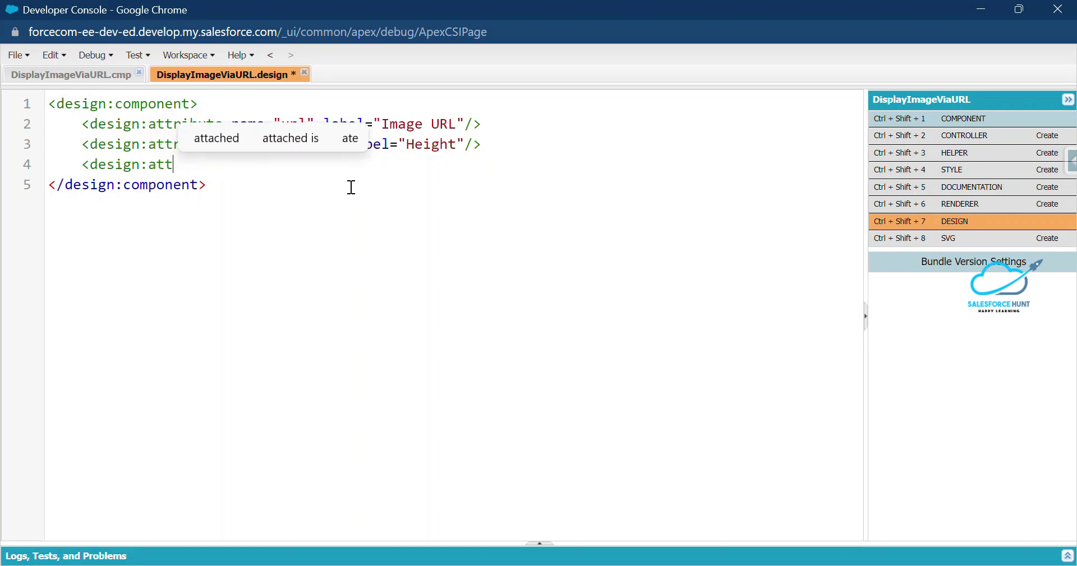
type("ribute n")
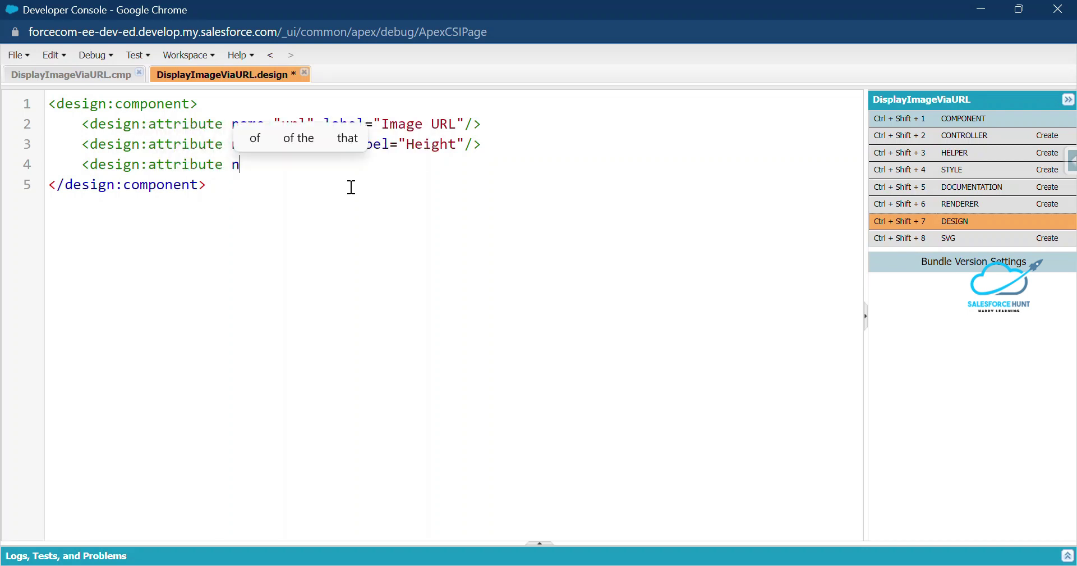
type("ame=\"")
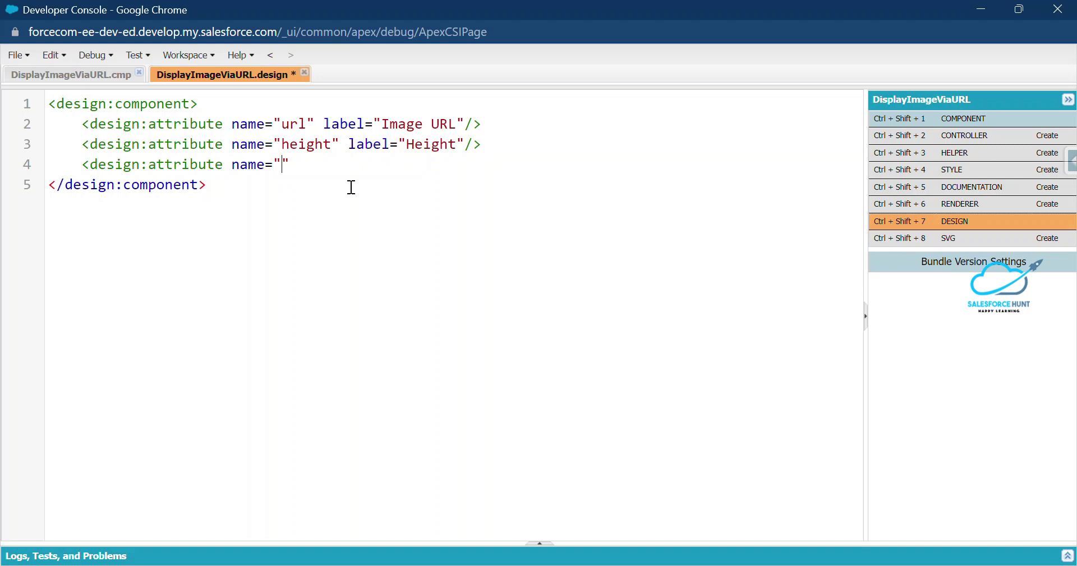
type("wid")
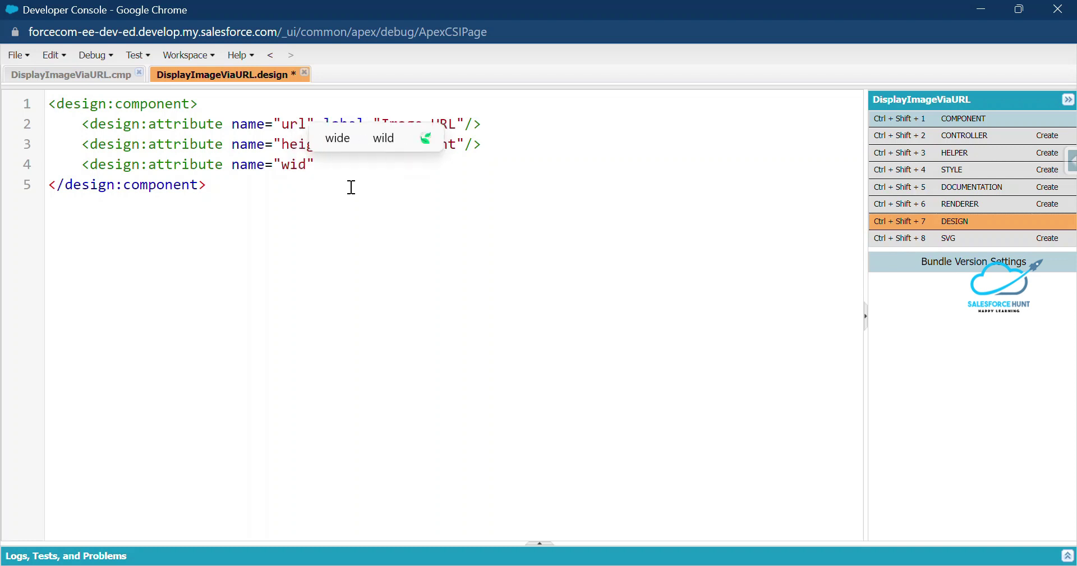
type("th\"")
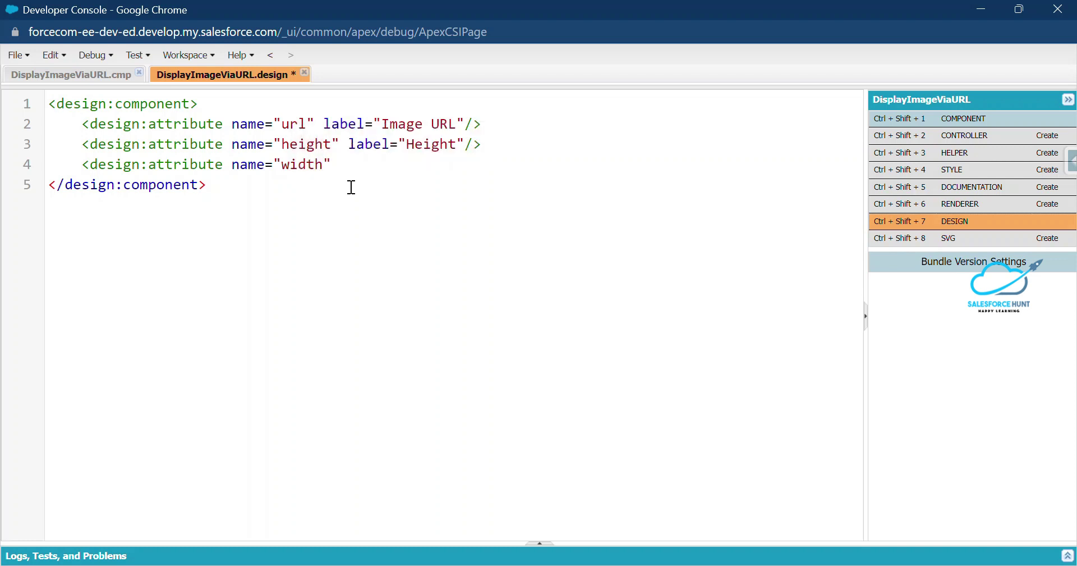
type(" lable=\"Widh")
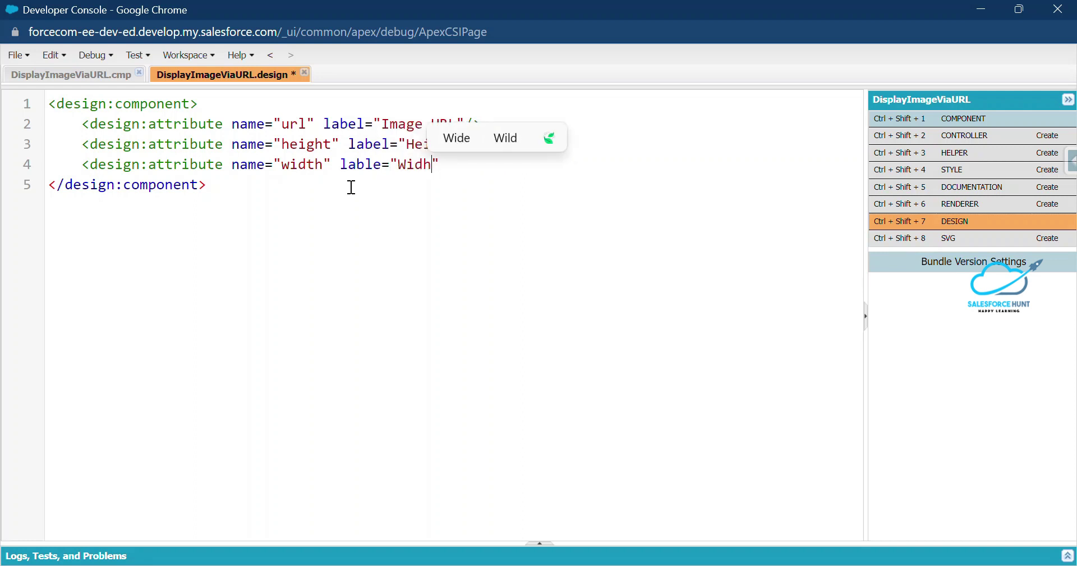
key("BackSpace")
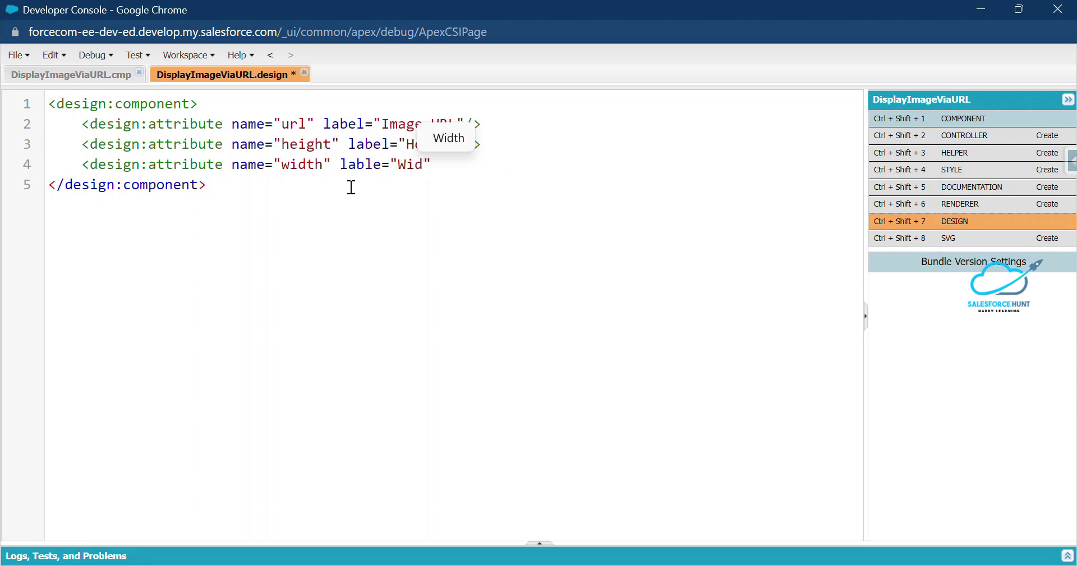
type("th\"")
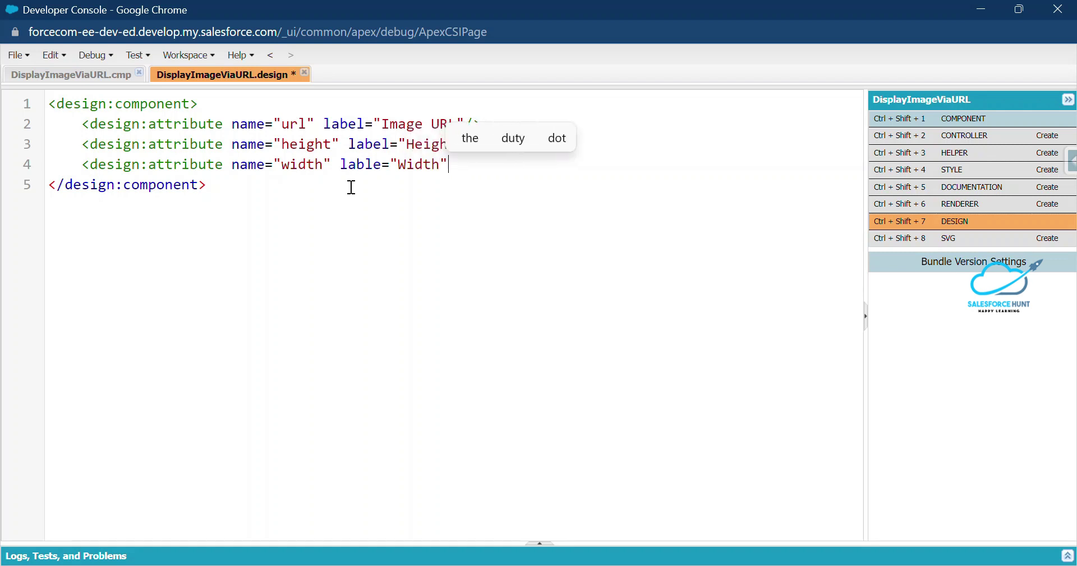
type("/>")
- Add a fourth design:attribute named align with the label "Align" below the width attribute and try to save the design resource
key("Return")
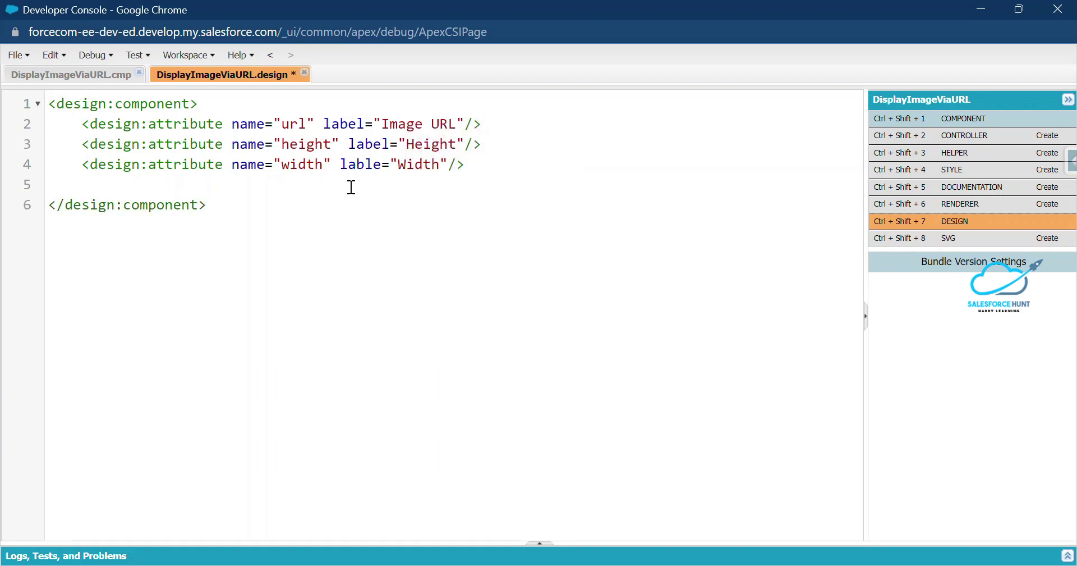
type("<desing")
key("BackSpace")
key("BackSpace")
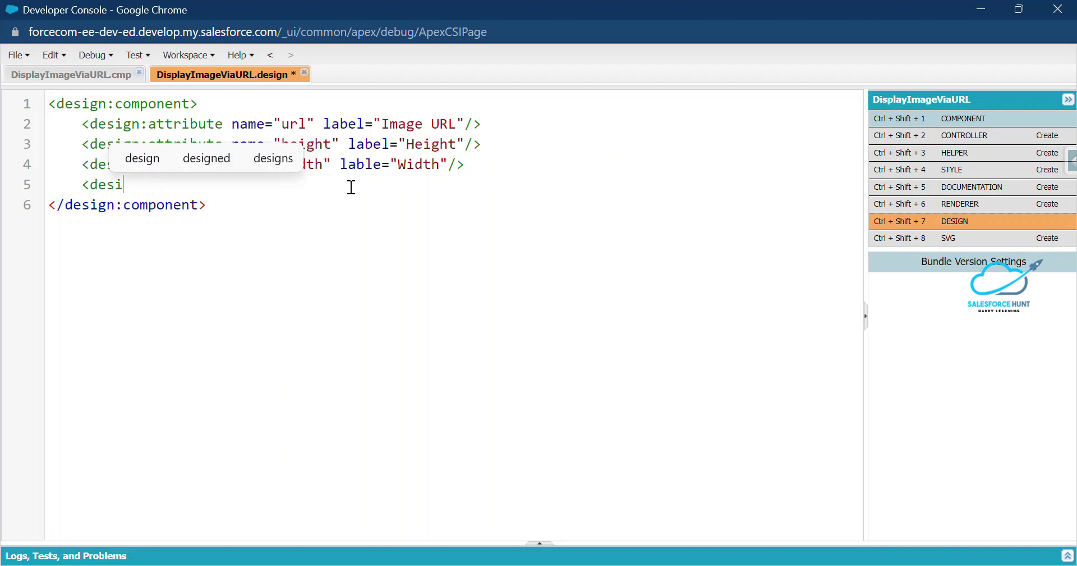
type("gn:a")
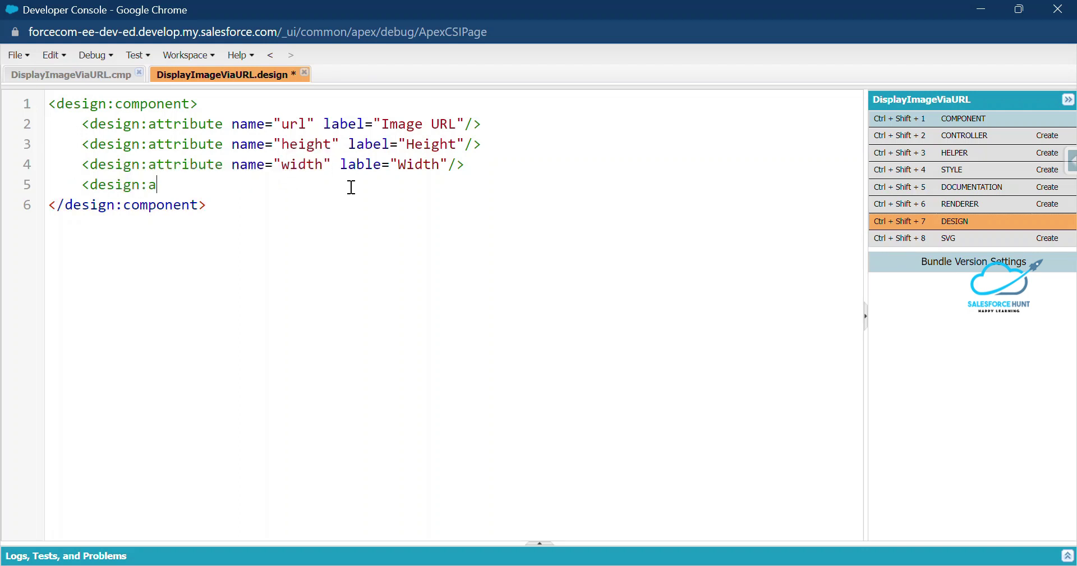
type("ttribute nam")
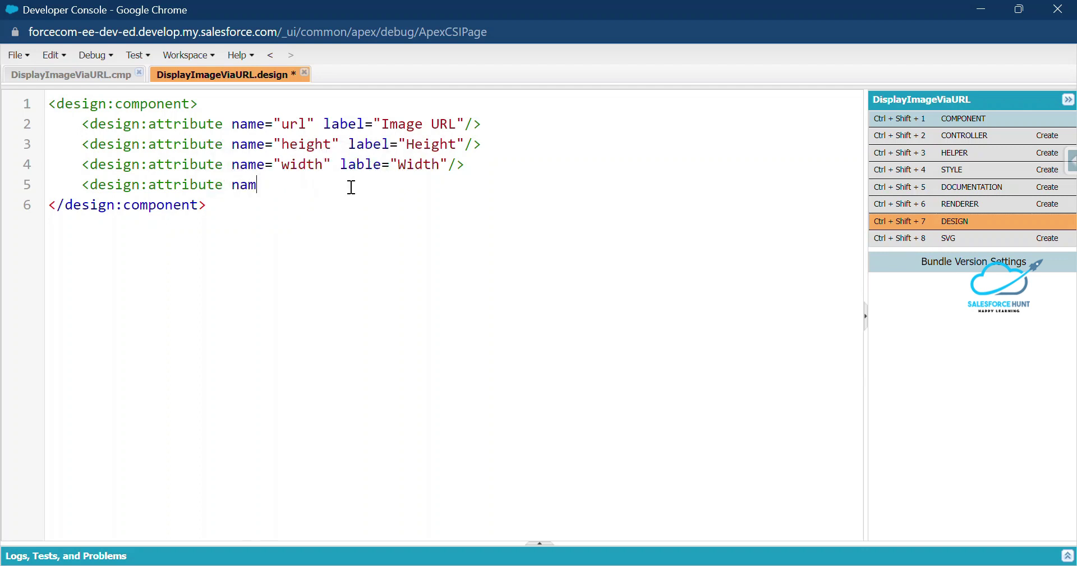
type("e=\"alignn")
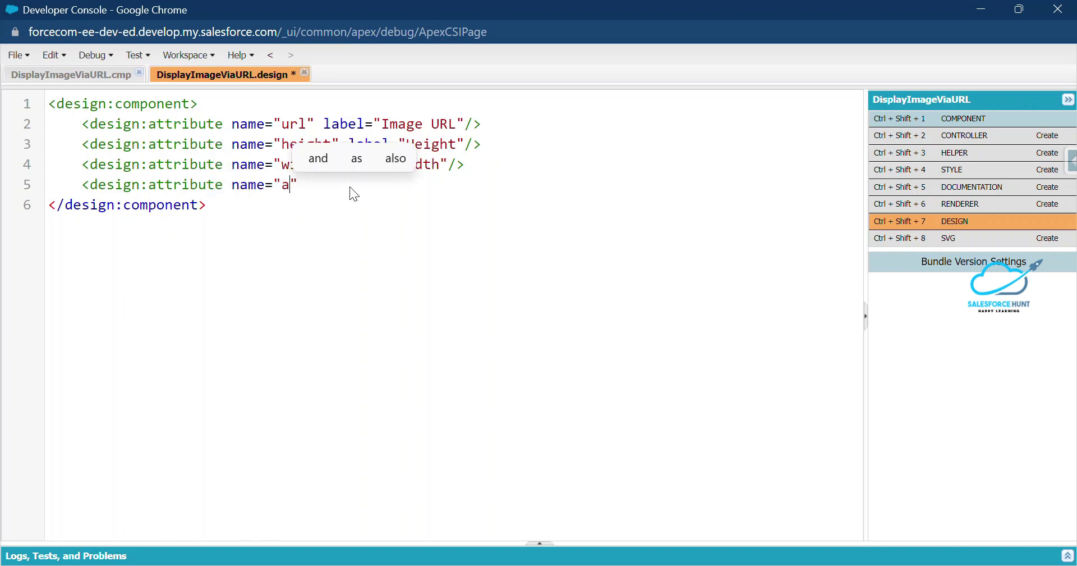
key("BackSpace")
type("\"")
type(" lab")
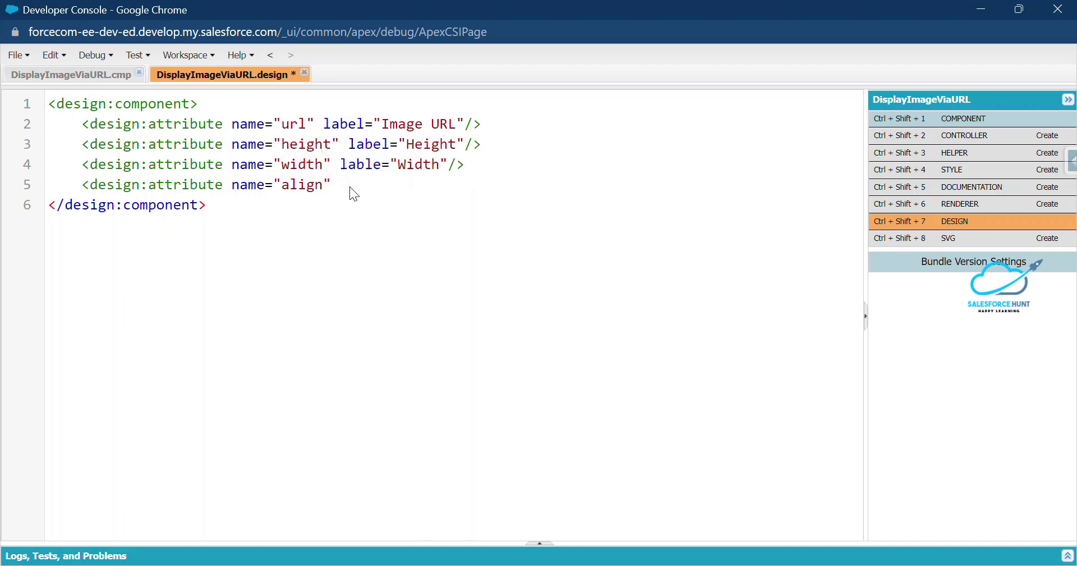
type("el=\"\"Align\"")
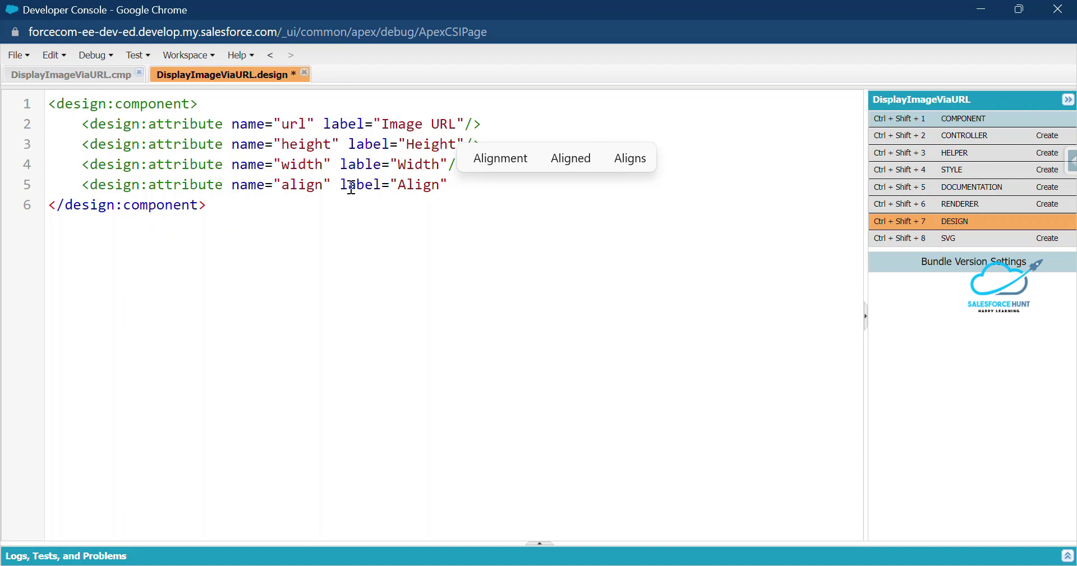
type("/>")
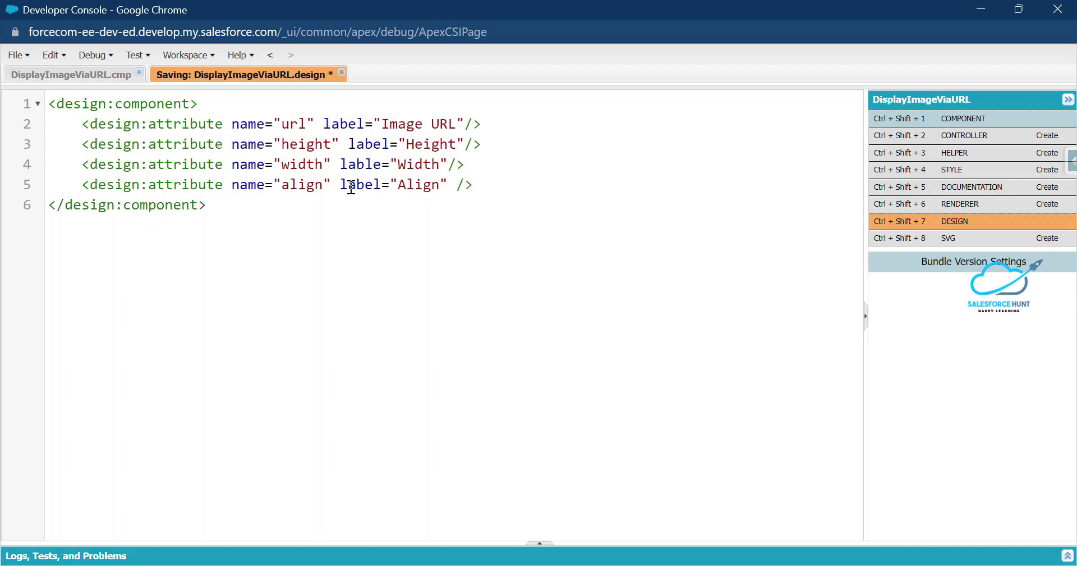
key("ctrl+s")
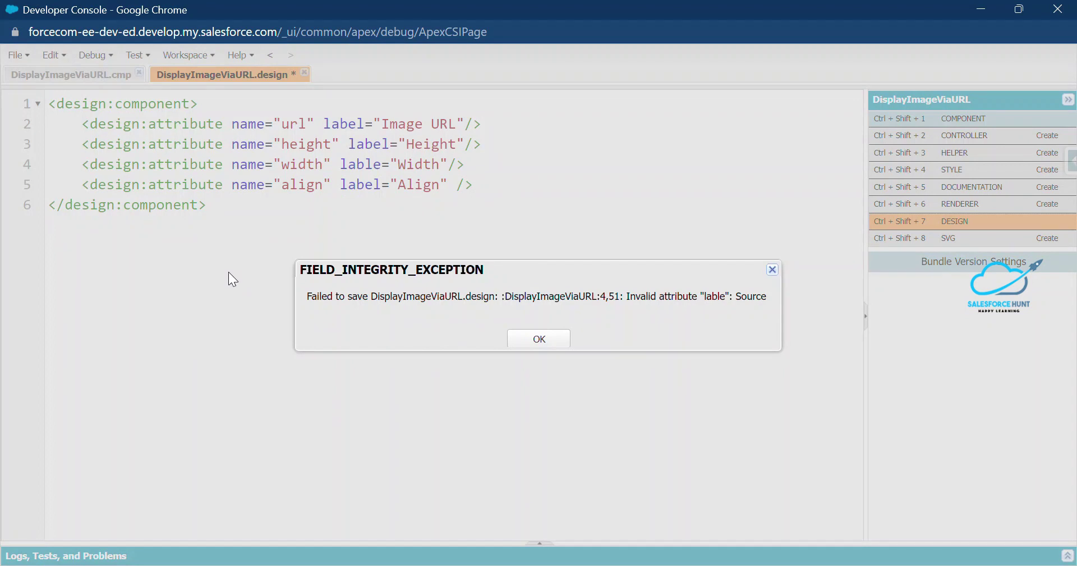
left_click(532, 335)
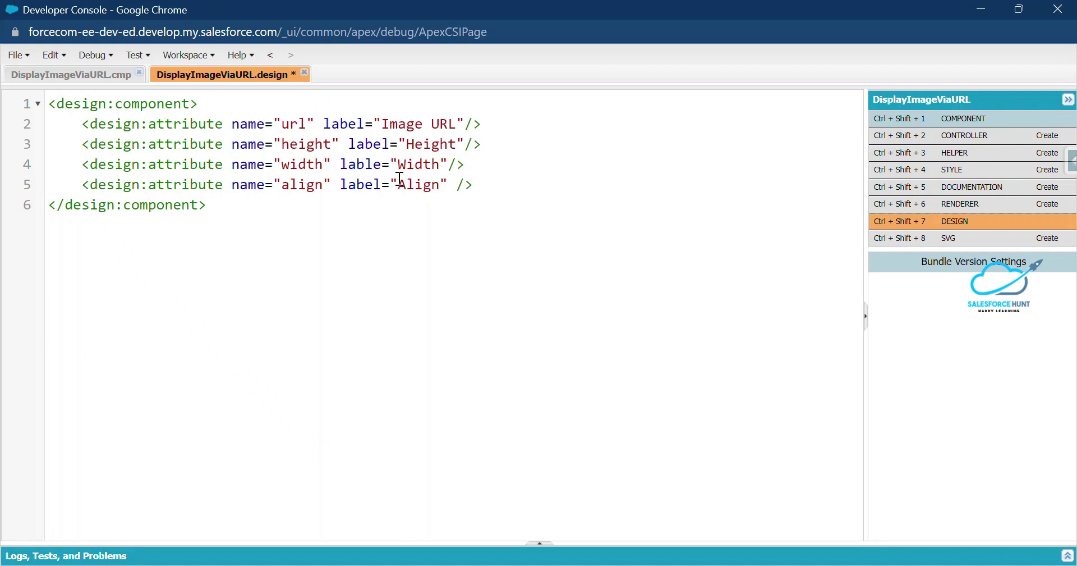
- Correct the misspelled "lable" to "label" in the width attribute and save the design resource
left_click(366, 165)
key("Delete")
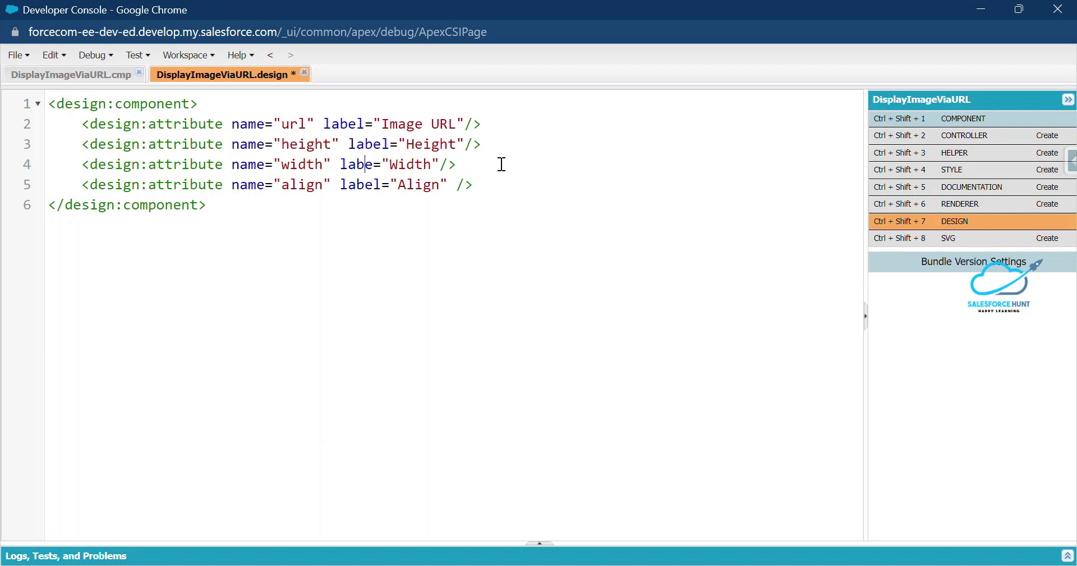
key("Right")
type("l")
key("ctrl+s")
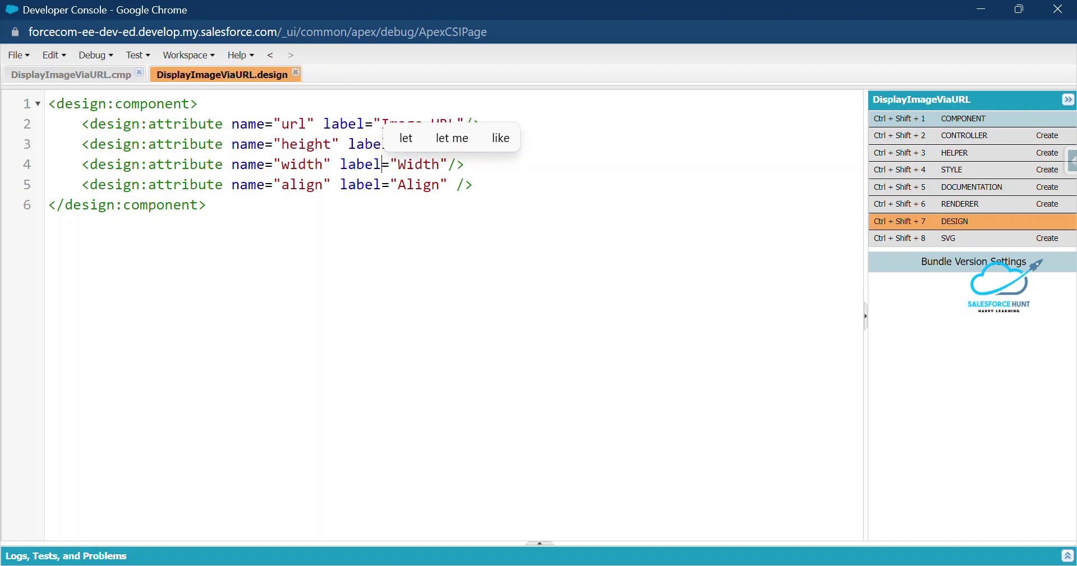
- Switch to Flow Builder and save the screen flow with the label "Dog API Callout FLOW"
mouse_move(316, 480)
left_click(342, 493)
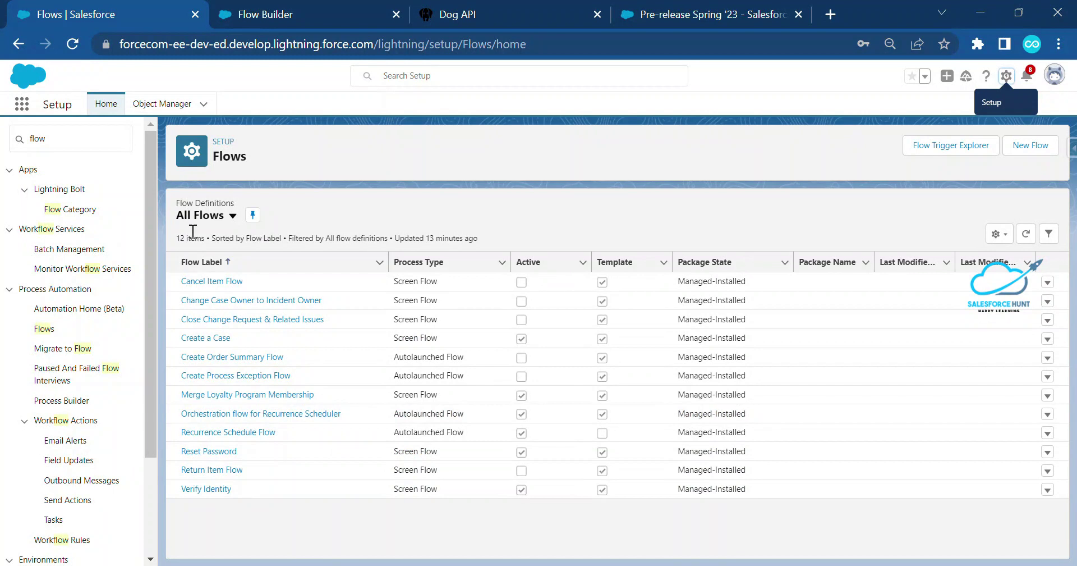
left_click(331, 15)
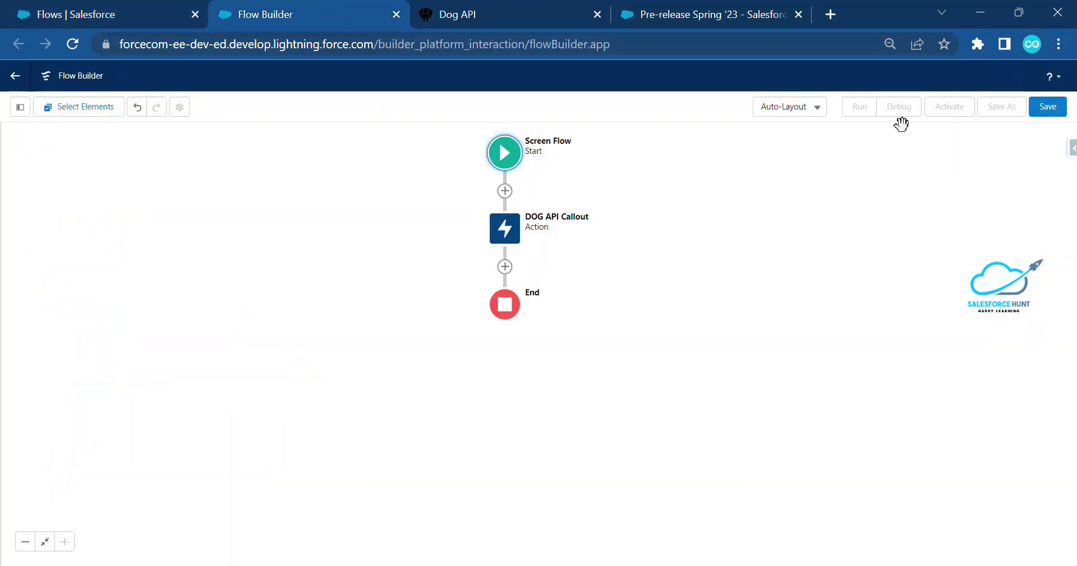
left_click(1058, 108)
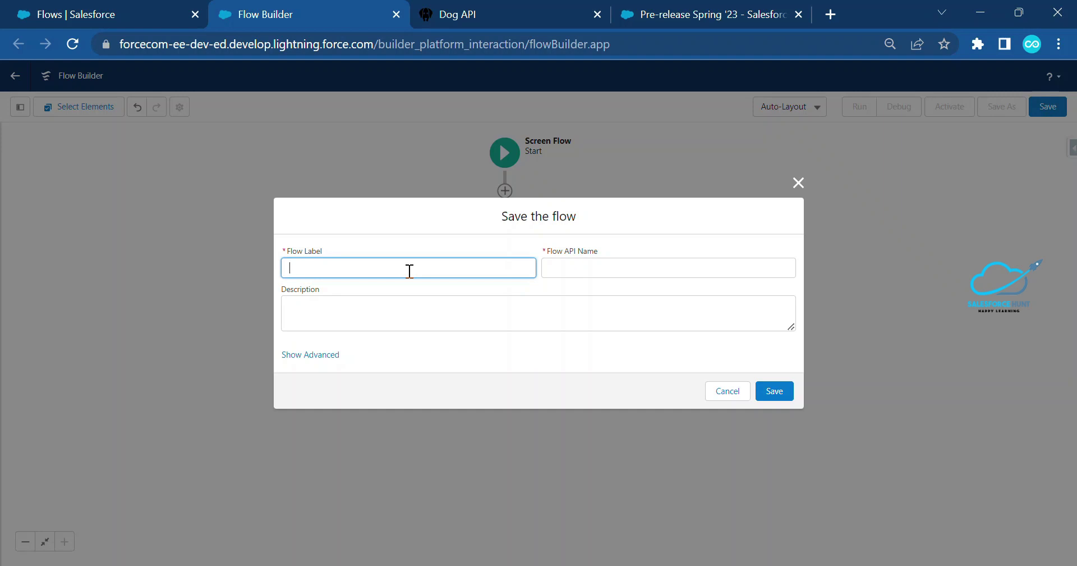
type("Do")
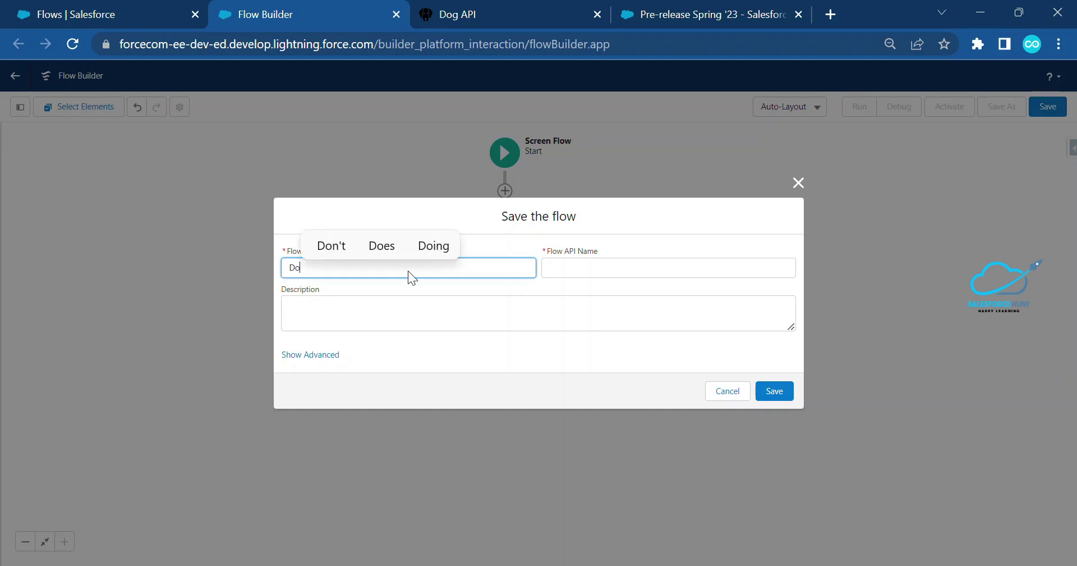
type("g AP")
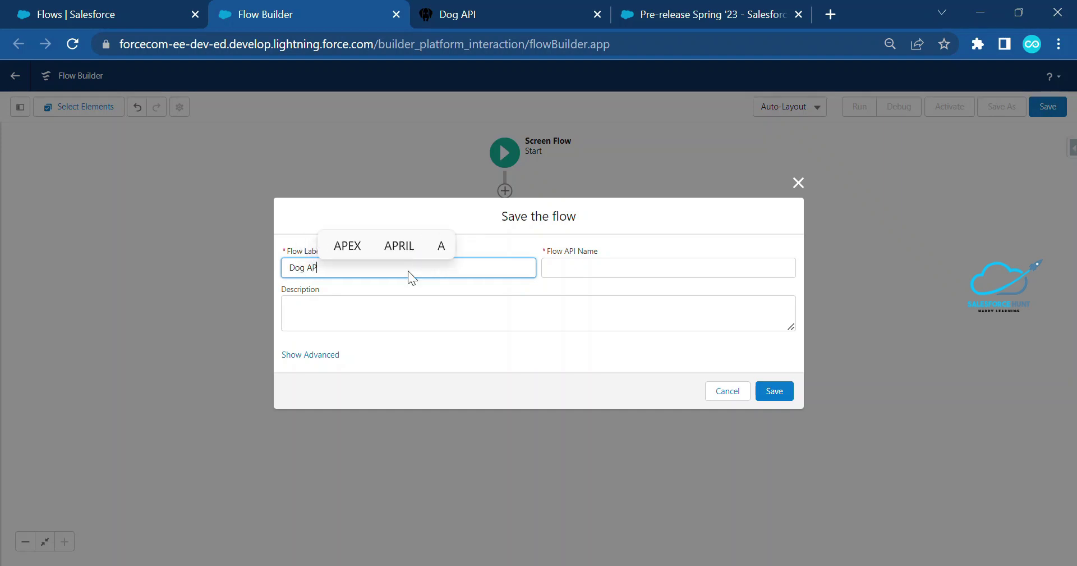
type("I Callout")
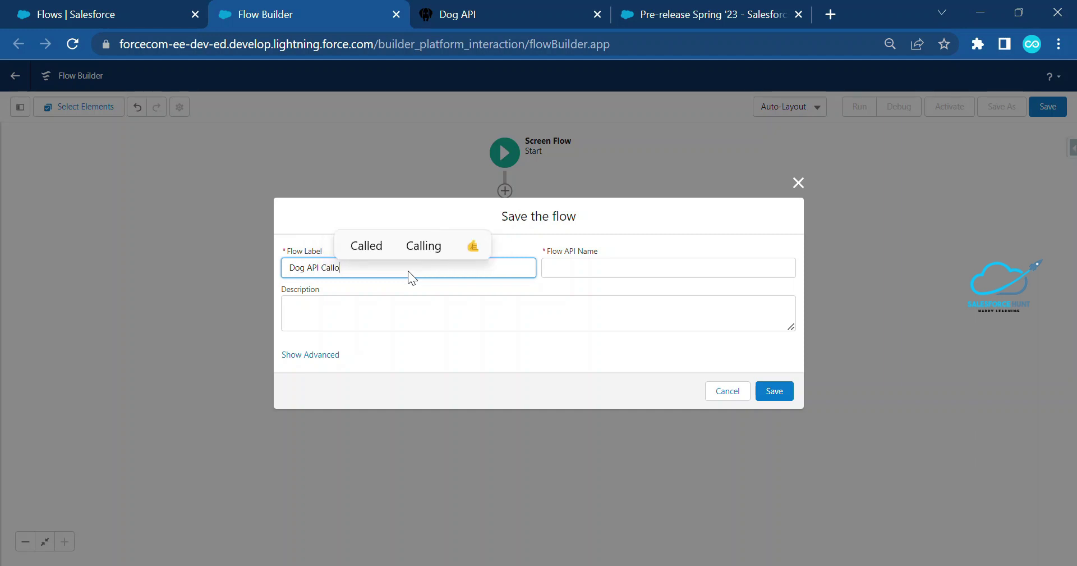
type(" FLOW")
key("Tab")
left_click(783, 392)
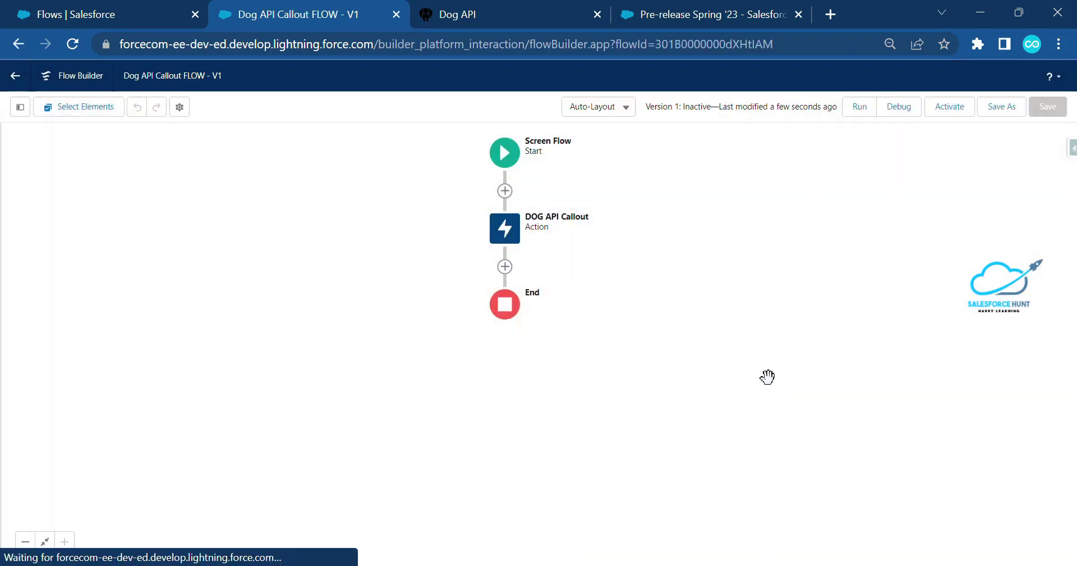
- Reload the flow, add a Screen element after the DOG API Callout action, and place the custom DisplayImageViaURL component on it
left_click(72, 44)
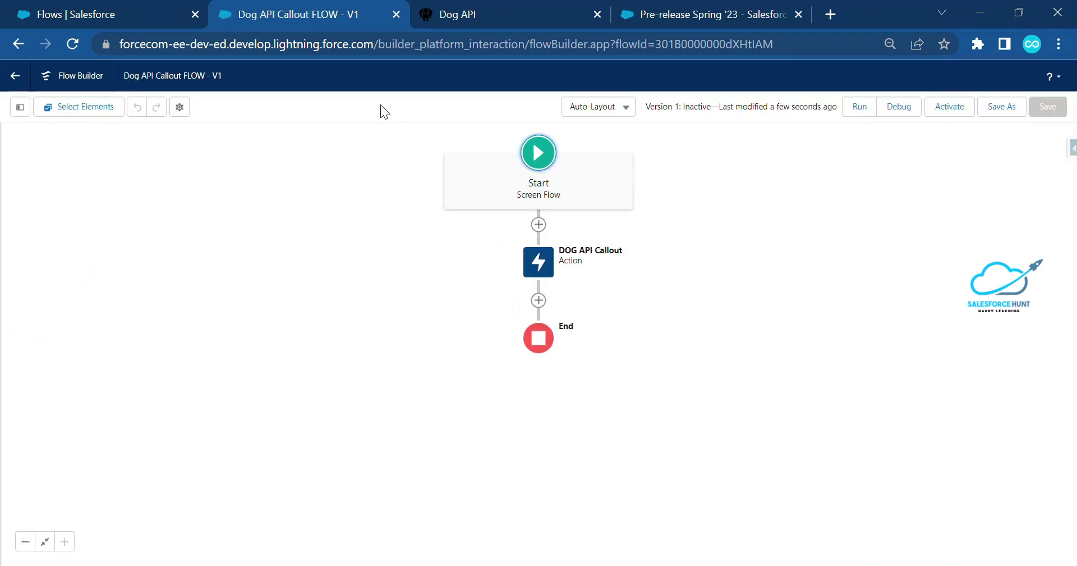
left_click(538, 300)
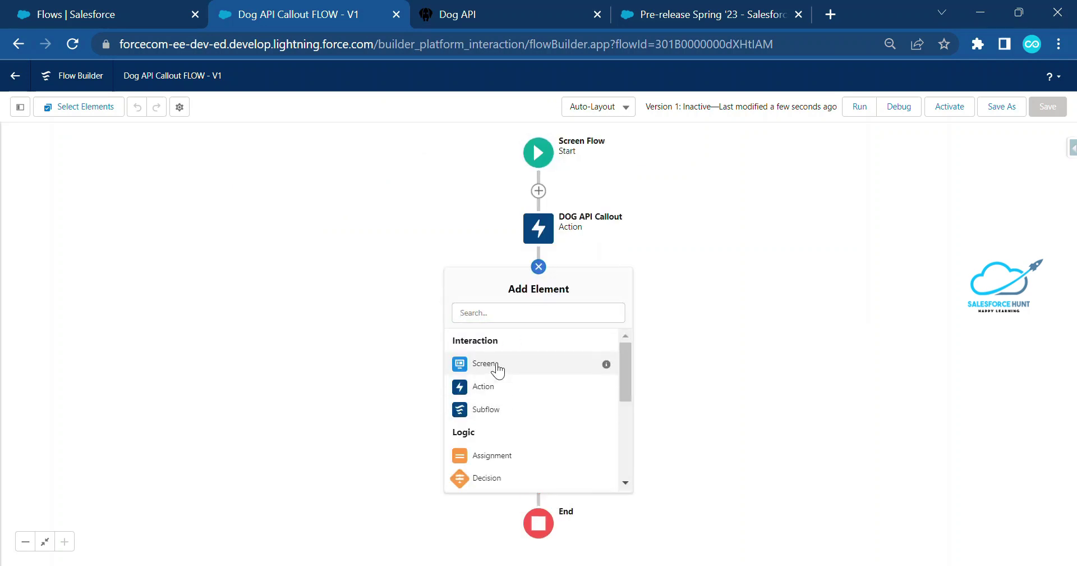
left_click(483, 363)
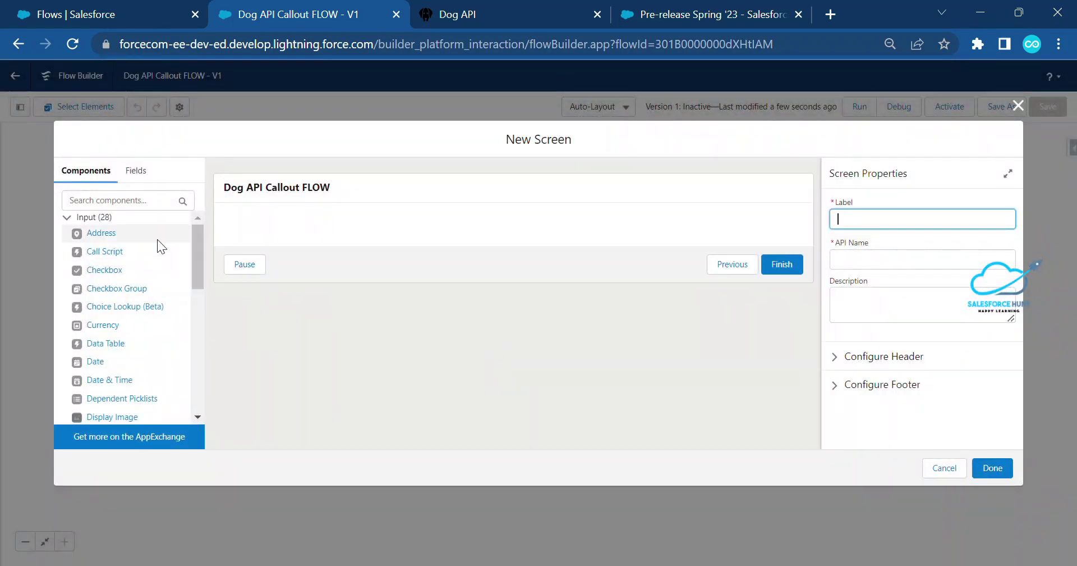
left_click(81, 218)
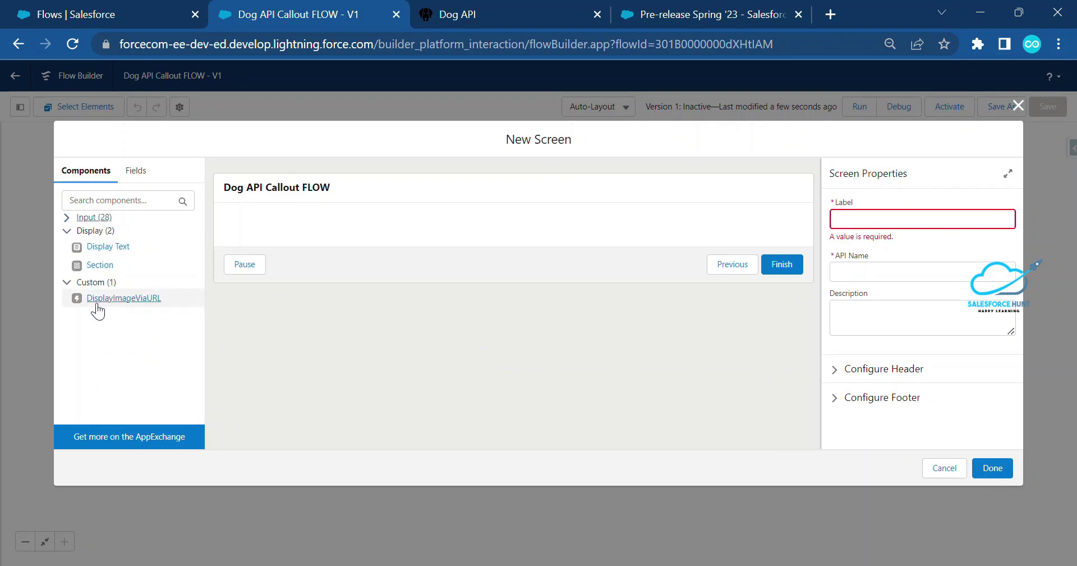
left_click_drag(116, 303, 289, 234)
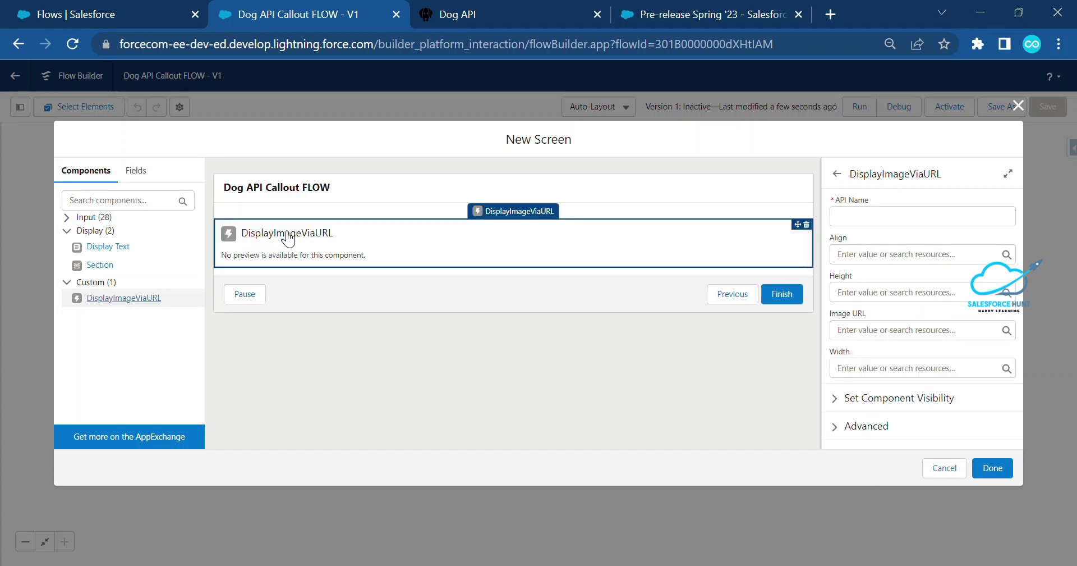
- Set the DisplayImageViaURL component's API Name to result, Align to center and Height to 500
left_click(853, 215)
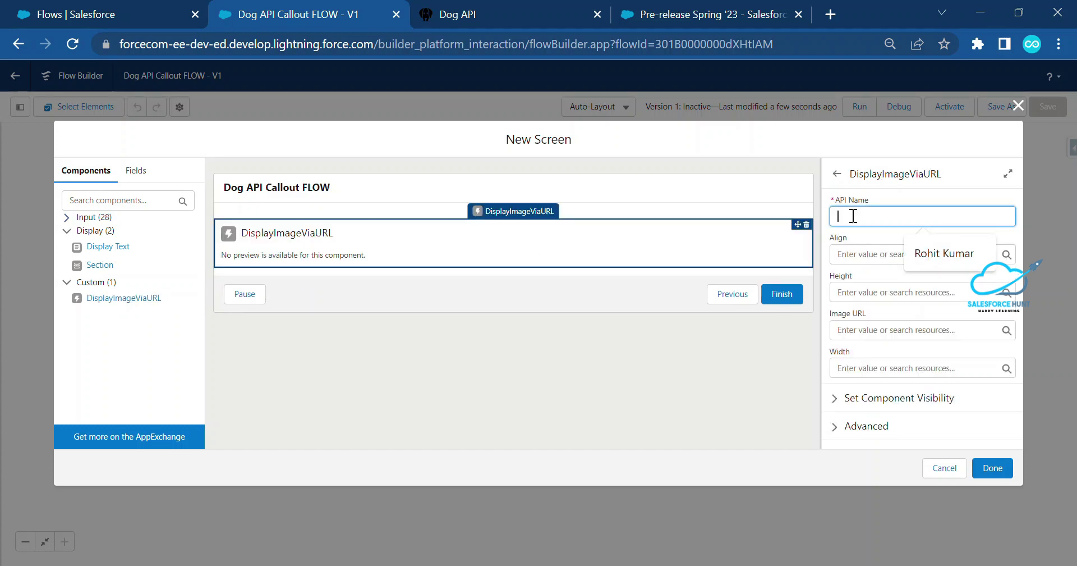
type("result")
left_click(864, 254)
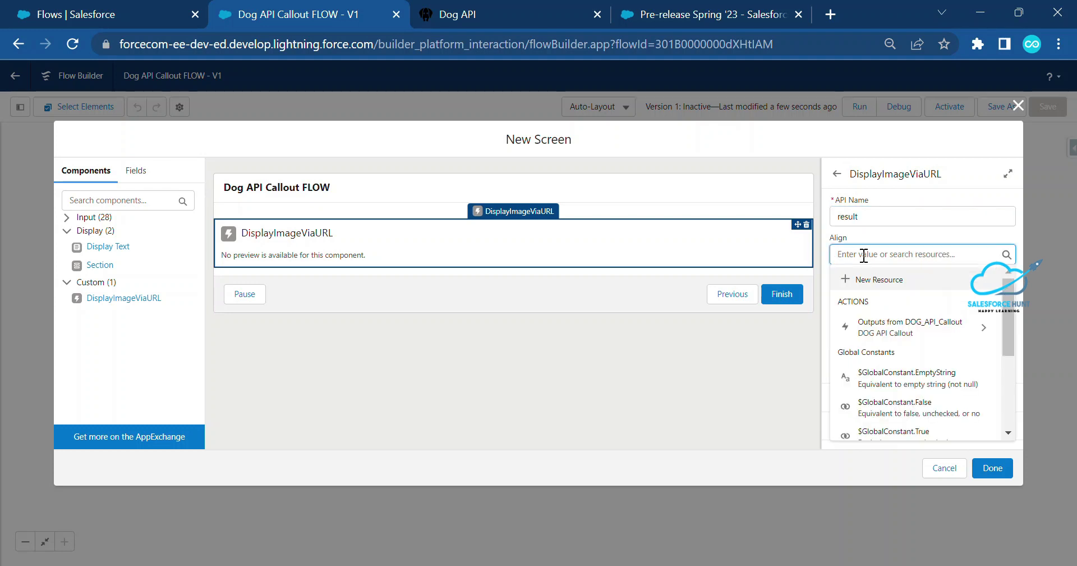
type("center")
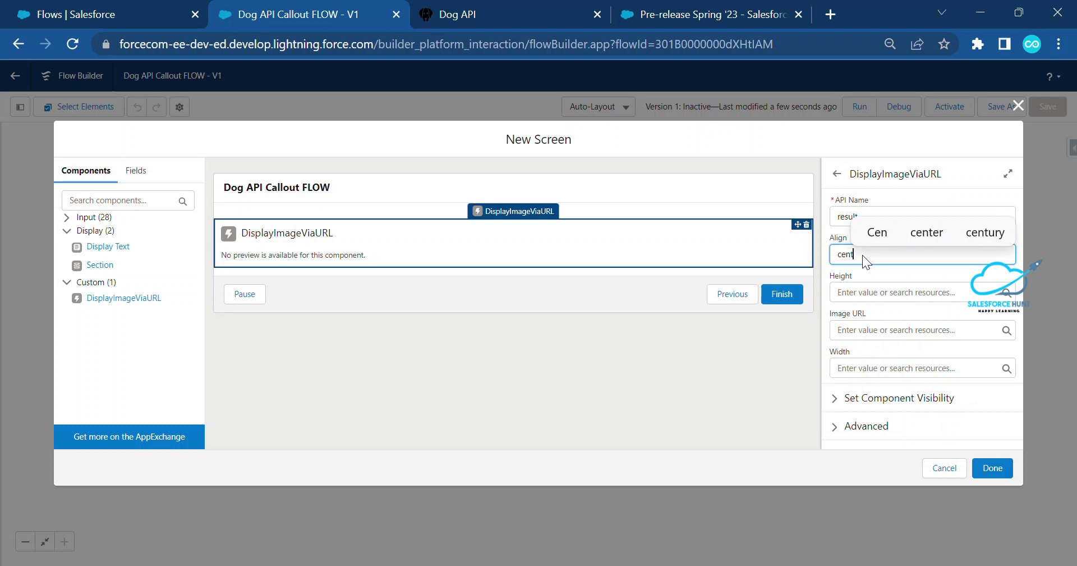
left_click(883, 292)
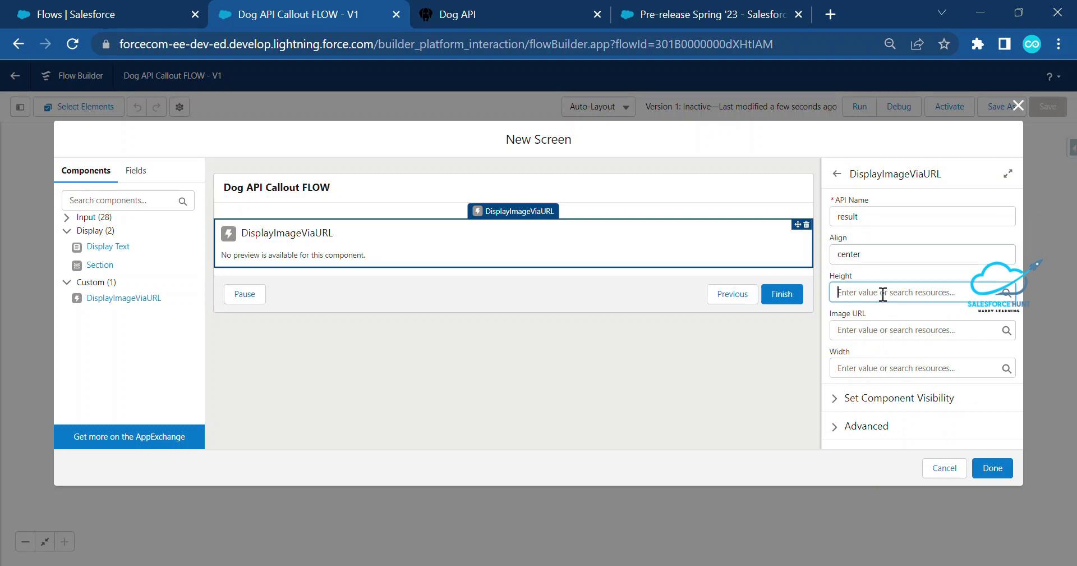
type("500")
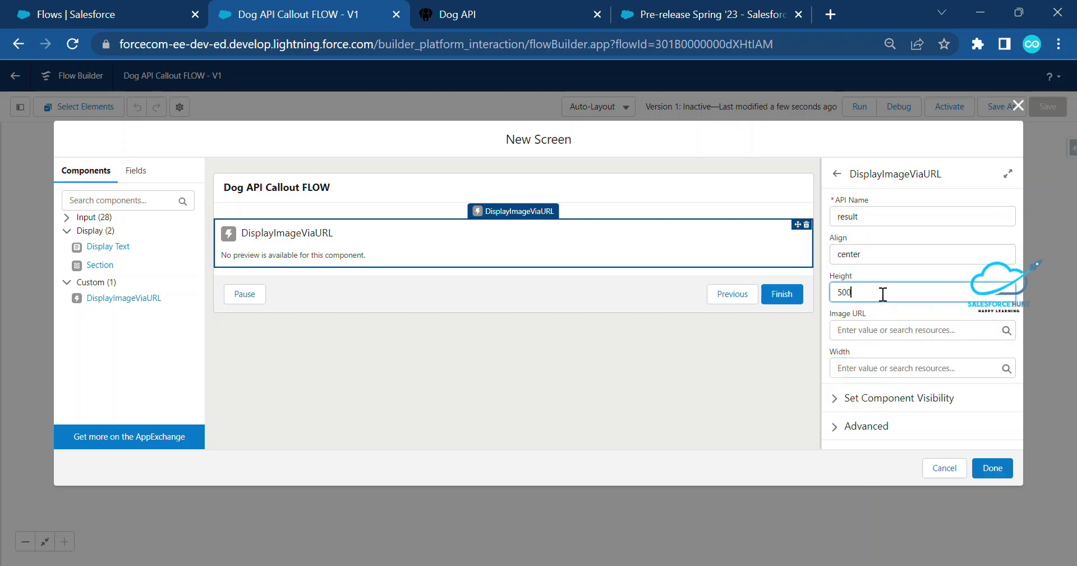
- Set the component's Image URL to {!DOG_API_Callout.2XX.message} and Width to 500, and try to confirm the new screen
left_click(866, 336)
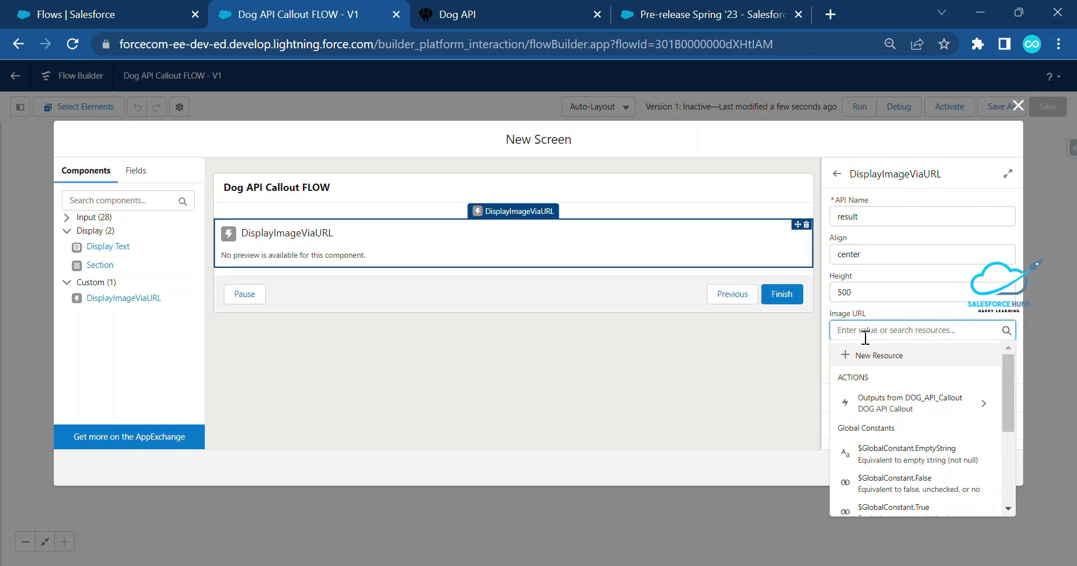
left_click(906, 403)
left_click(896, 363)
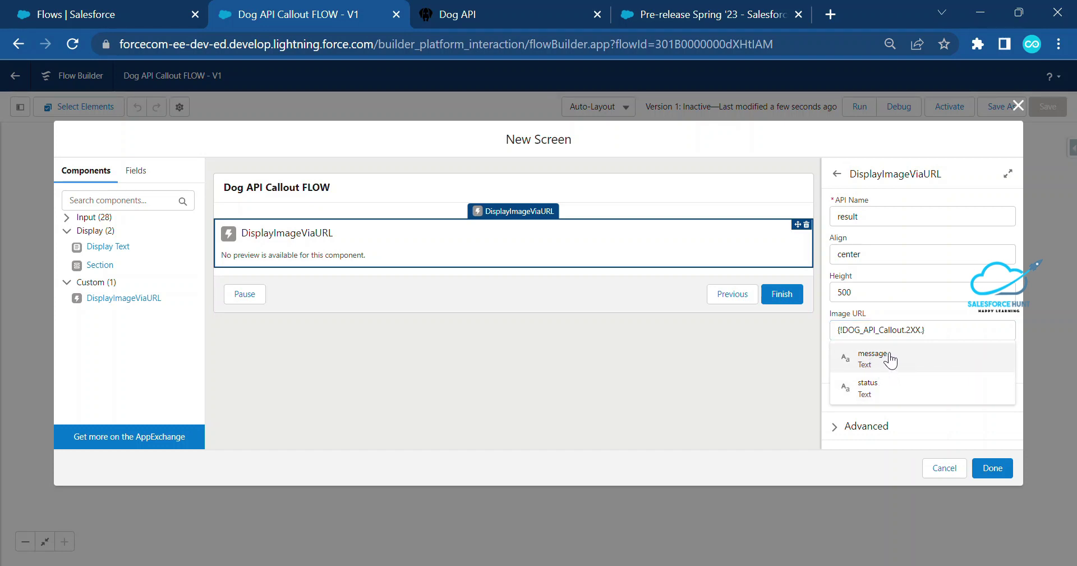
left_click(889, 368)
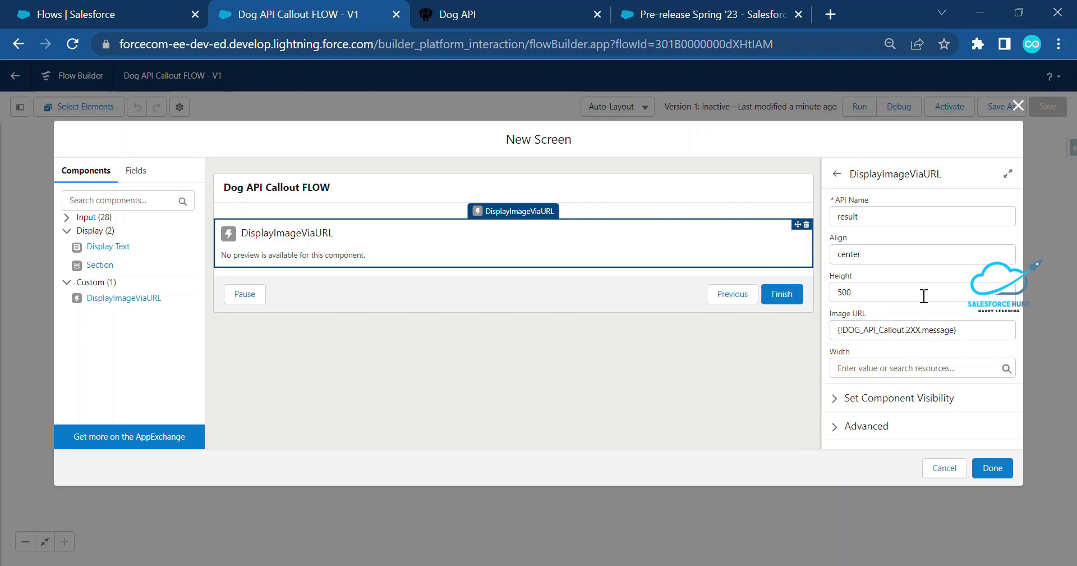
left_click(875, 365)
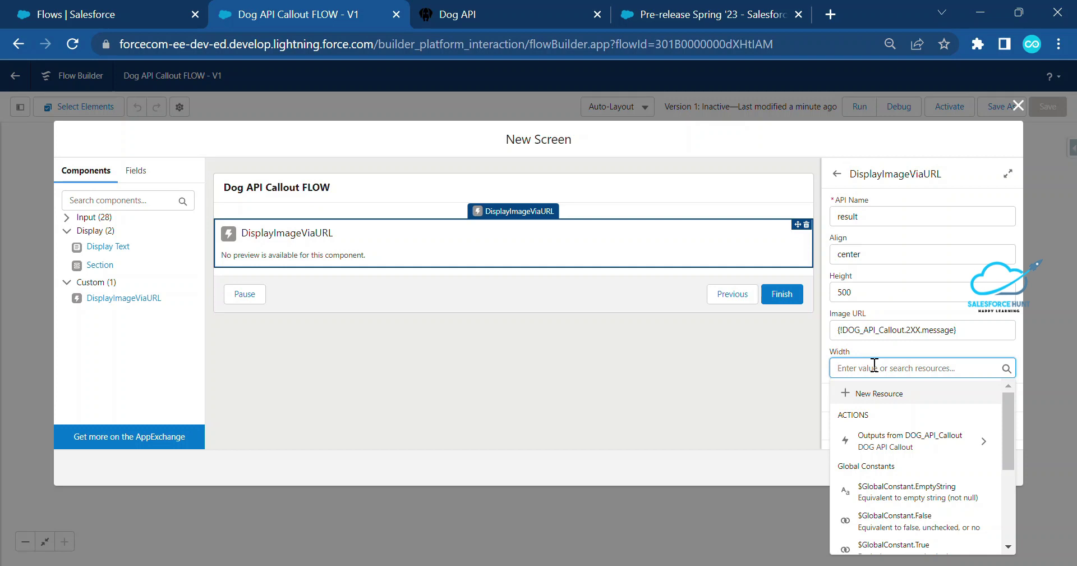
type("500")
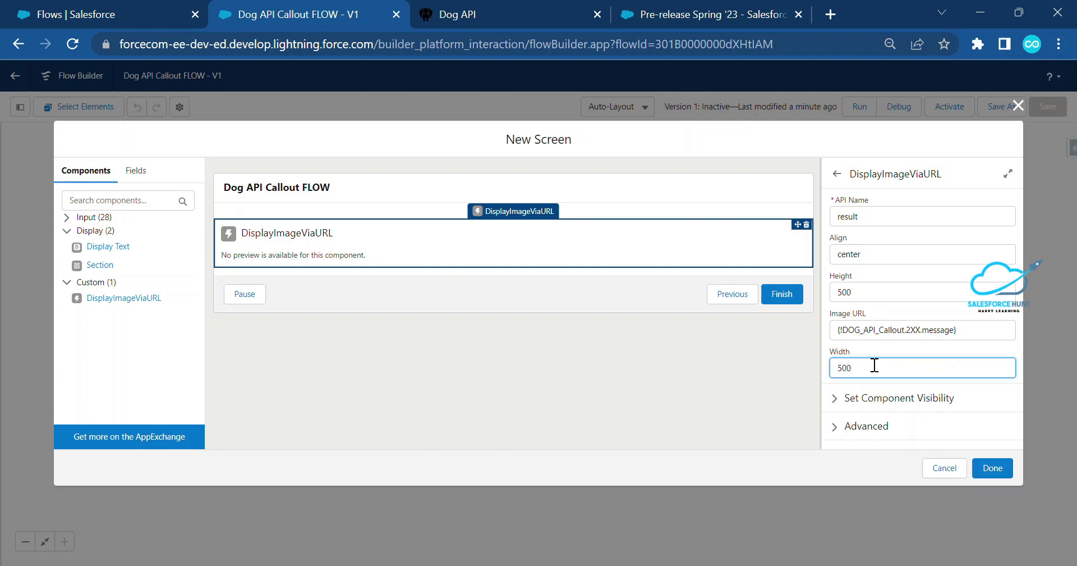
left_click(990, 469)
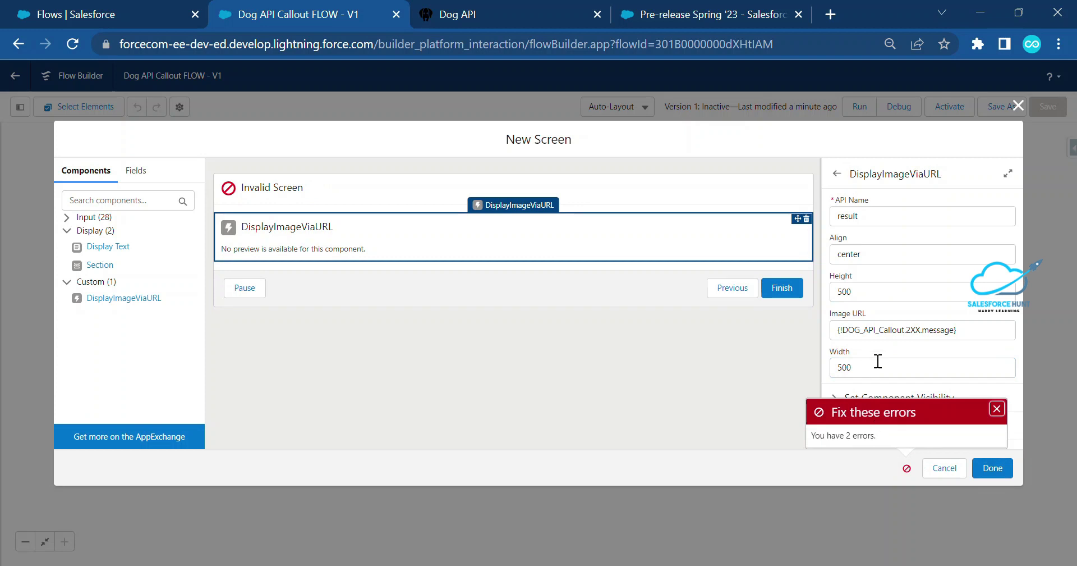
- Label the new screen "Display DOG Images", let its API name fill in, and confirm the screen
left_click(997, 409)
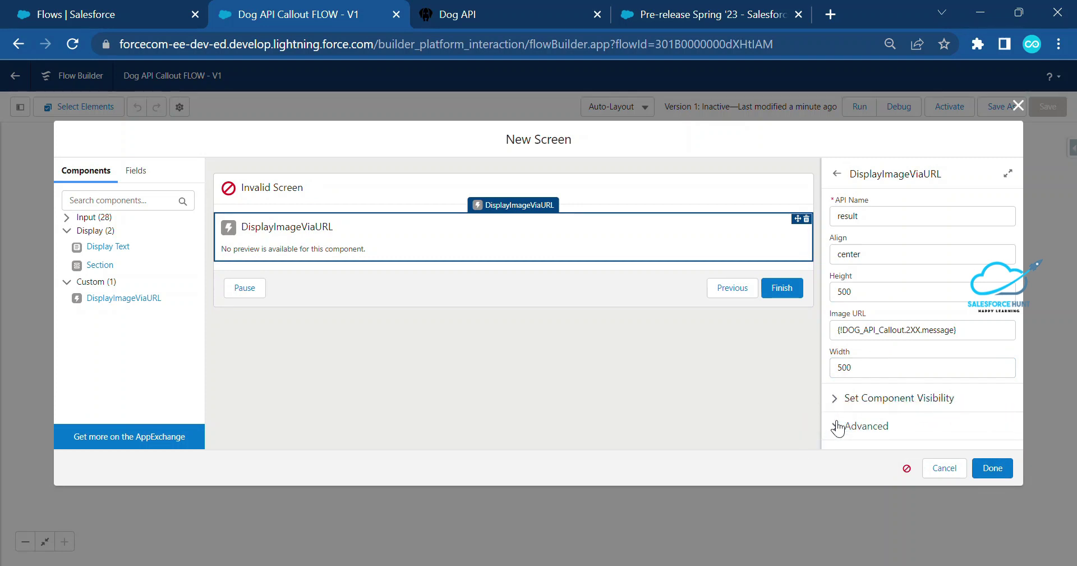
left_click(256, 197)
left_click(887, 217)
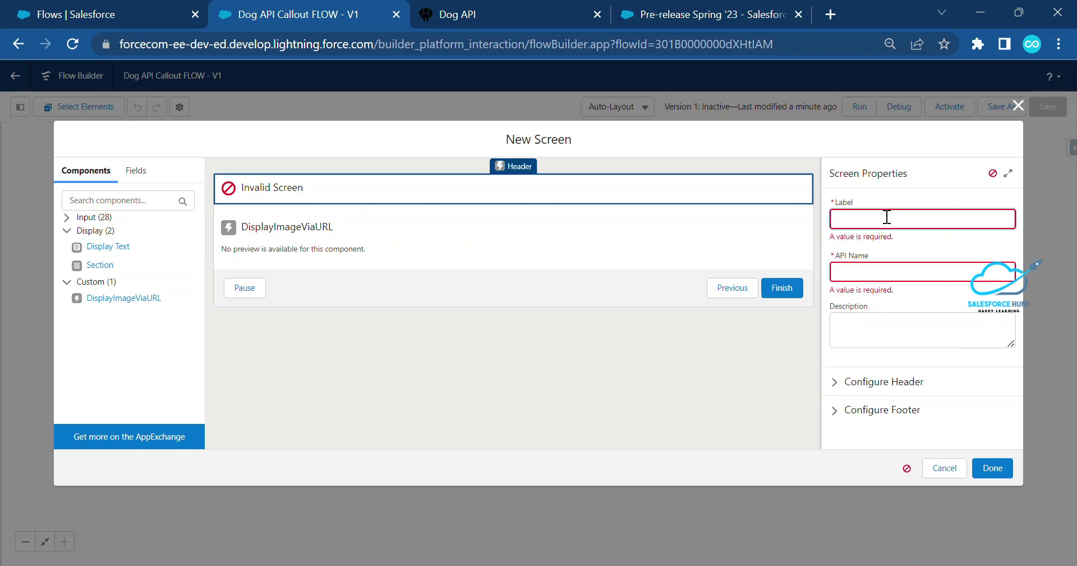
type("Display DOG Images")
key("Tab")
left_click(993, 471)
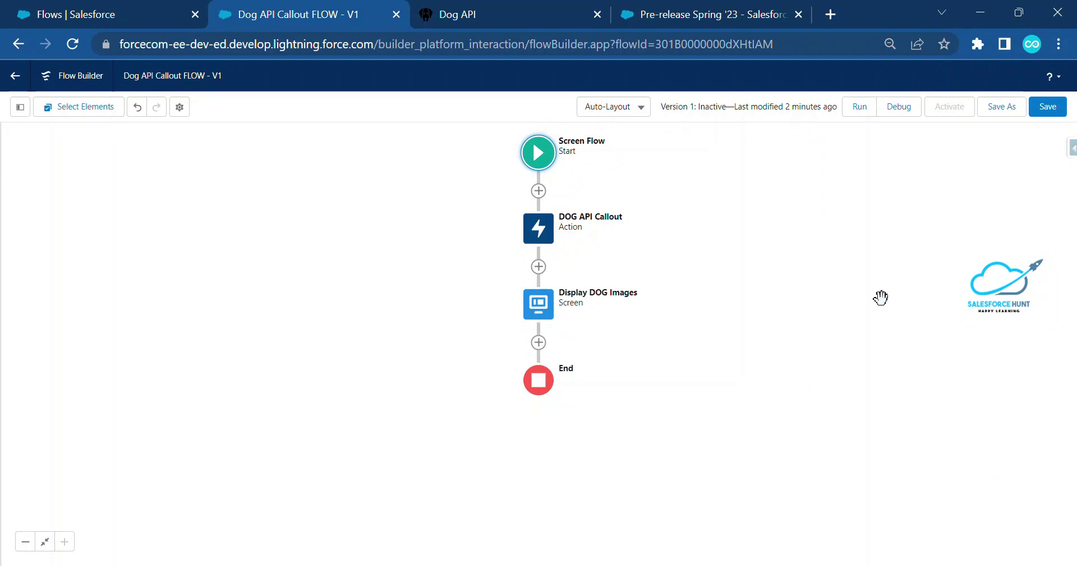
- Connect the path after the Display DOG Images screen back to the DOG API Callout action and save the flow
left_click(539, 342)
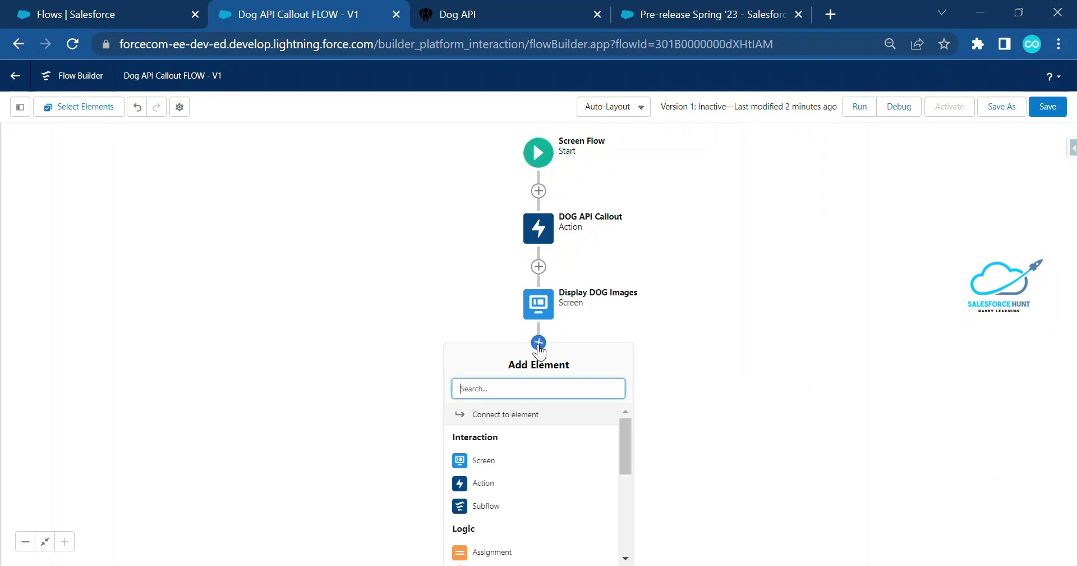
left_click(504, 415)
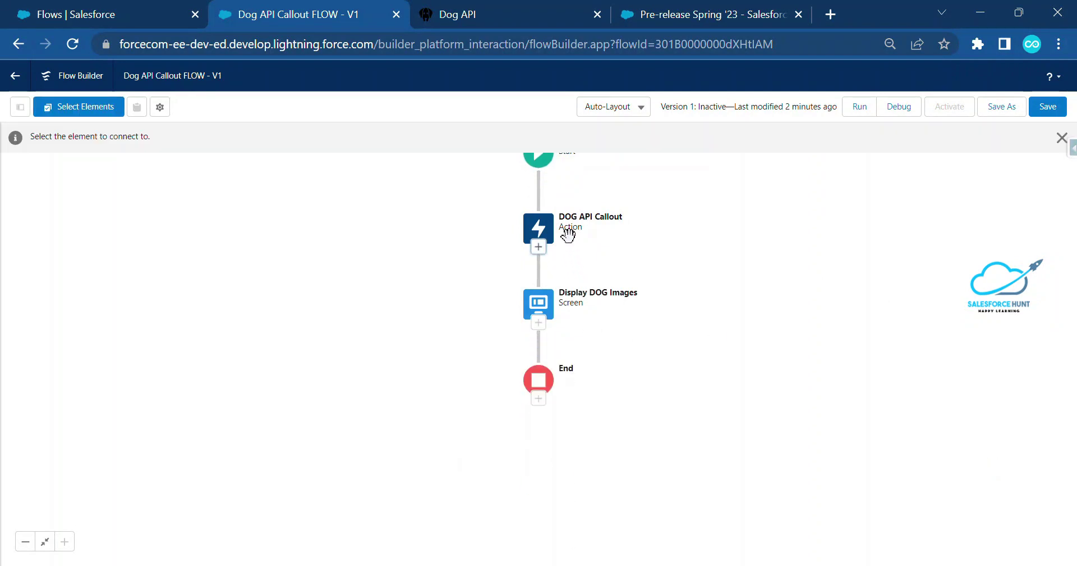
left_click(538, 239)
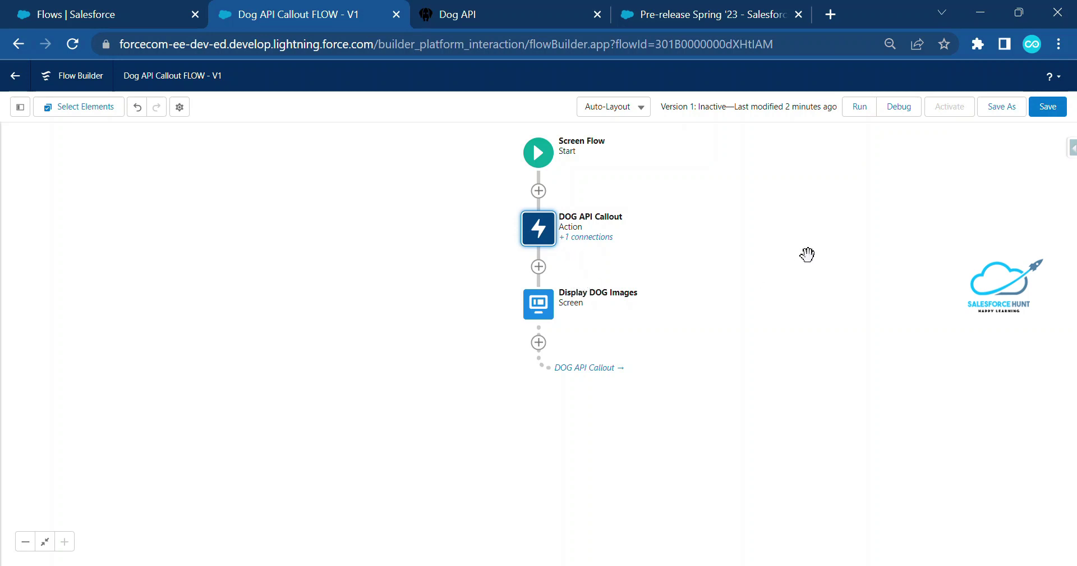
left_click(1048, 114)
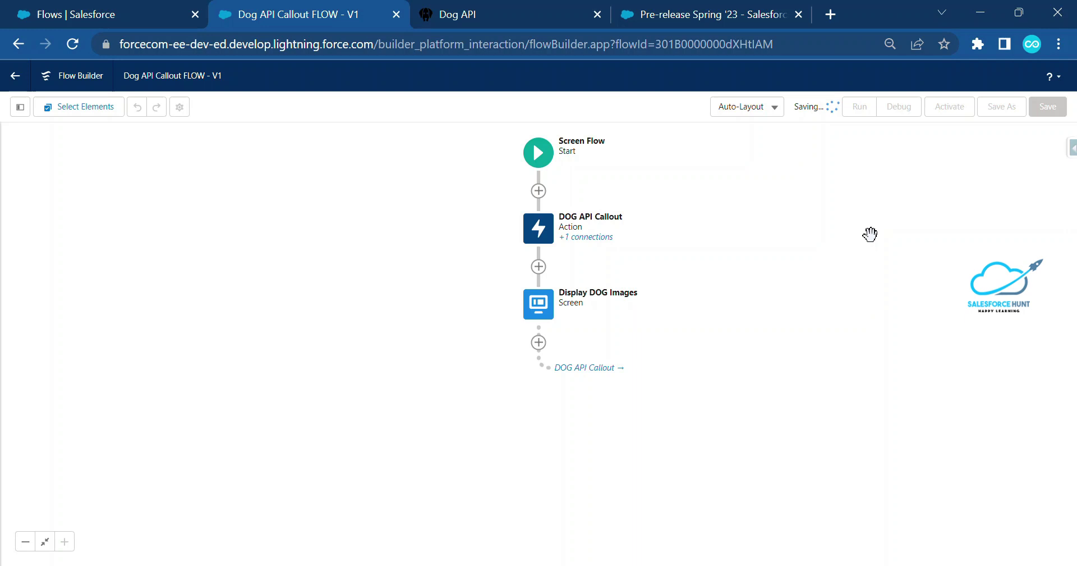
- Find Apex Classes in Salesforce Setup by searching for "apex" and check the Dynamic Apex Classes section
left_click(101, 15)
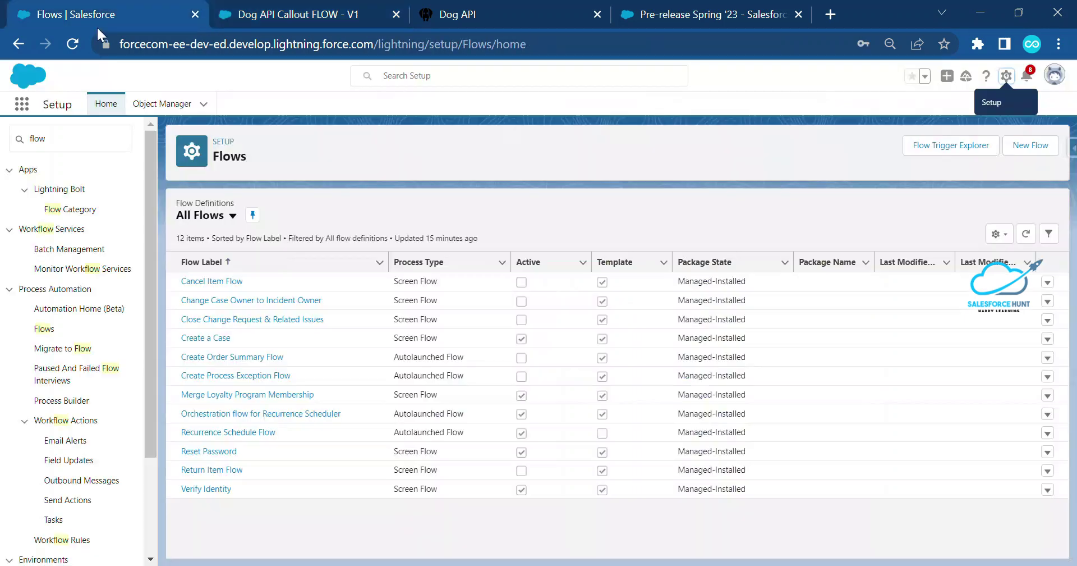
double_click(11, 139)
type("ape")
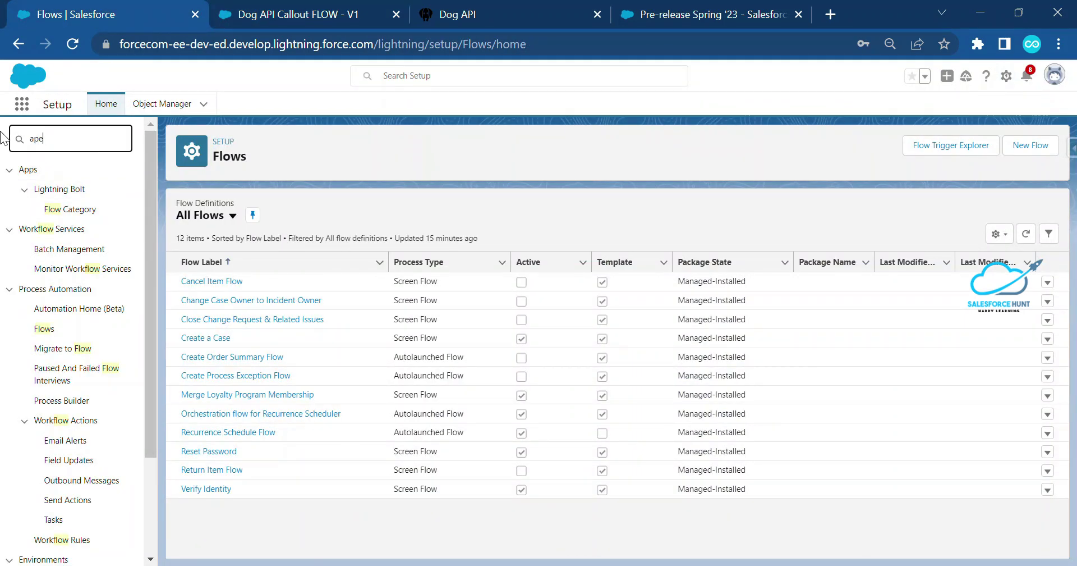
type("x")
left_click(106, 235)
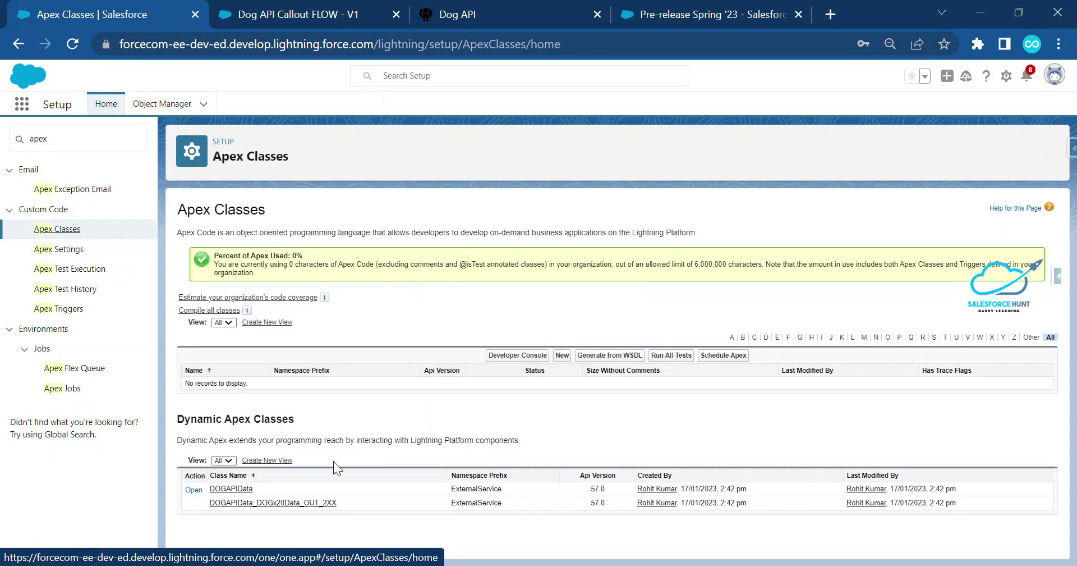
left_click_drag(179, 421, 331, 412)
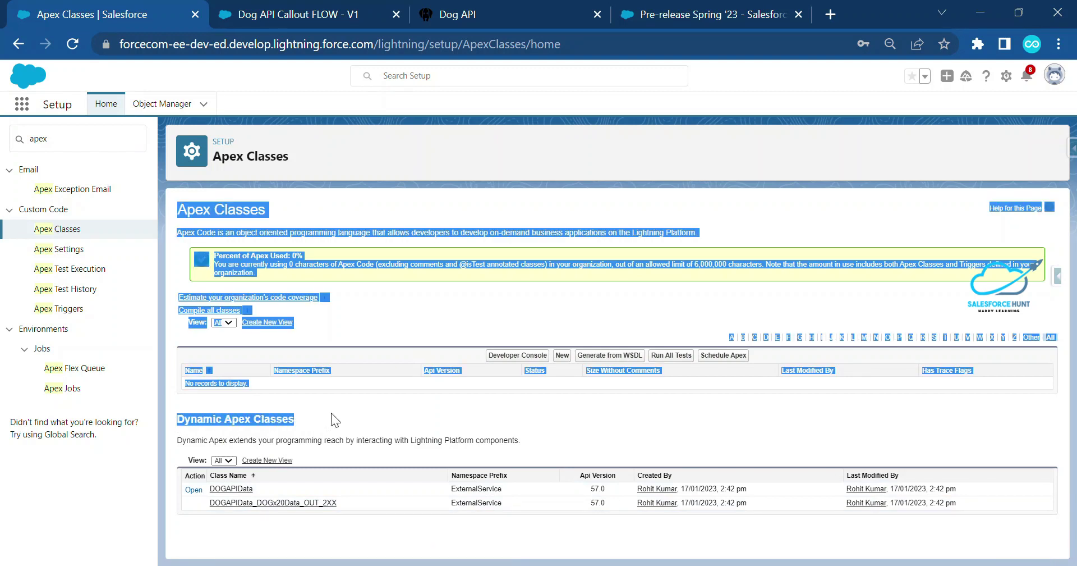
left_click(331, 412)
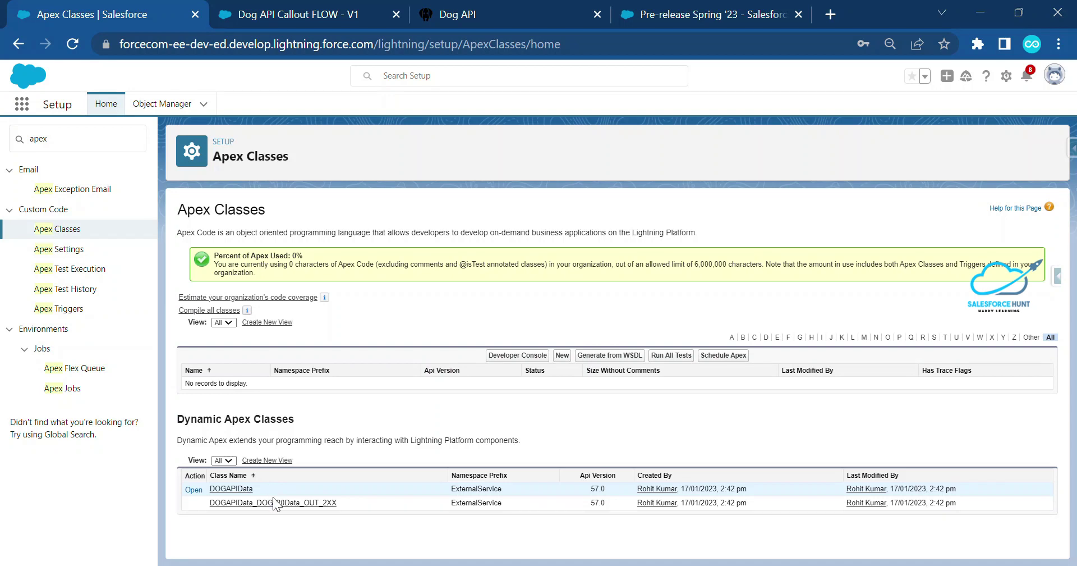
- Open the DOGAPIData dynamic Apex class and examine its class body
left_click(235, 488)
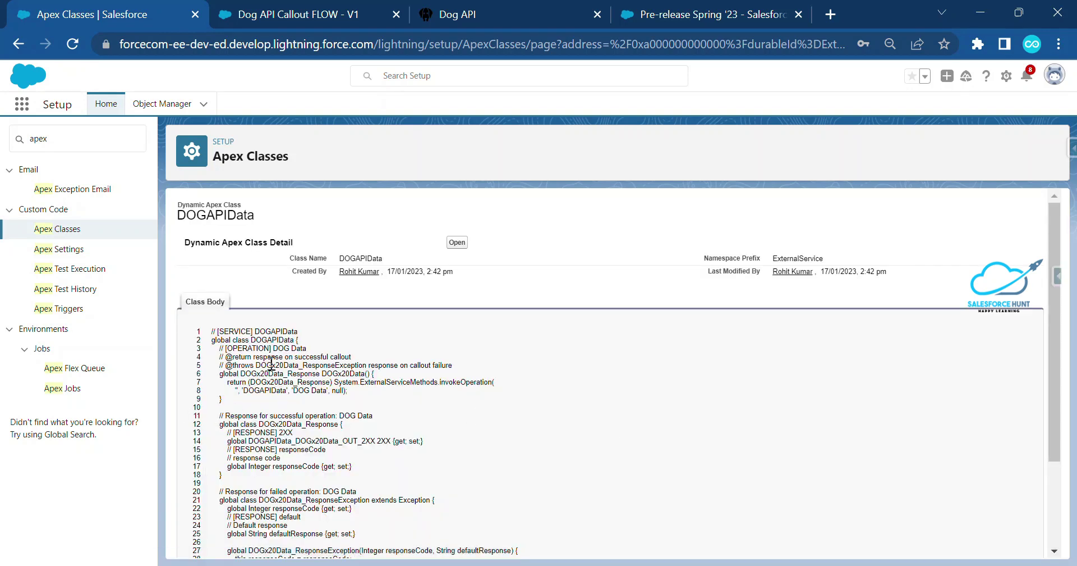
scroll(272, 399, "down", 2)
scroll(272, 398, "up", 2)
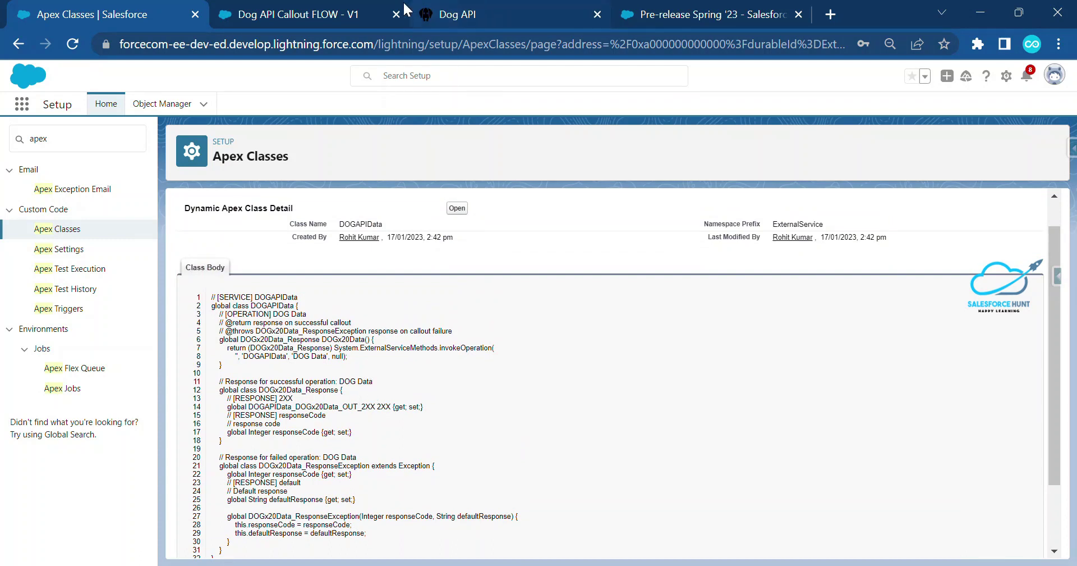
- Return to the Dog API Callout FLOW in Flow Builder and run it in debug mode with the default debug options
left_click(301, 13)
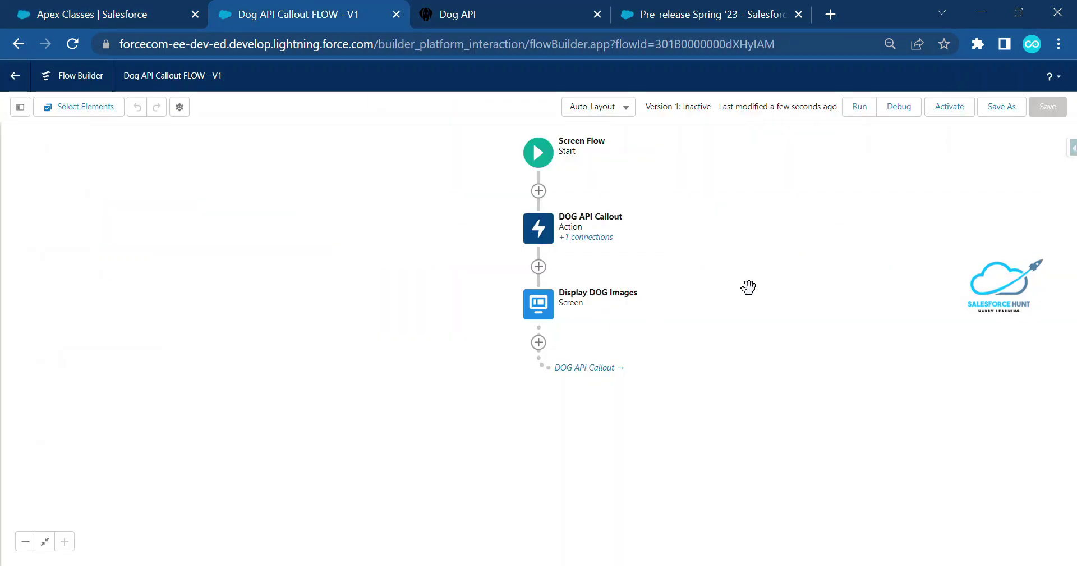
left_click(899, 106)
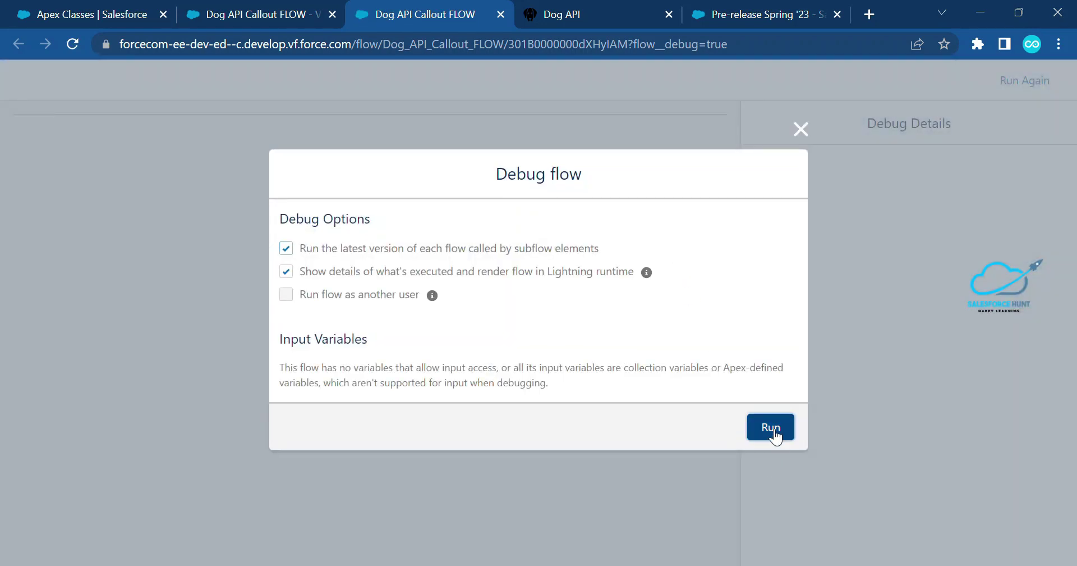
left_click(771, 428)
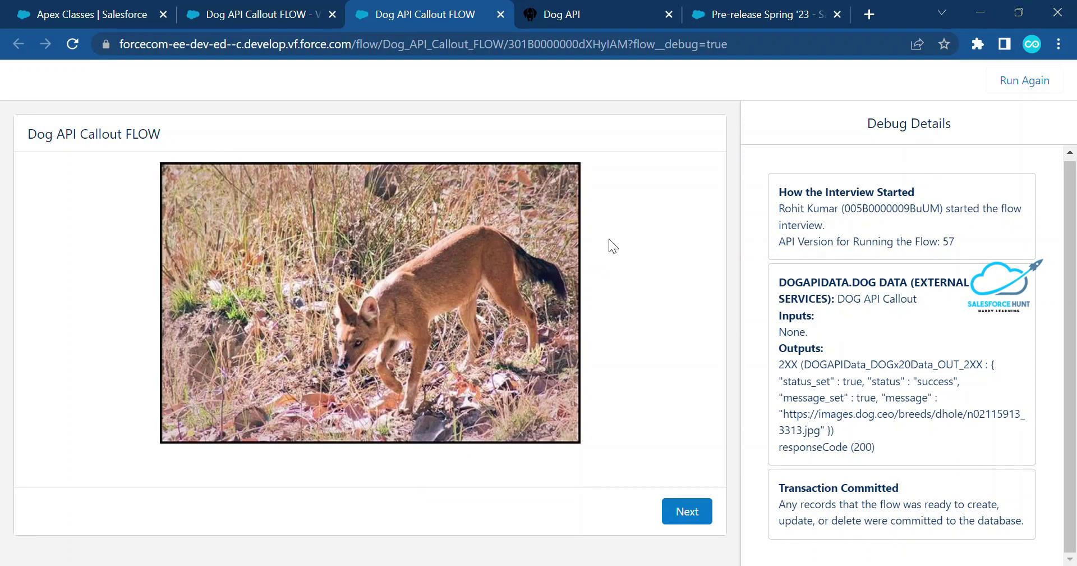
- Advance repeatedly through the looping flow screens and check the dog image and debug details of each callout
left_click(688, 510)
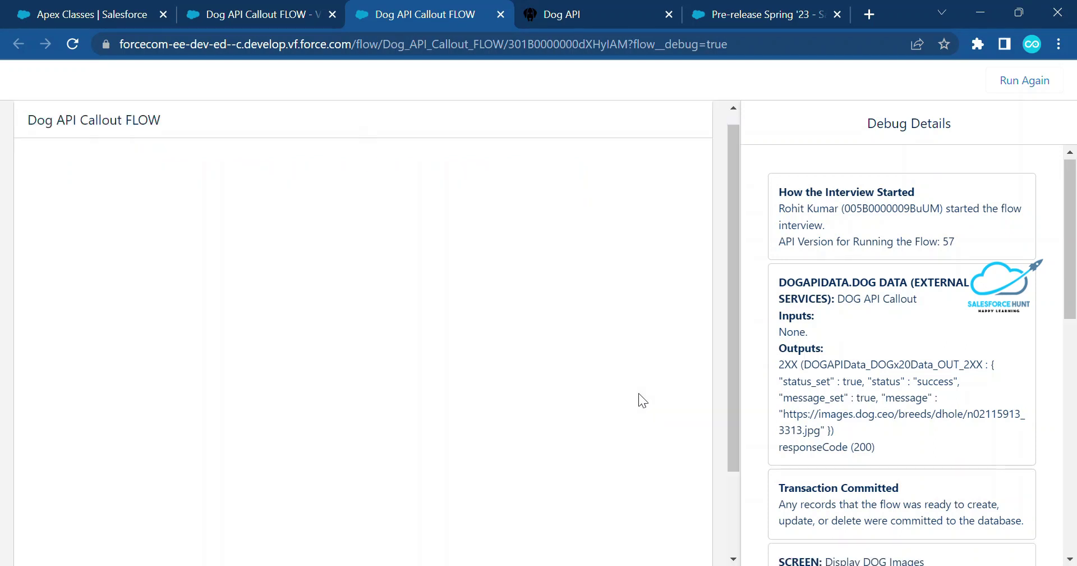
scroll(640, 407, "down", 3)
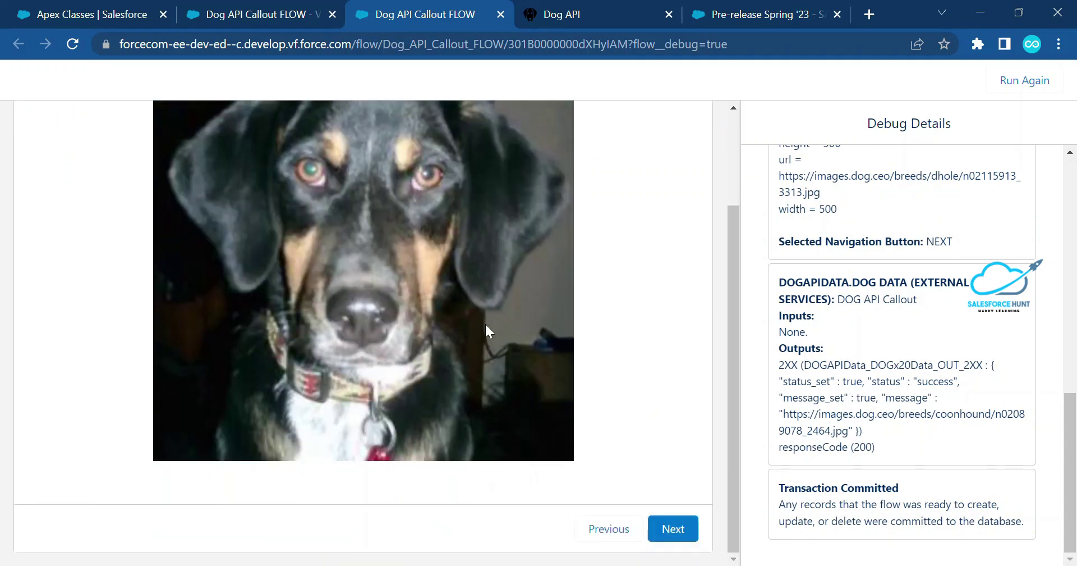
left_click(676, 521)
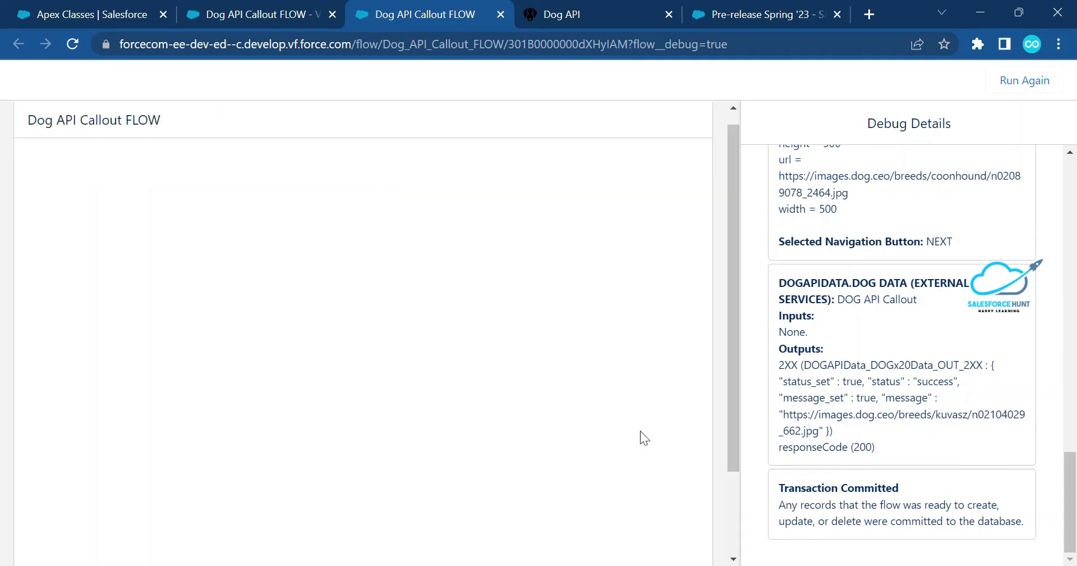
scroll(639, 429, "down", 3)
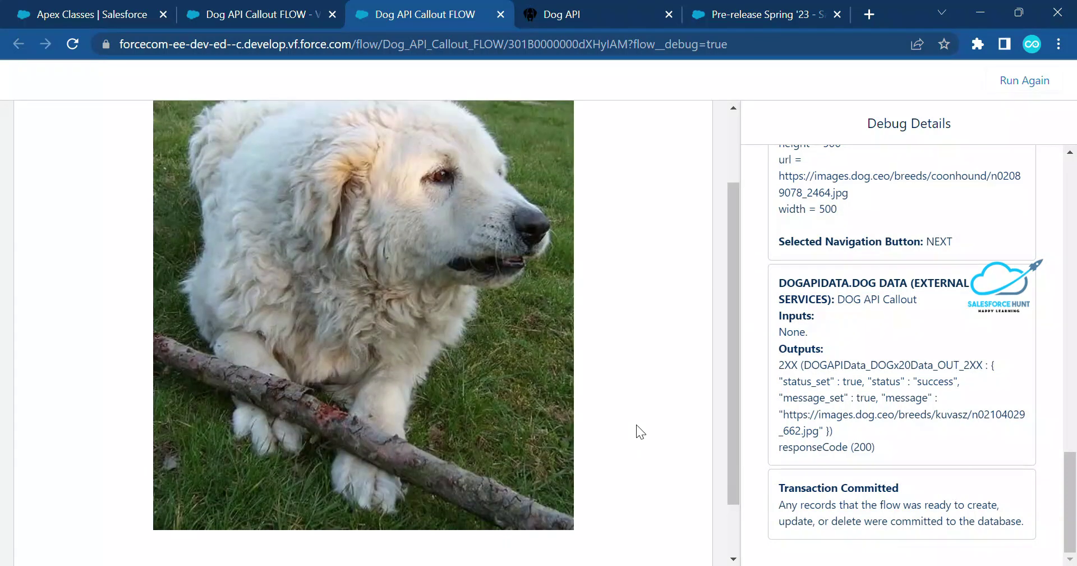
key("ctrl+minus")
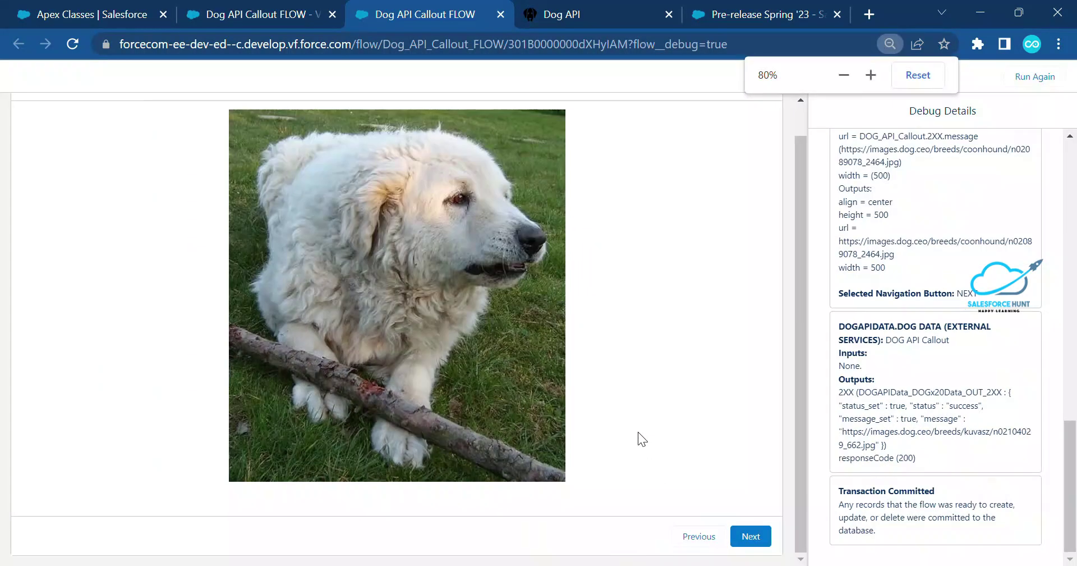
left_click(750, 533)
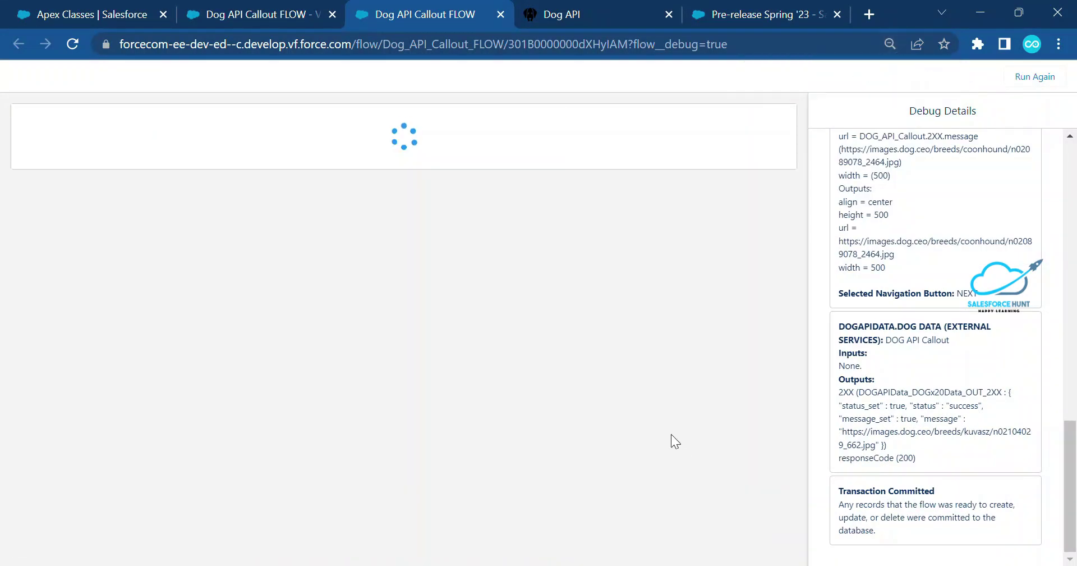
scroll(726, 482, "down", 5)
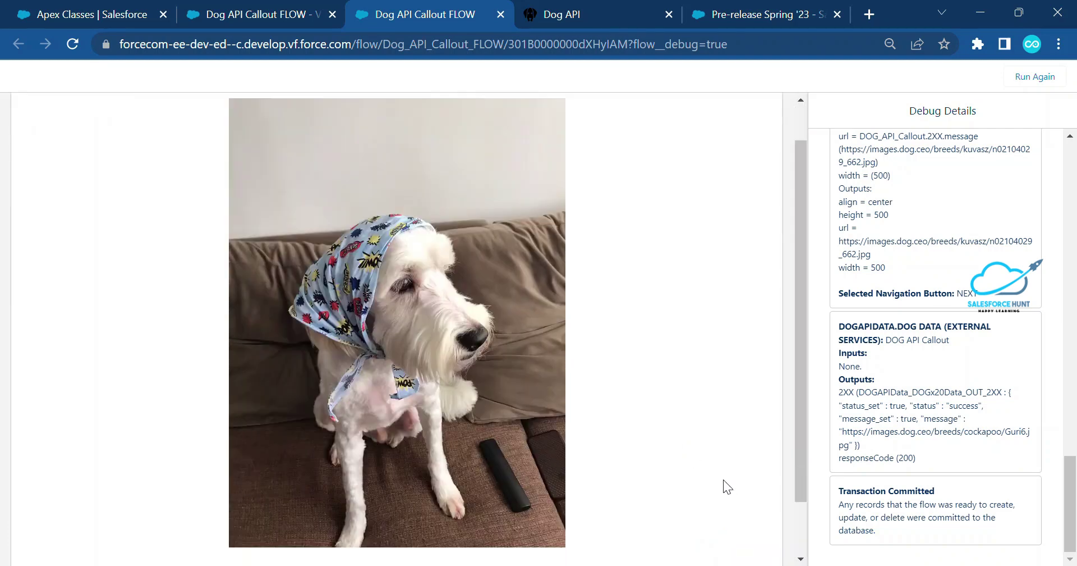
left_click(750, 533)
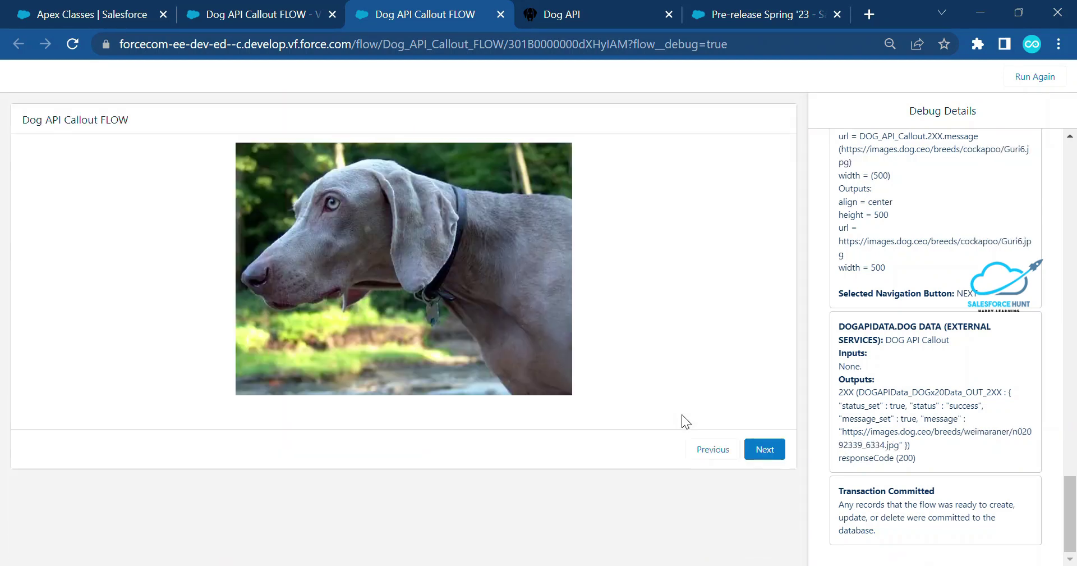
left_click(763, 449)
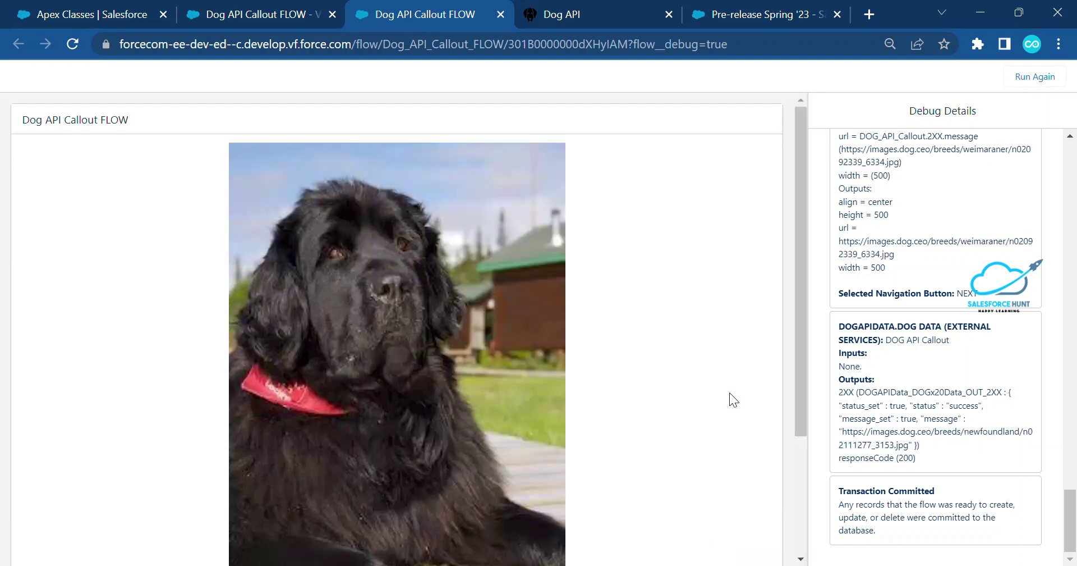
scroll(729, 393, "down", 3)
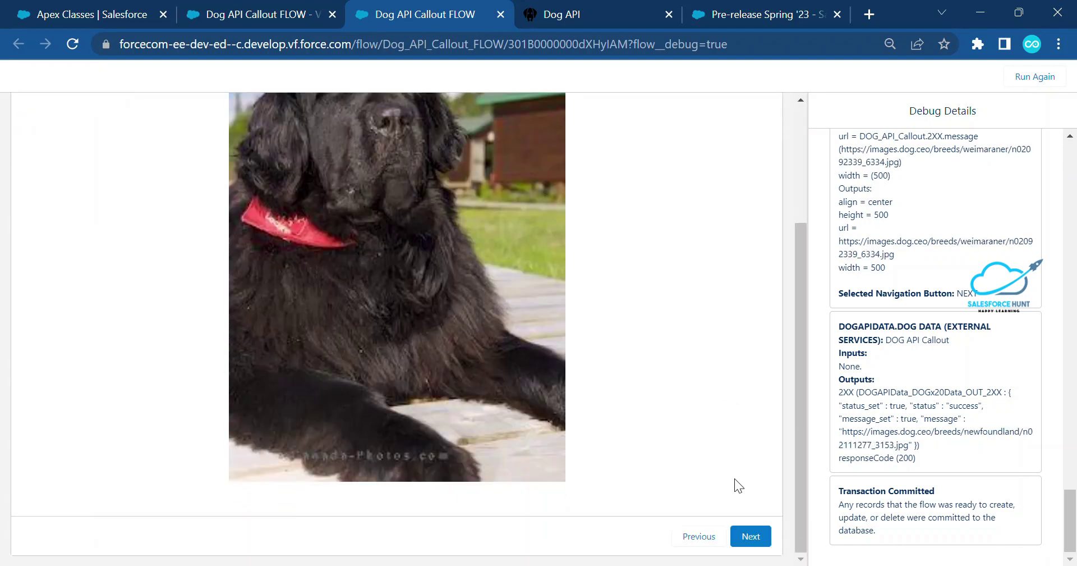
left_click(756, 534)
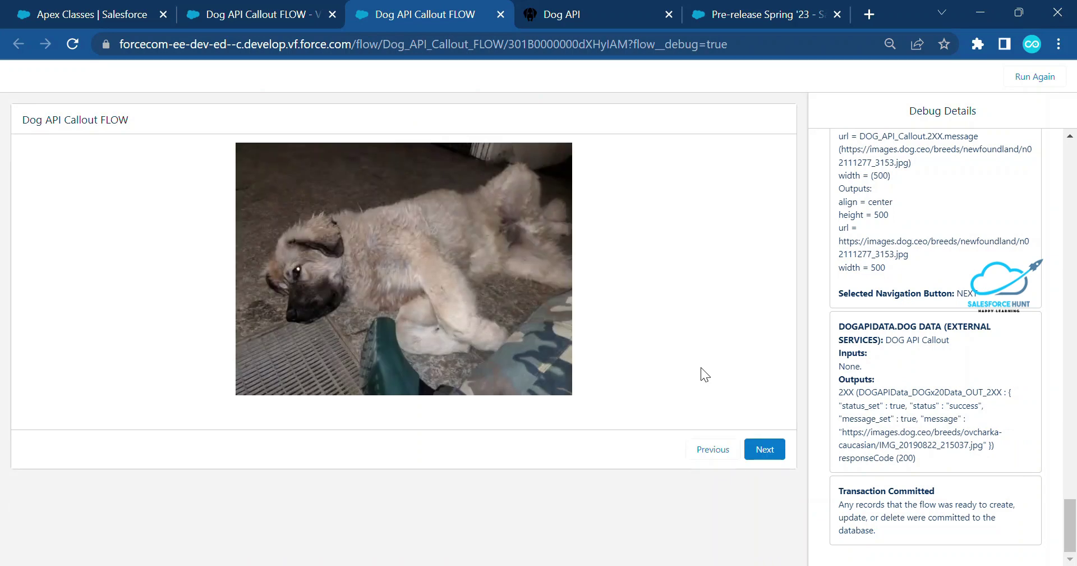
left_click(766, 453)
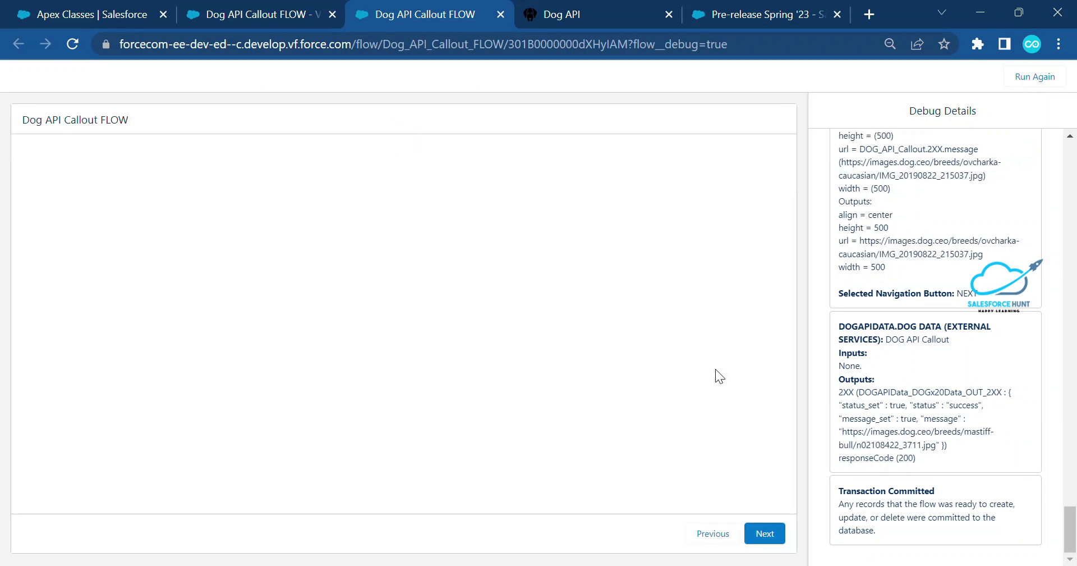
left_click(777, 446)
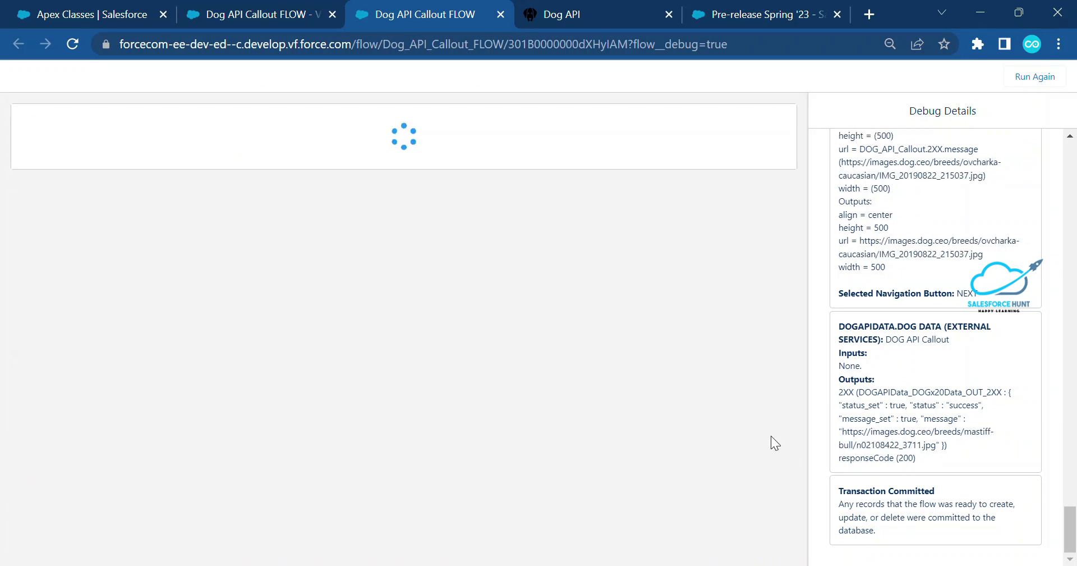
scroll(729, 384, "down", 2)
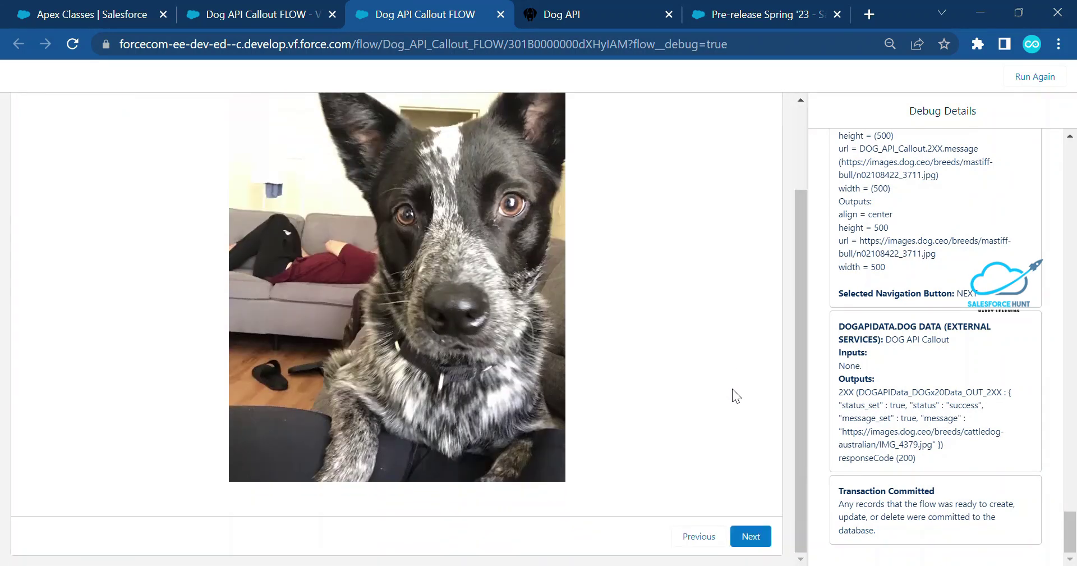
scroll(732, 388, "up", 2)
scroll(336, 241, "up", 1)
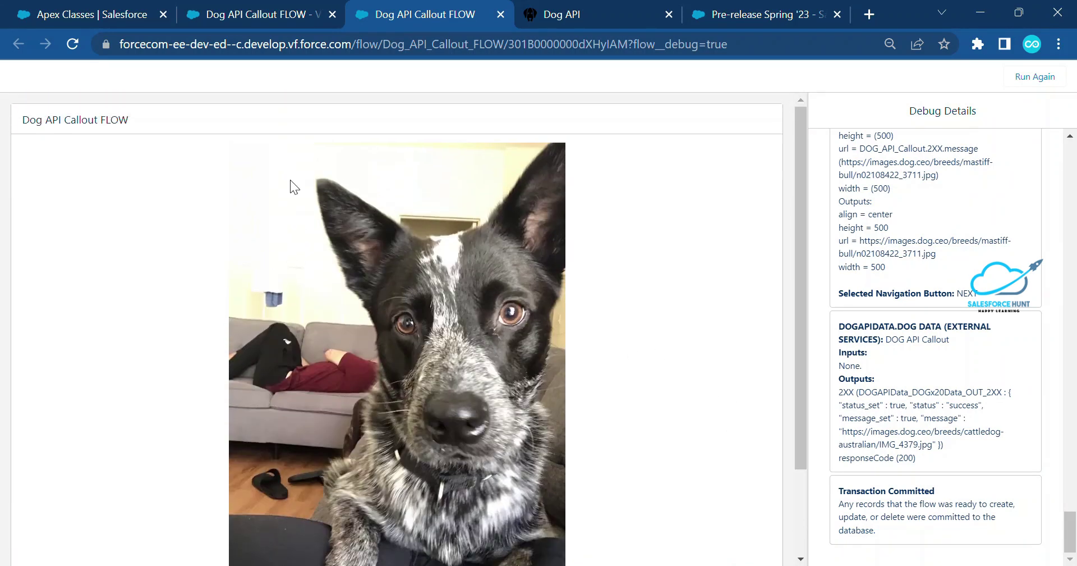